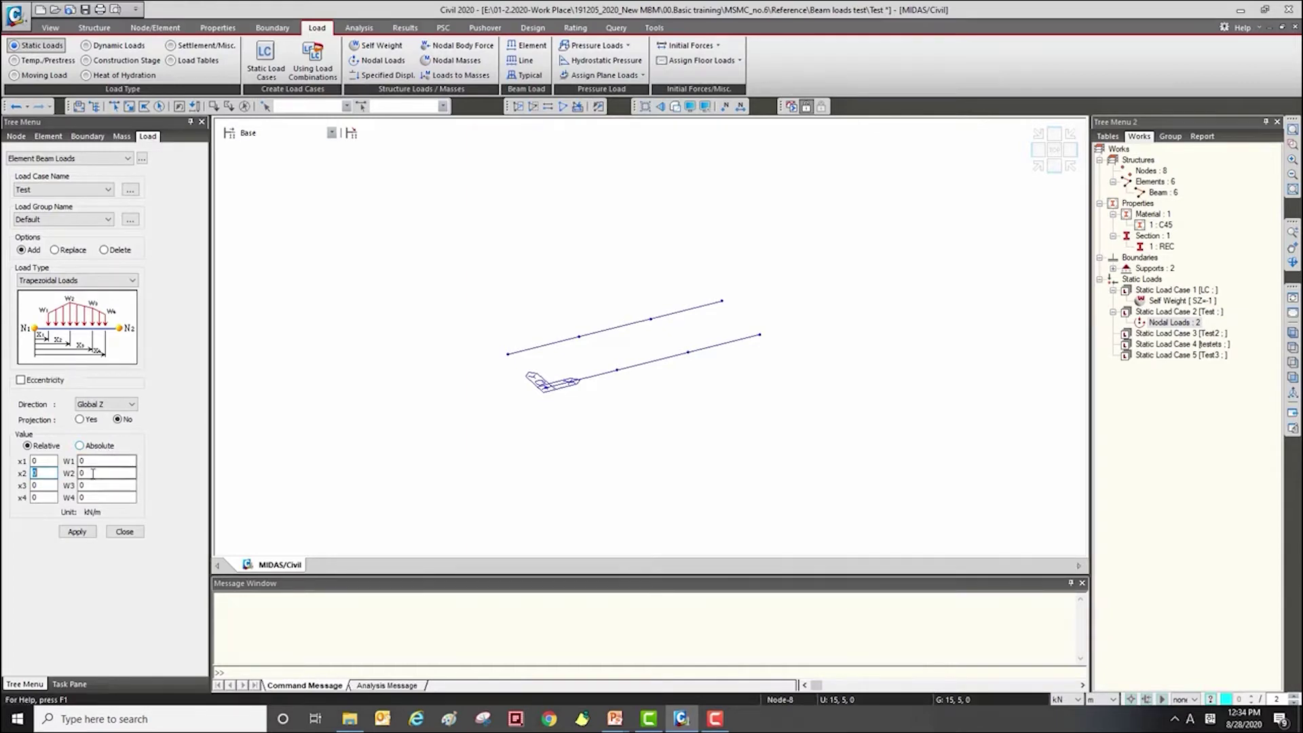
Set the trapezoidal element beam load to x2 0.33, x3 0.66, x4 1 with W2 2, W3 4 and W4 6 kN/m.
left_click(46, 461)
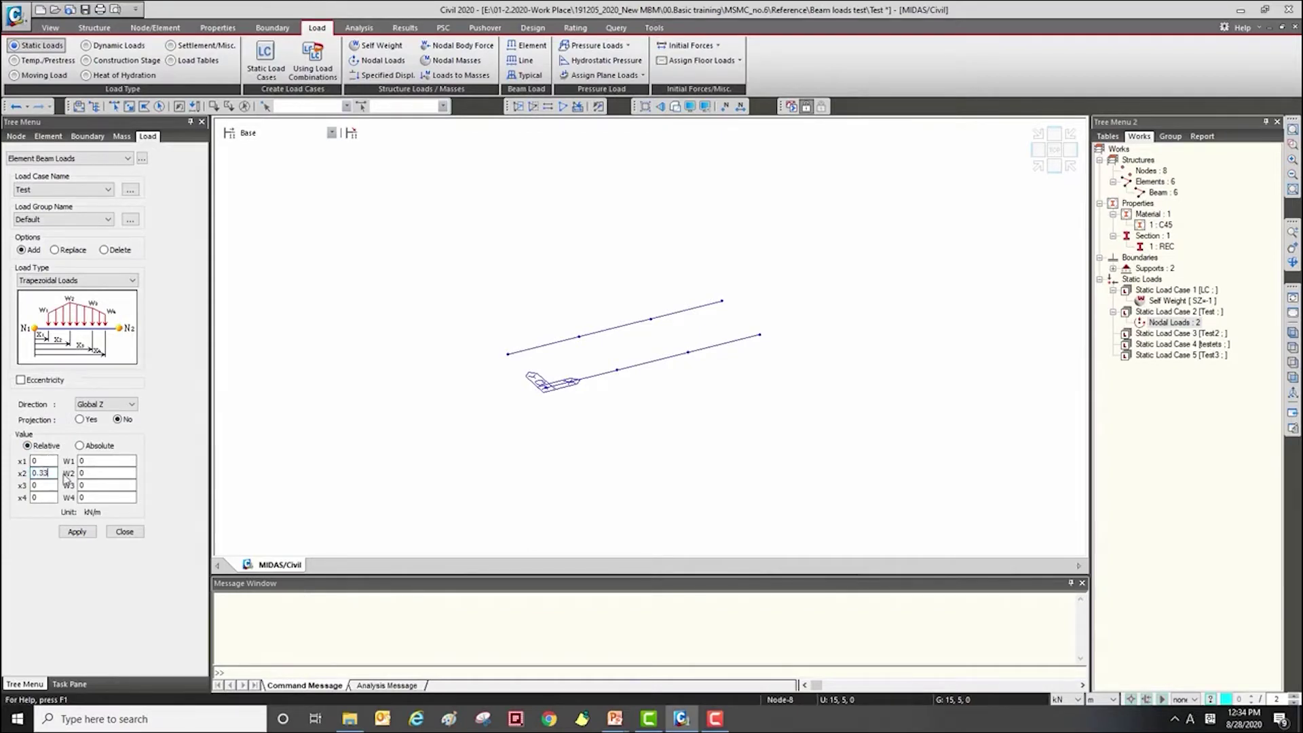
type("66")
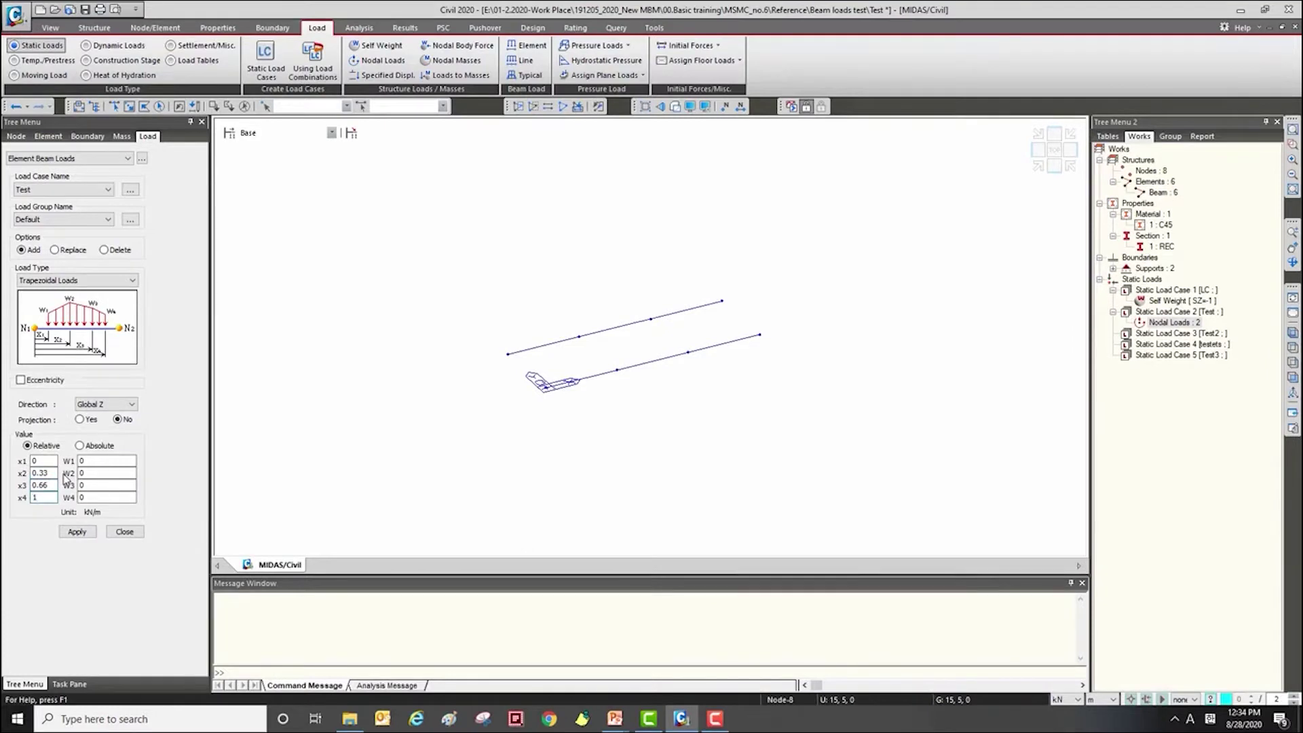
double_click(117, 473)
type("24")
left_click(120, 497)
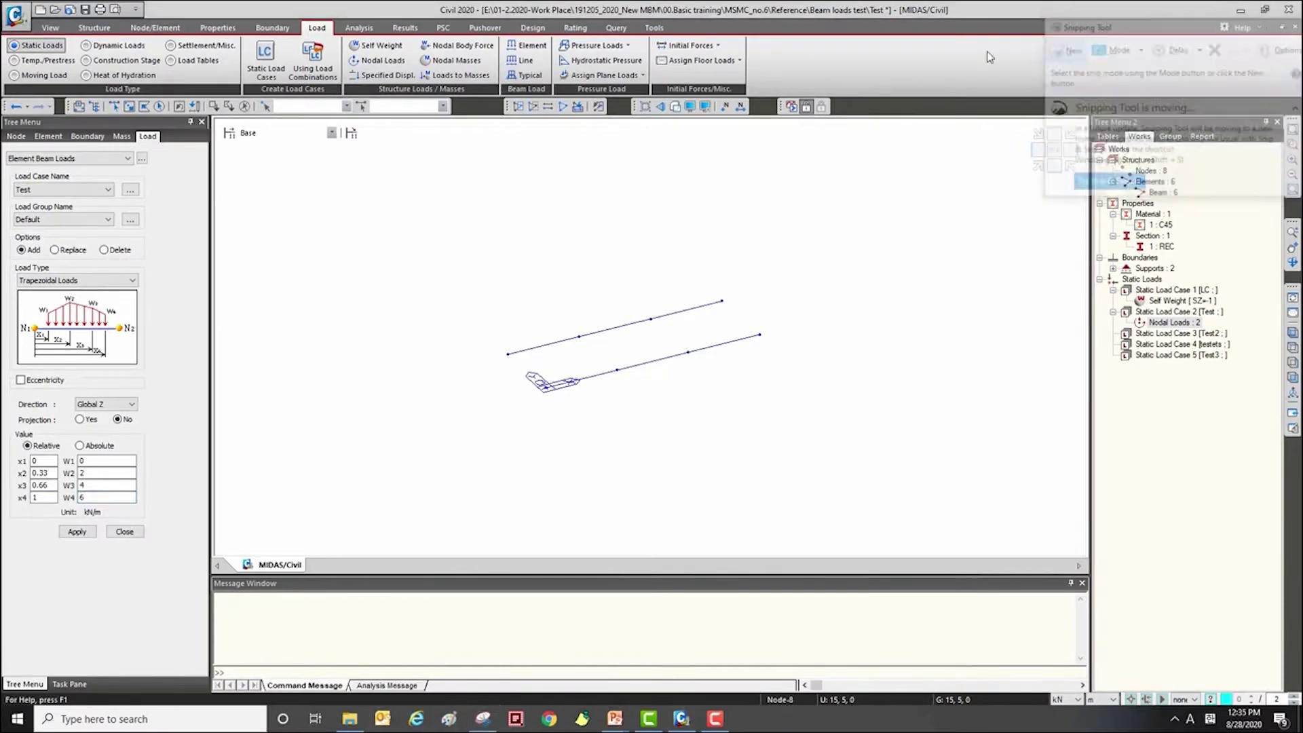
Capture a screen snip of the entered load values with Snipping Tool for reference.
key("ctrl+n")
left_click_drag(7, 425, 150, 522)
left_click(298, 308)
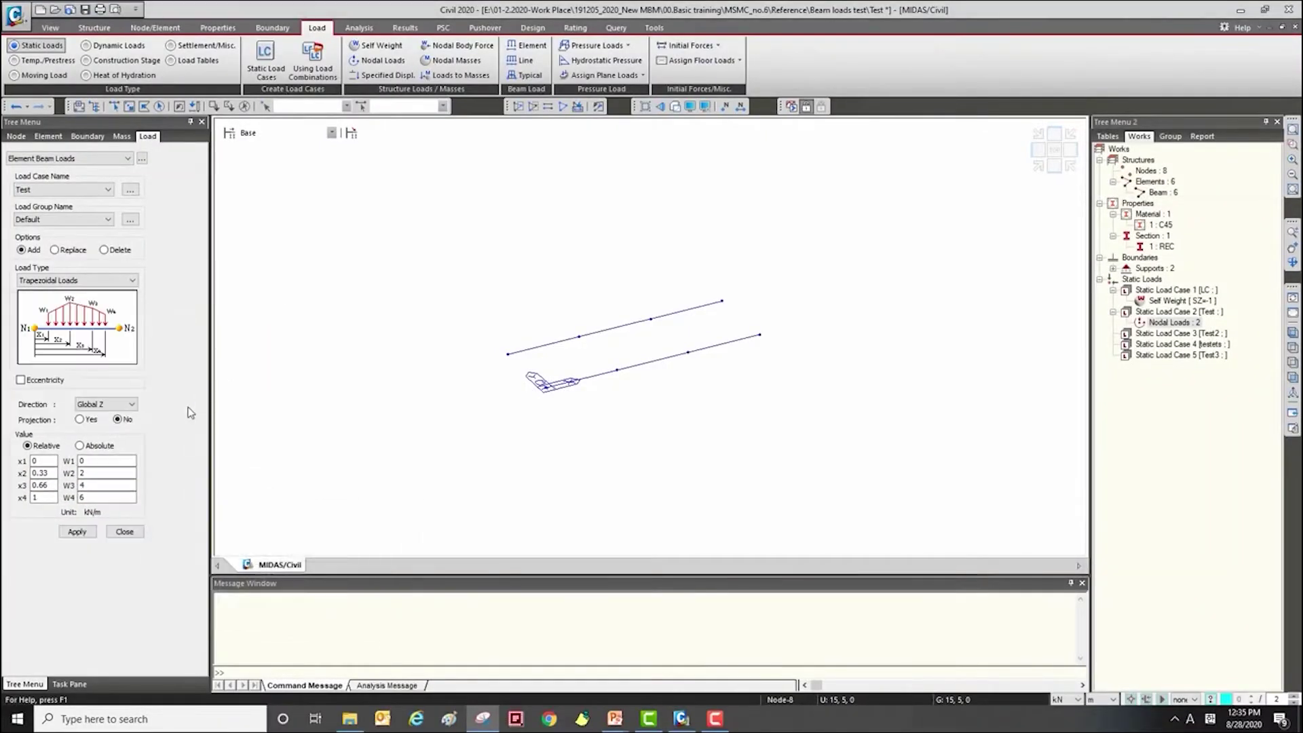
Apply the trapezoidal element beam load to the three elements of the rear beam line (4to6).
left_click(129, 106)
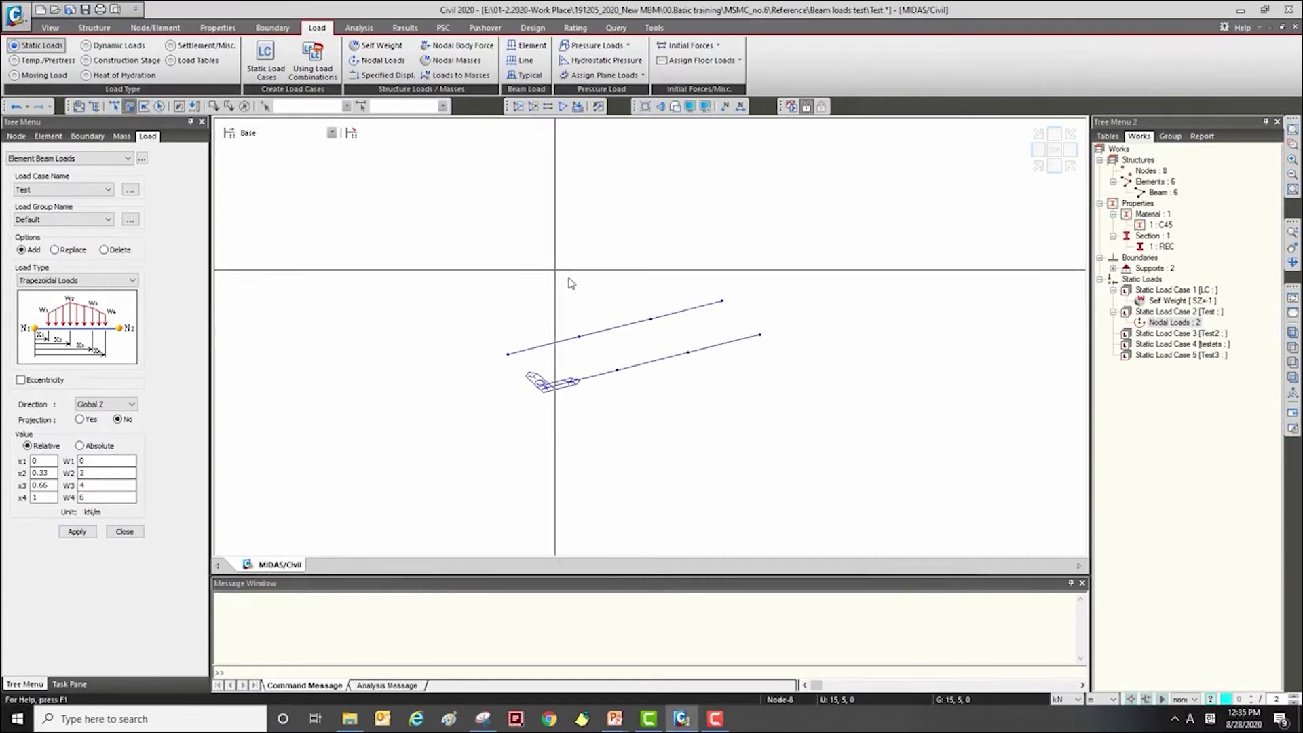
left_click_drag(651, 289, 568, 353)
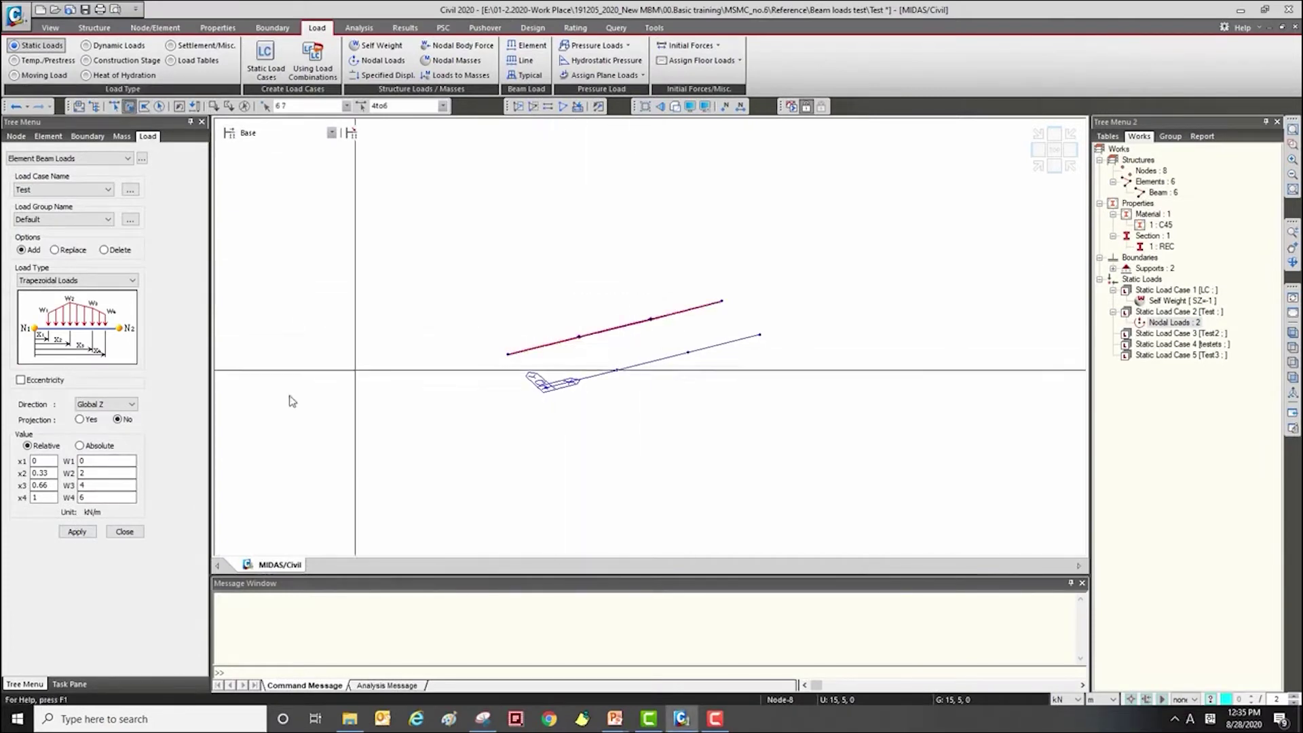
left_click(77, 532)
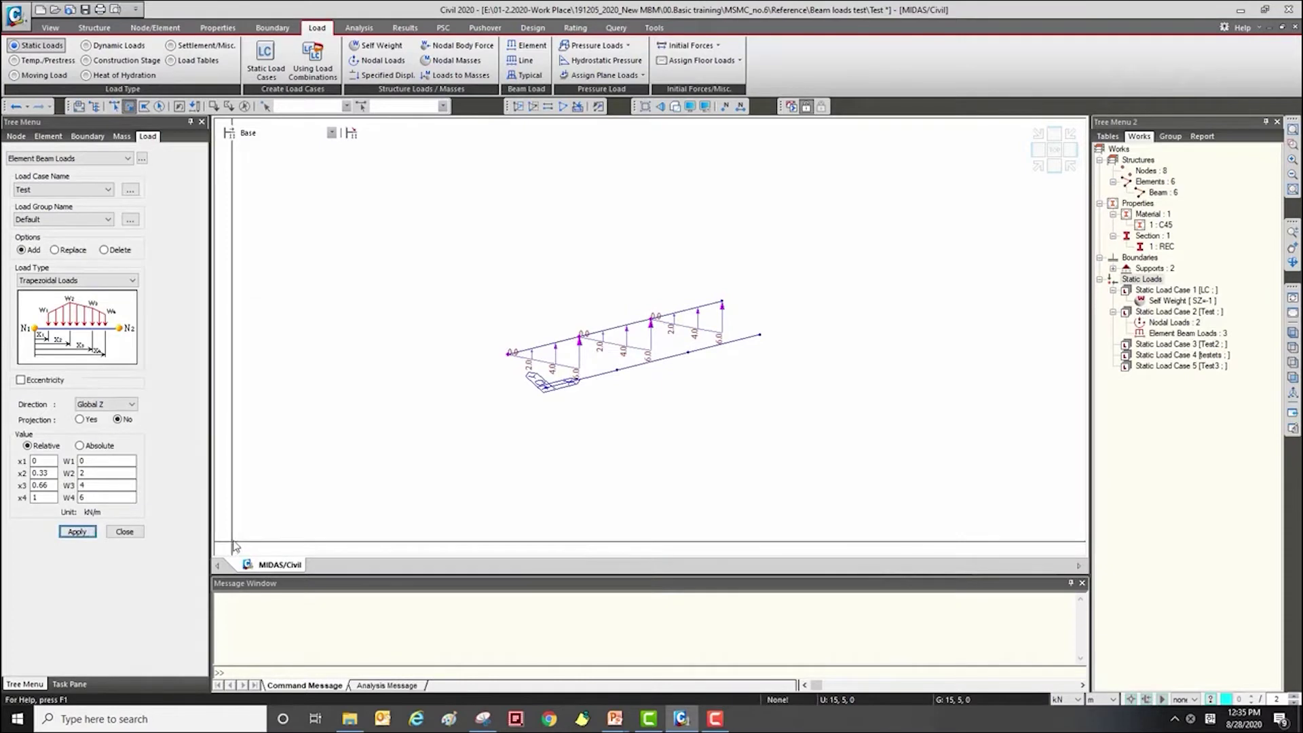
middle_click_drag(740, 354, 581, 354, "ctrl")
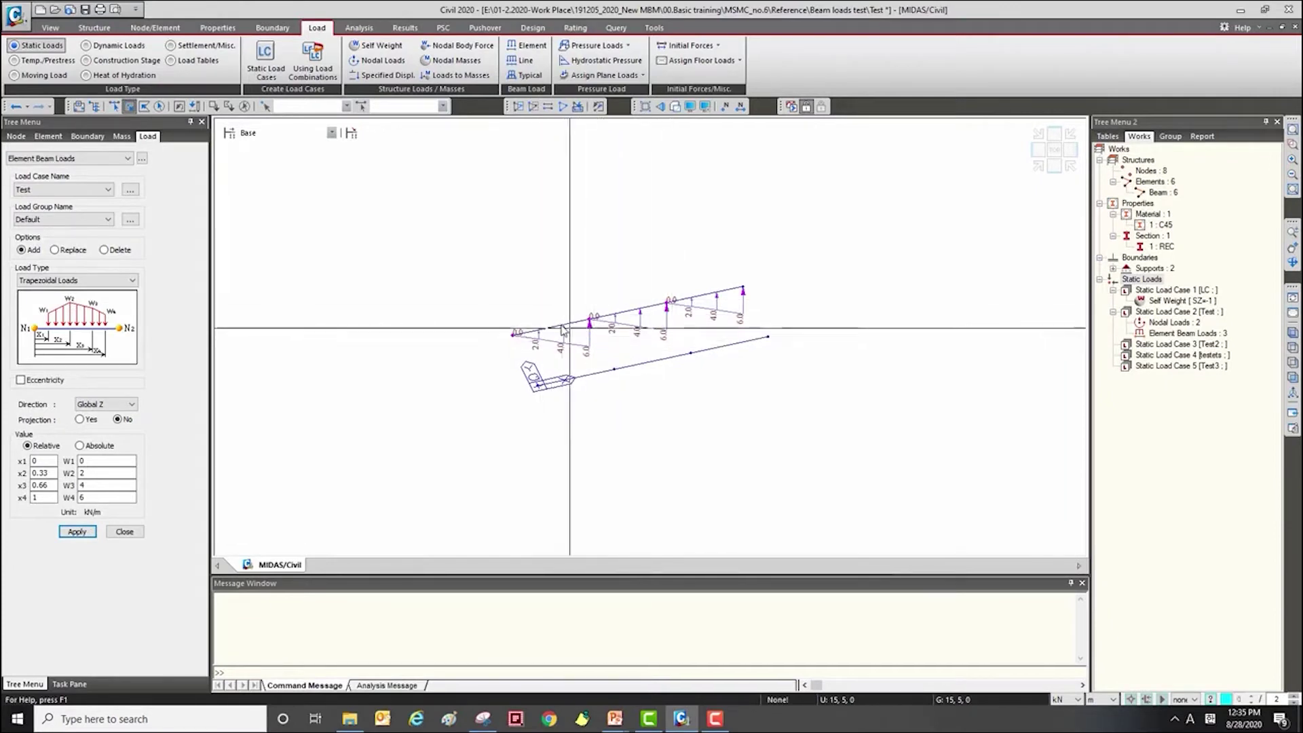
left_click(651, 304)
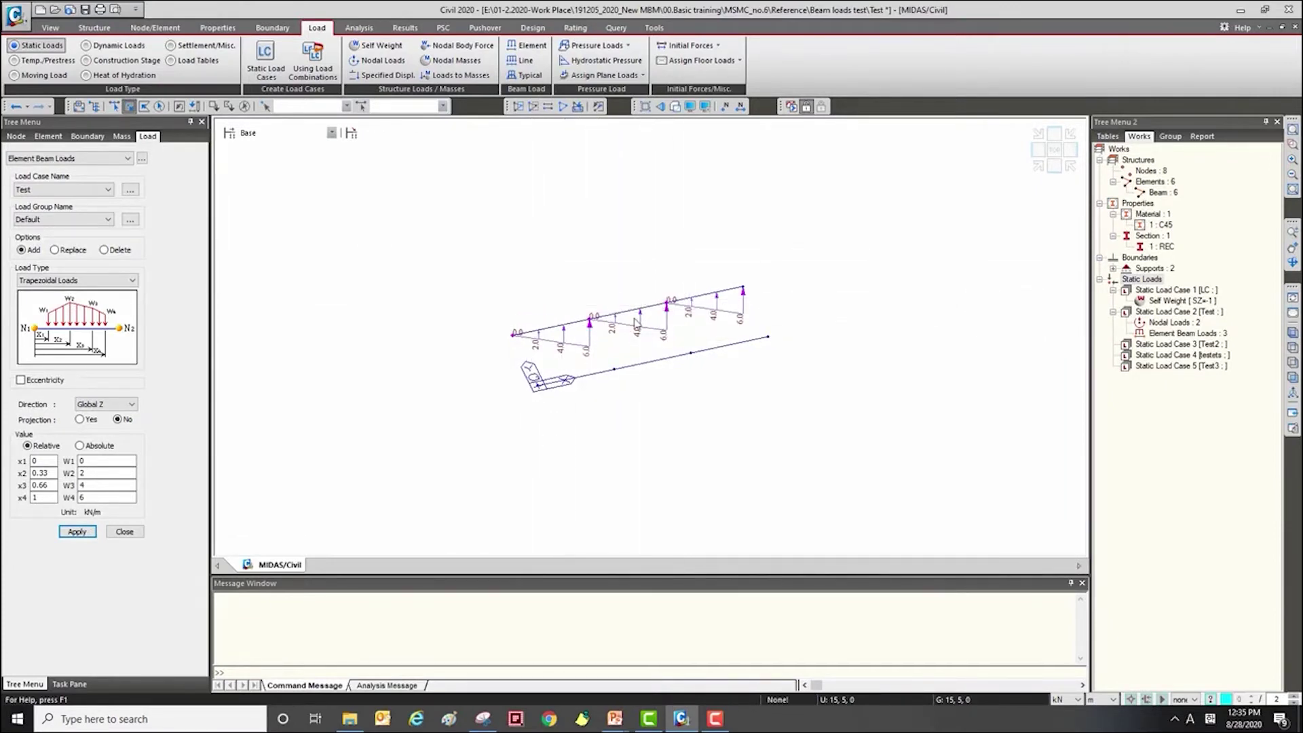
left_click(693, 292)
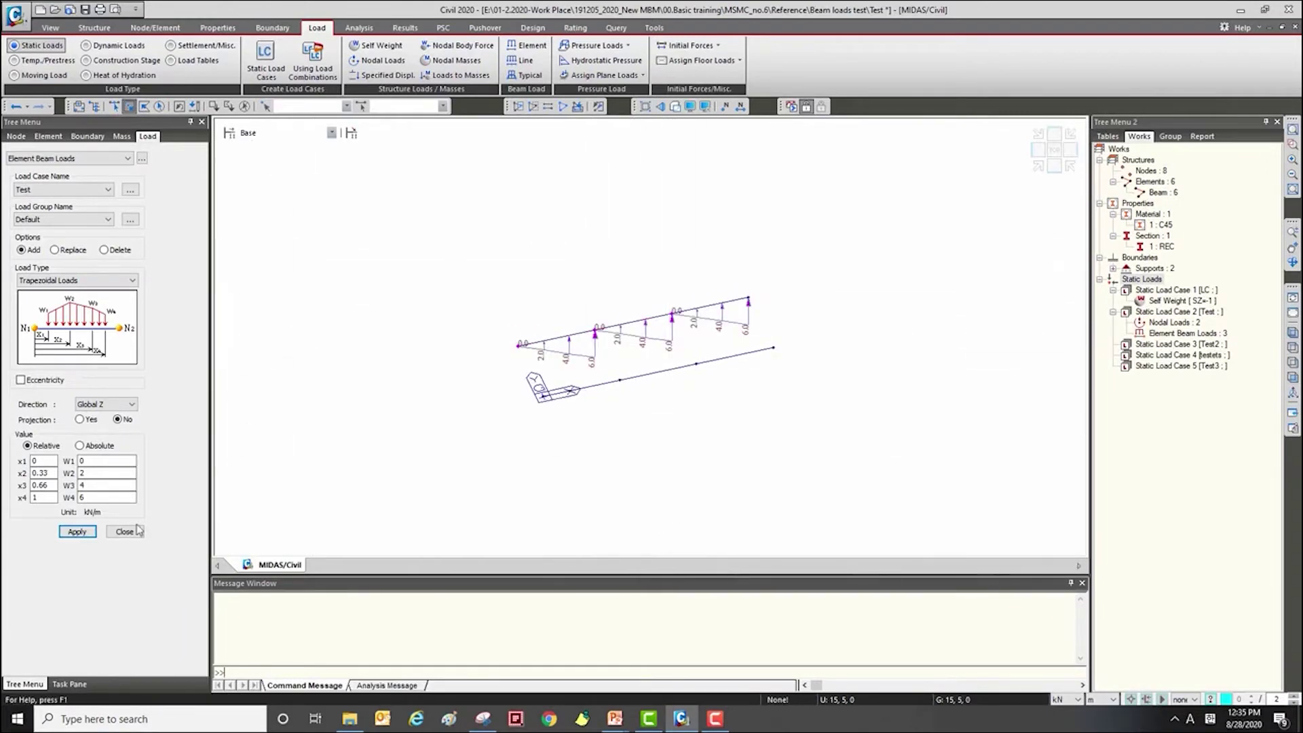
Switch the load definition to Line Beam Loads with the Trapezoidal Loads type.
left_click(75, 158)
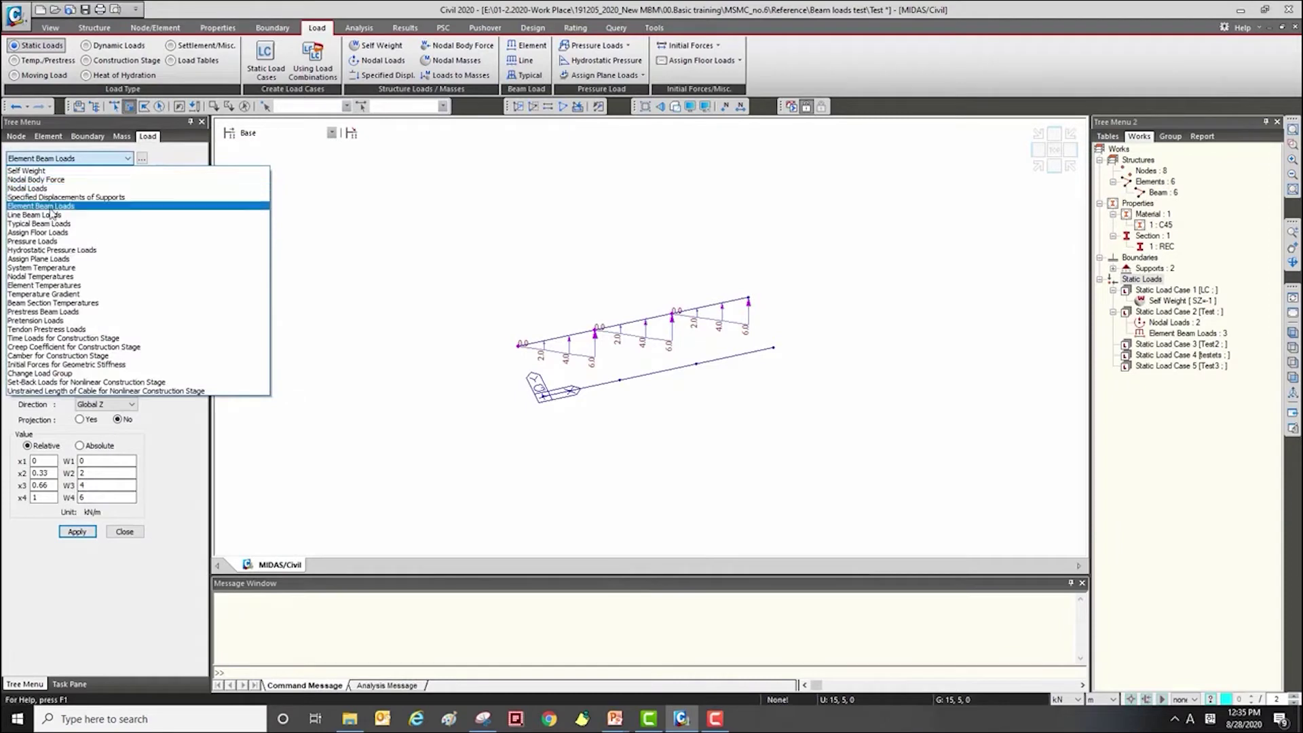
left_click(51, 215)
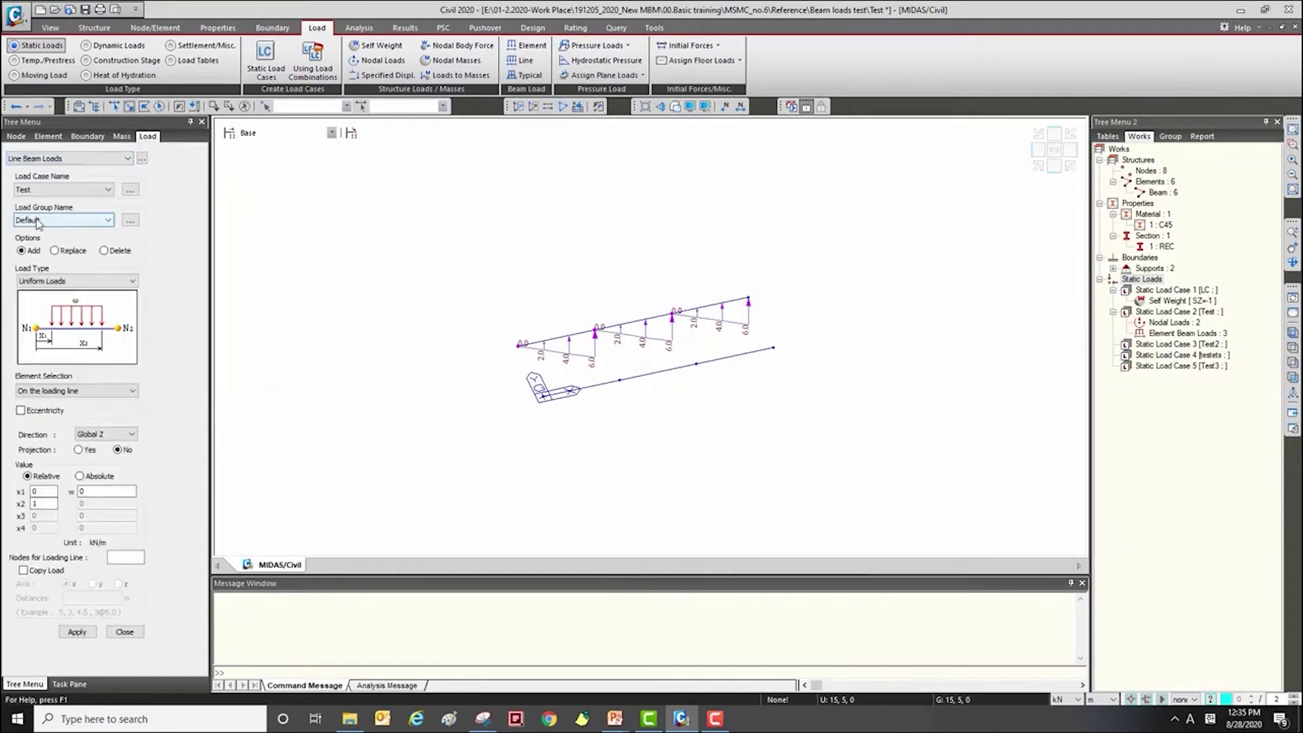
left_click(132, 281)
left_click(54, 327)
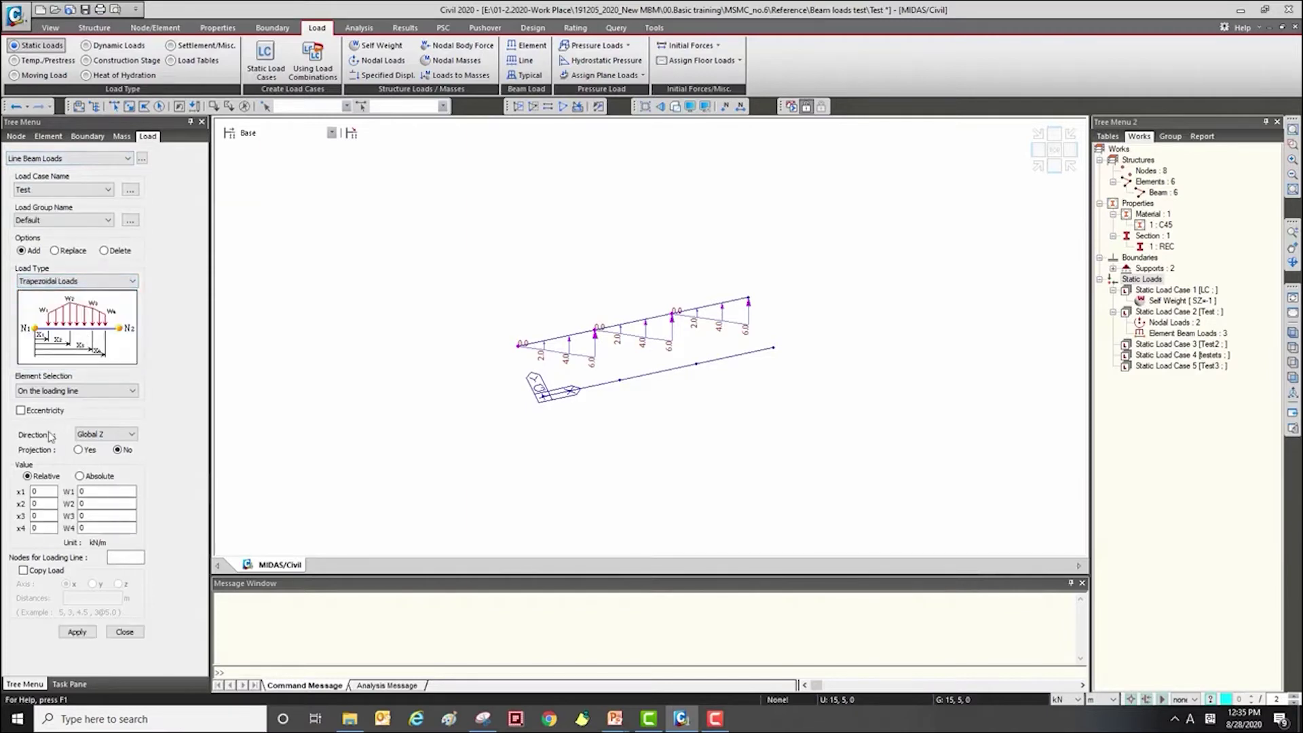
Using the snip as reference, set the line beam load to x2 0.33, x3 0.66, x4 1 with W2 2, W3 4, W4 6 kN/m.
left_click(486, 719)
left_click_drag(269, 316, 494, 222)
left_click(49, 504)
double_click(48, 504)
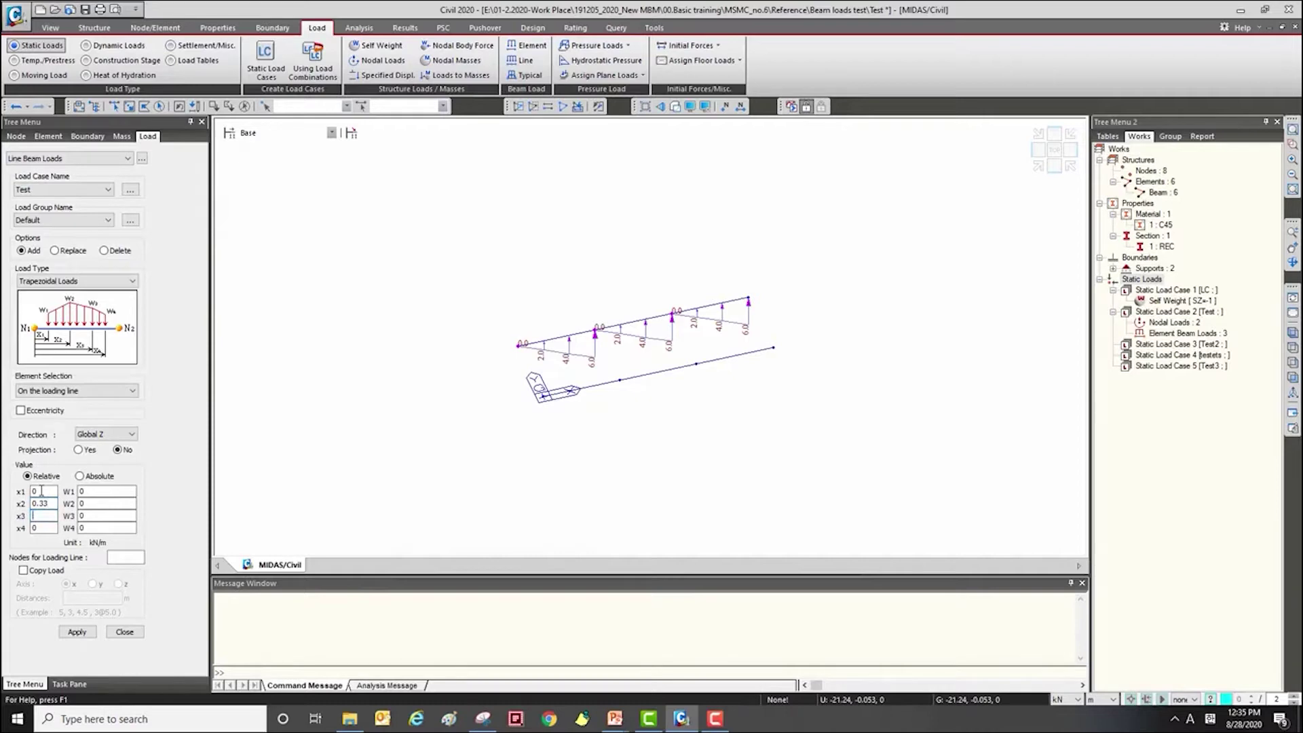
double_click(95, 503)
type("2")
double_click(96, 516)
type("4")
double_click(101, 527)
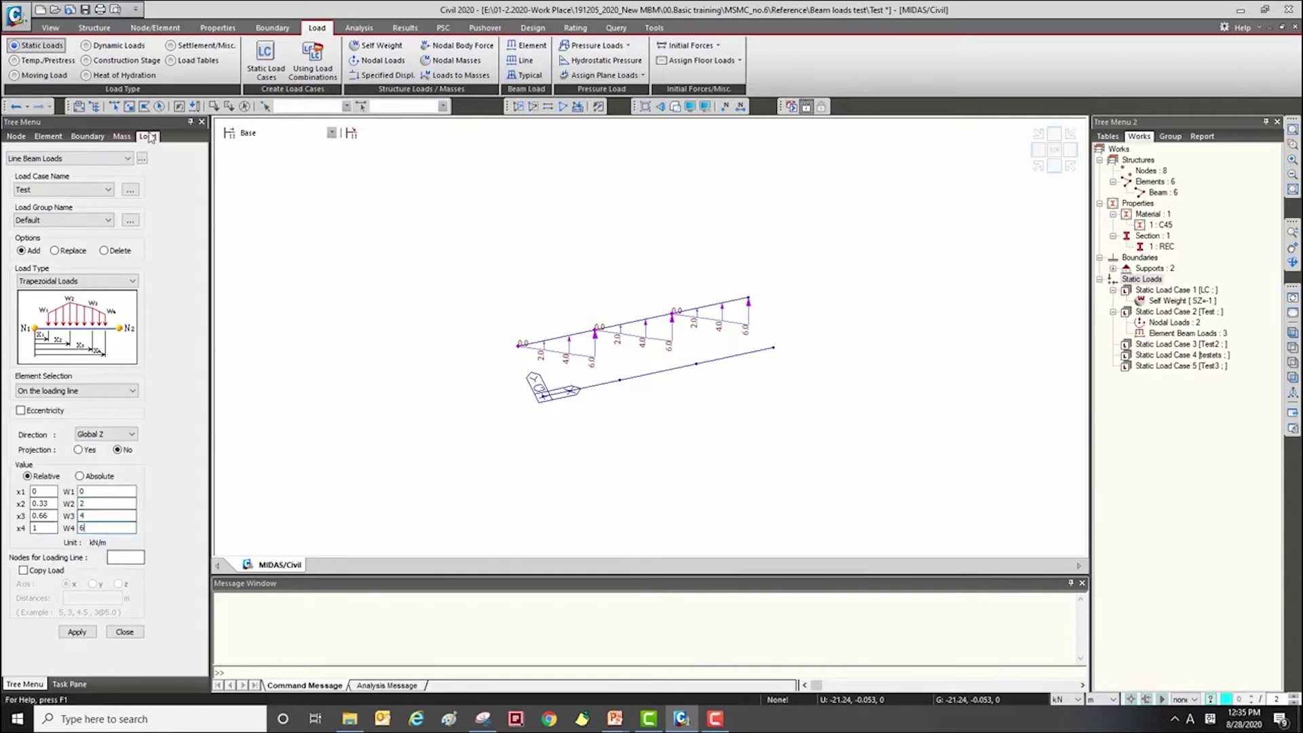
Apply the trapezoidal line beam load along the front beam line from node 1 to node 4, and close the load definition.
left_click(121, 557)
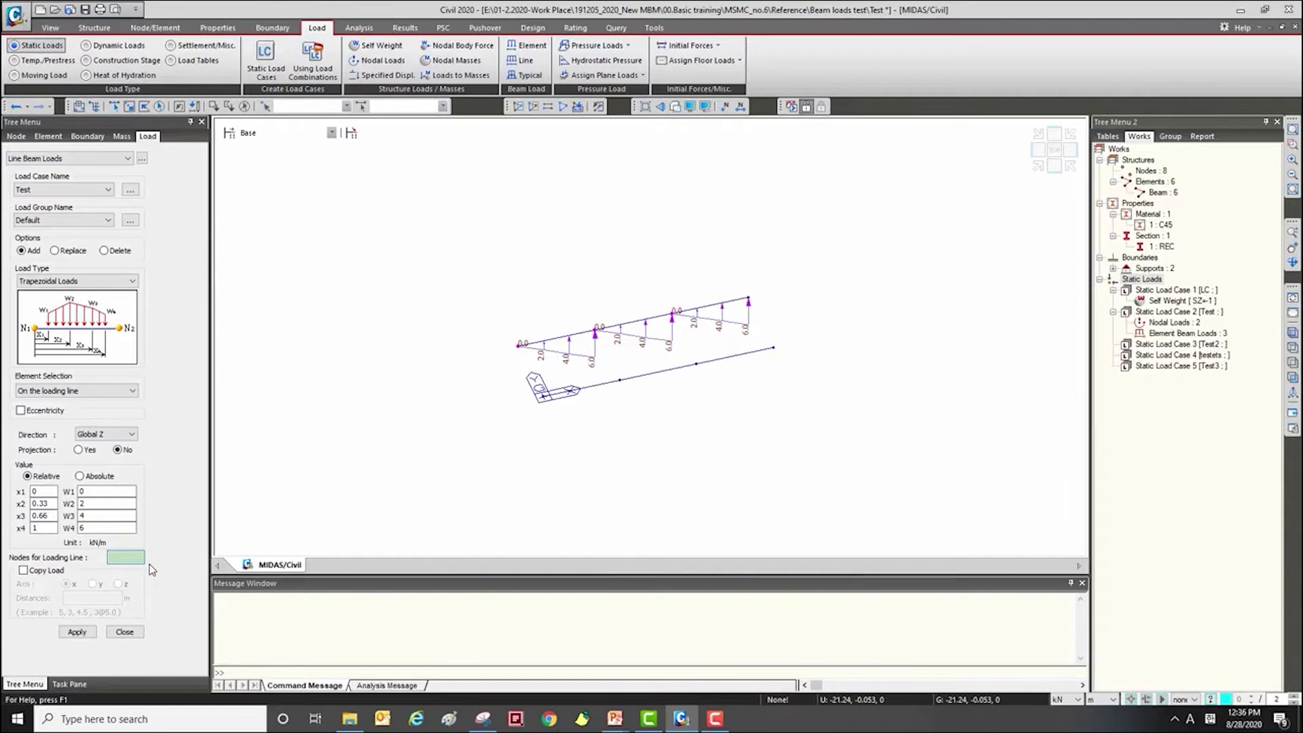
left_click(543, 395)
left_click(773, 348)
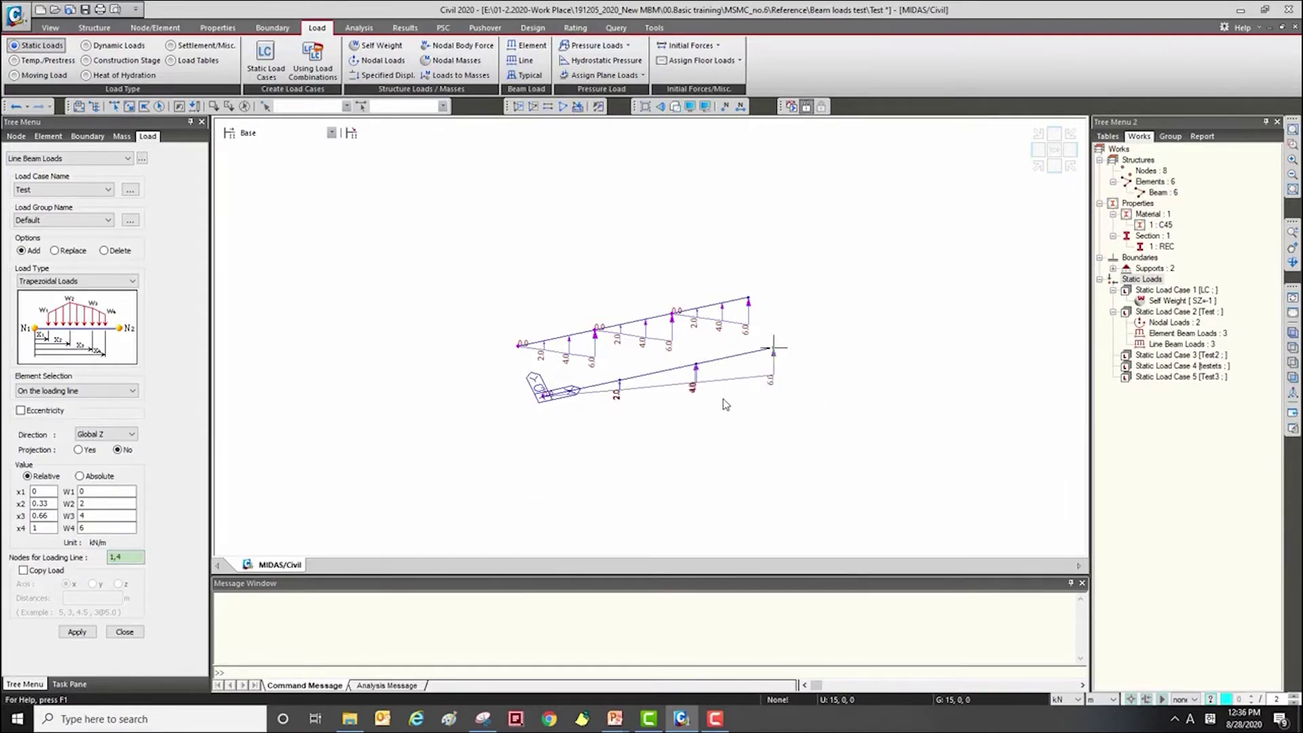
scroll(613, 424, "up", 5)
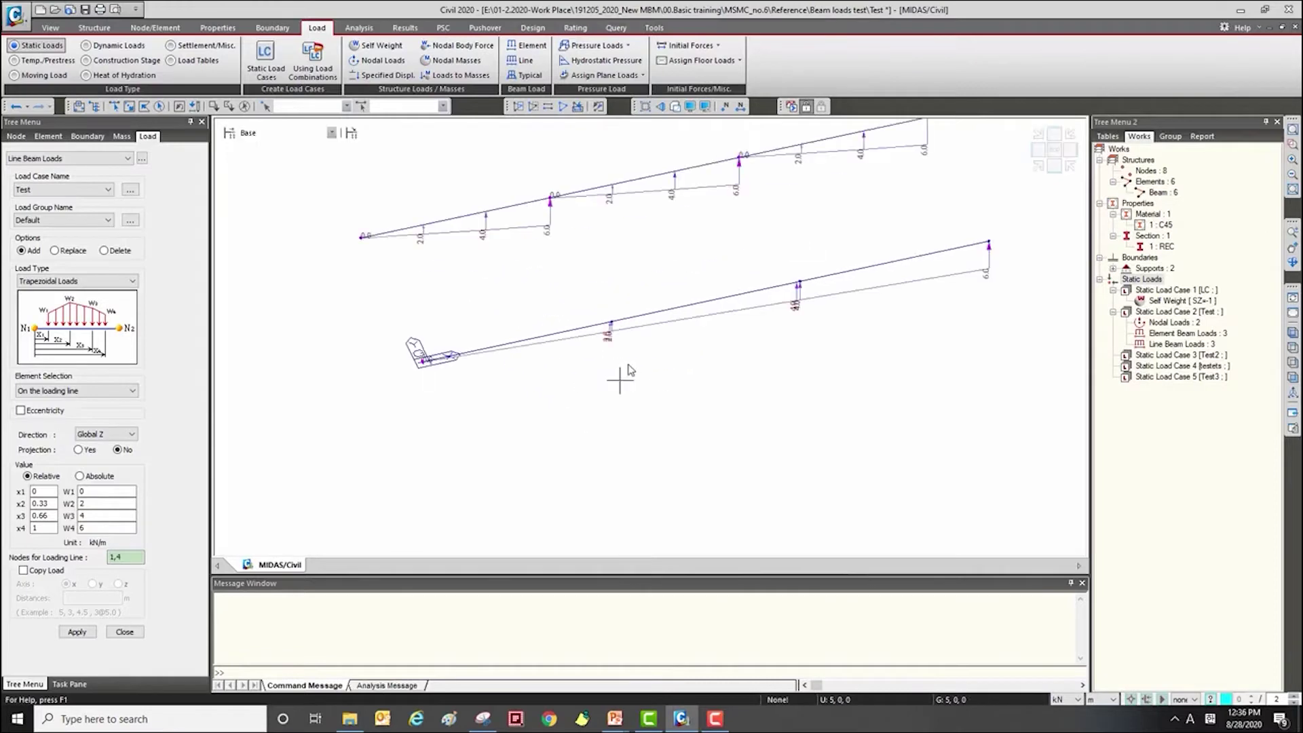
middle_click_drag(627, 331, 400, 363, "ctrl")
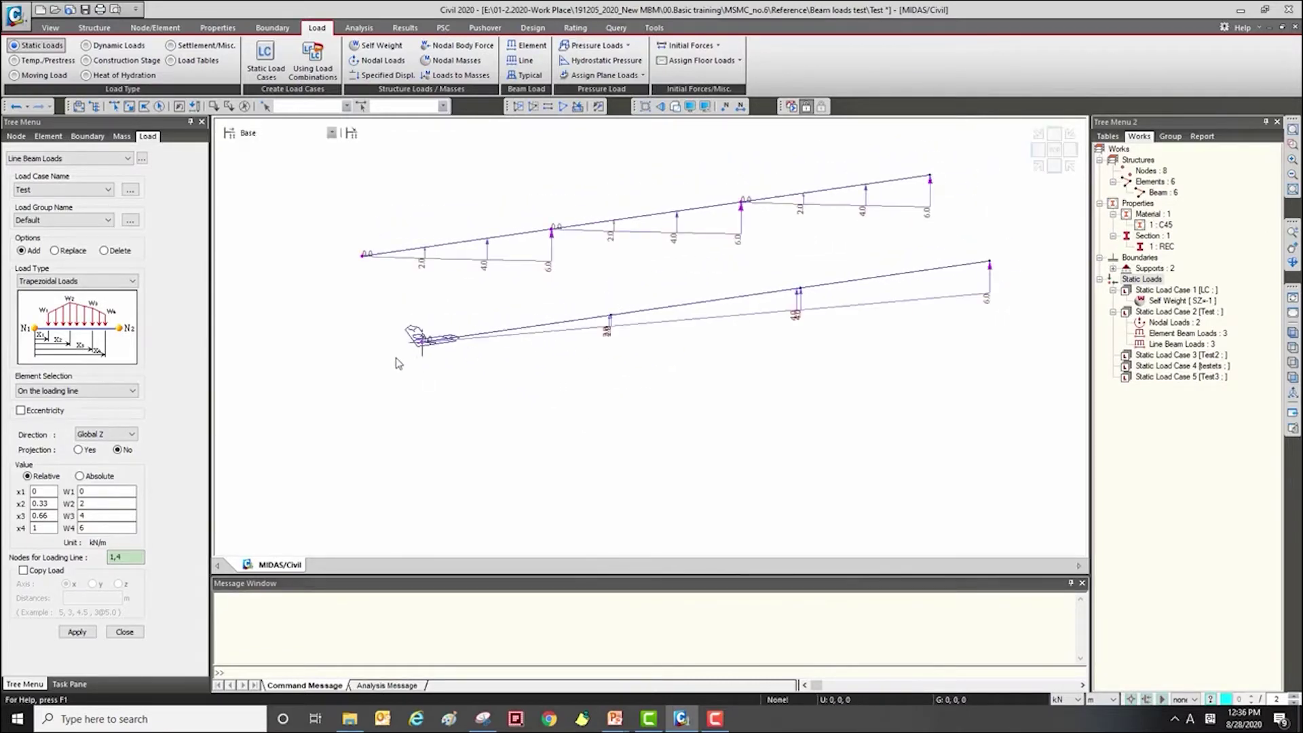
left_click(124, 631)
middle_click_drag(650, 372, 566, 419, "ctrl")
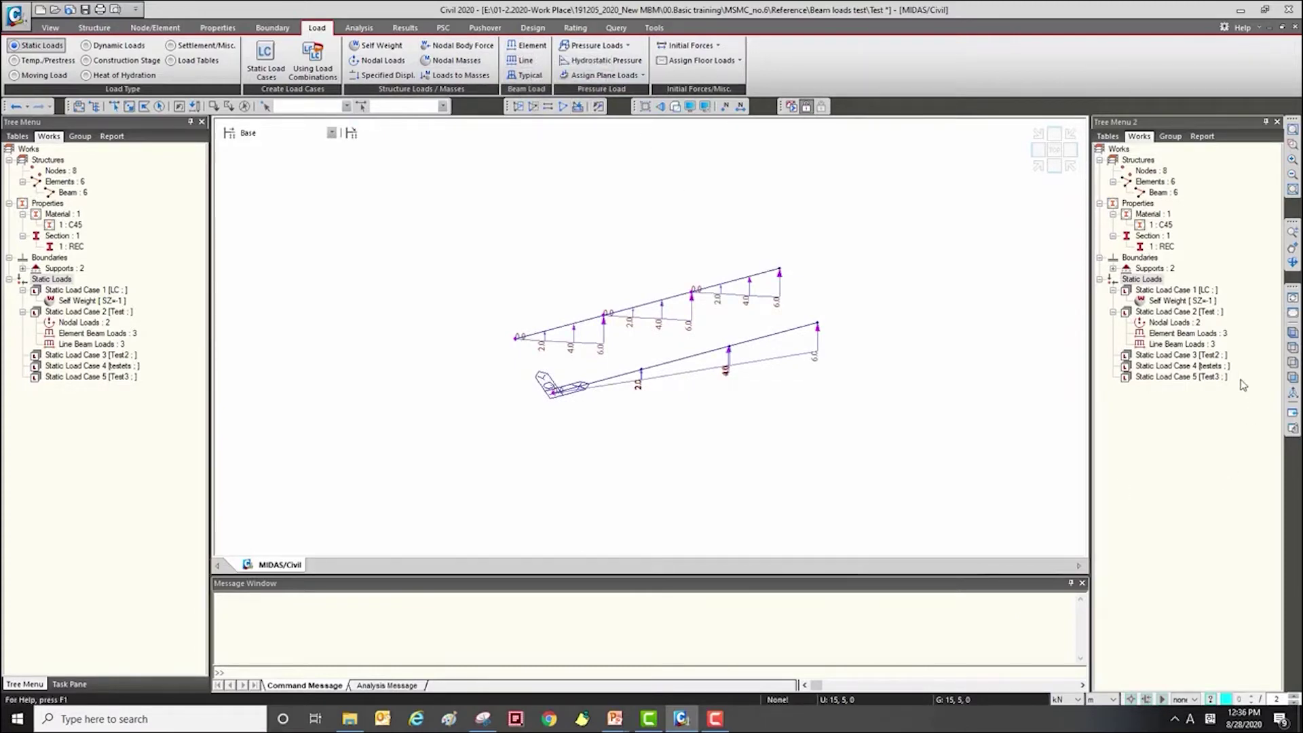
Undisplay the Element Beam Loads of the Test load case.
right_click(1189, 334)
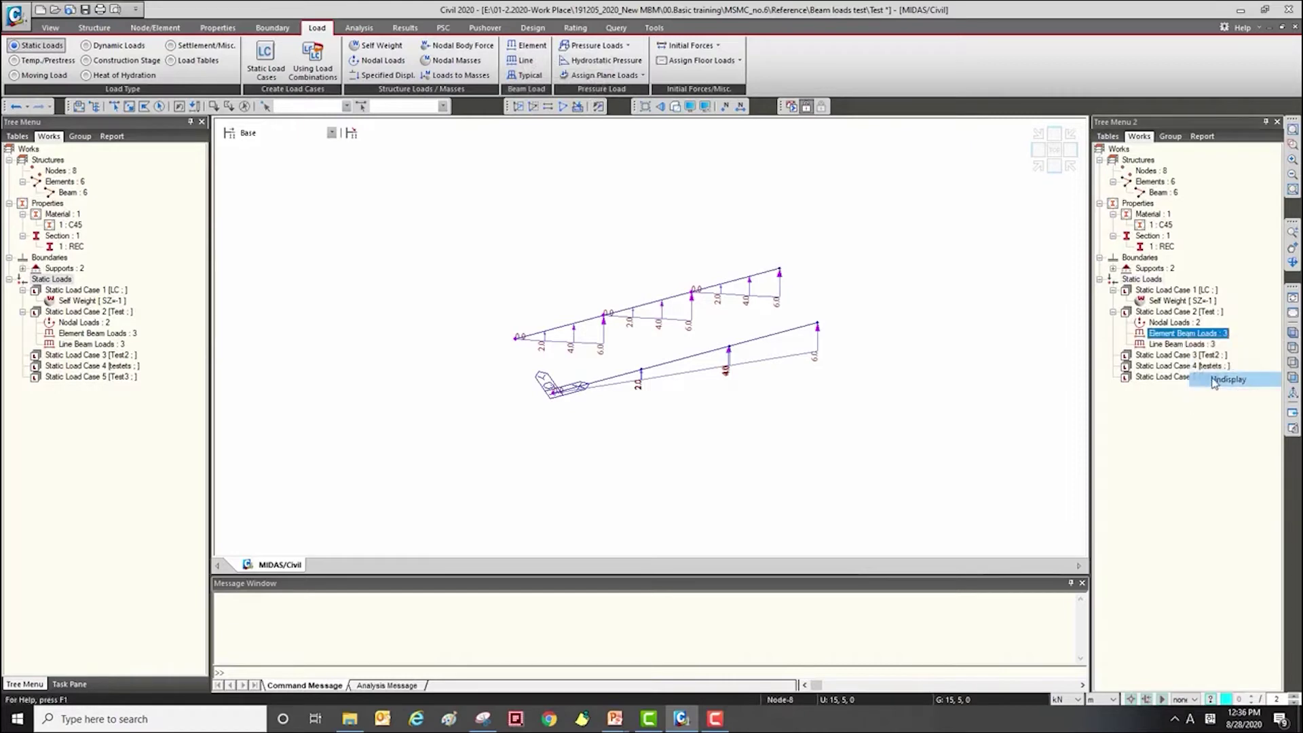
left_click(1221, 364)
right_click(1189, 333)
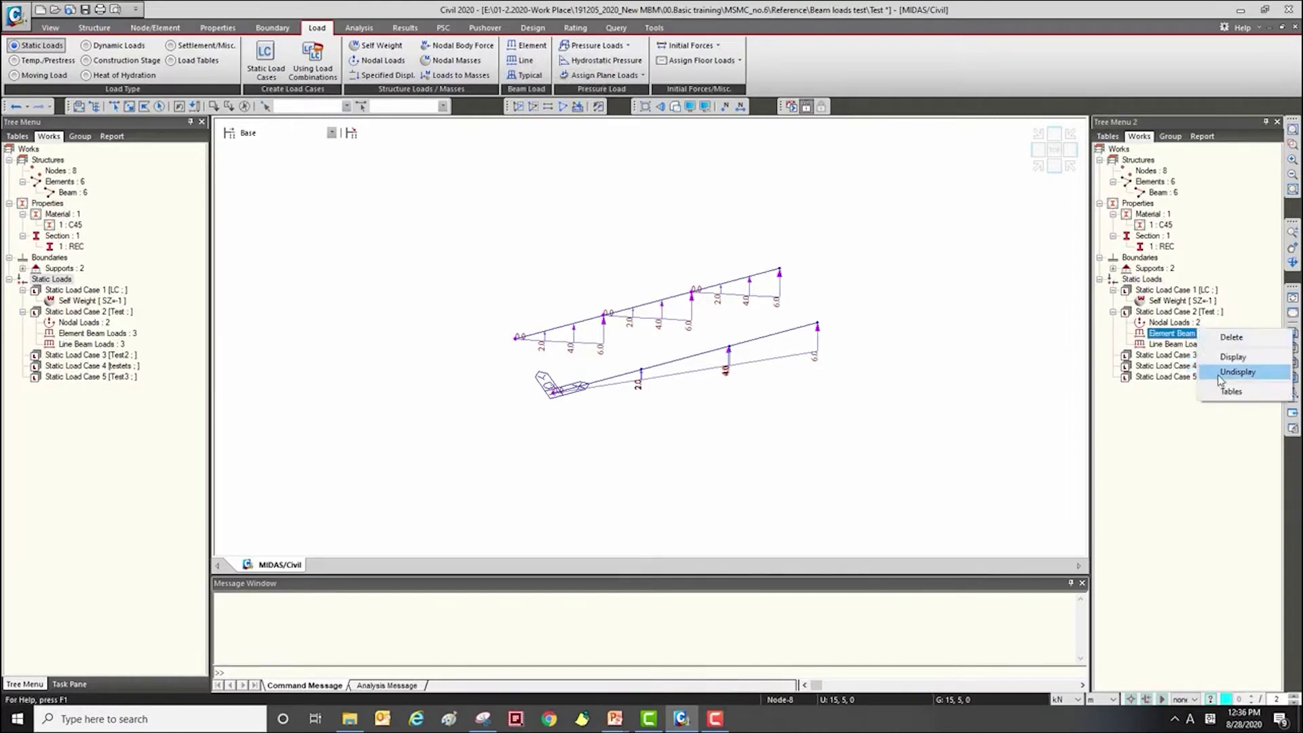
left_click(1227, 379)
mouse_move(611, 232)
middle_mouse_down("ctrl")
mouse_move(860, 311)
mouse_move(750, 279)
mouse_move(840, 281)
mouse_move(621, 270)
middle_mouse_up("ctrl")
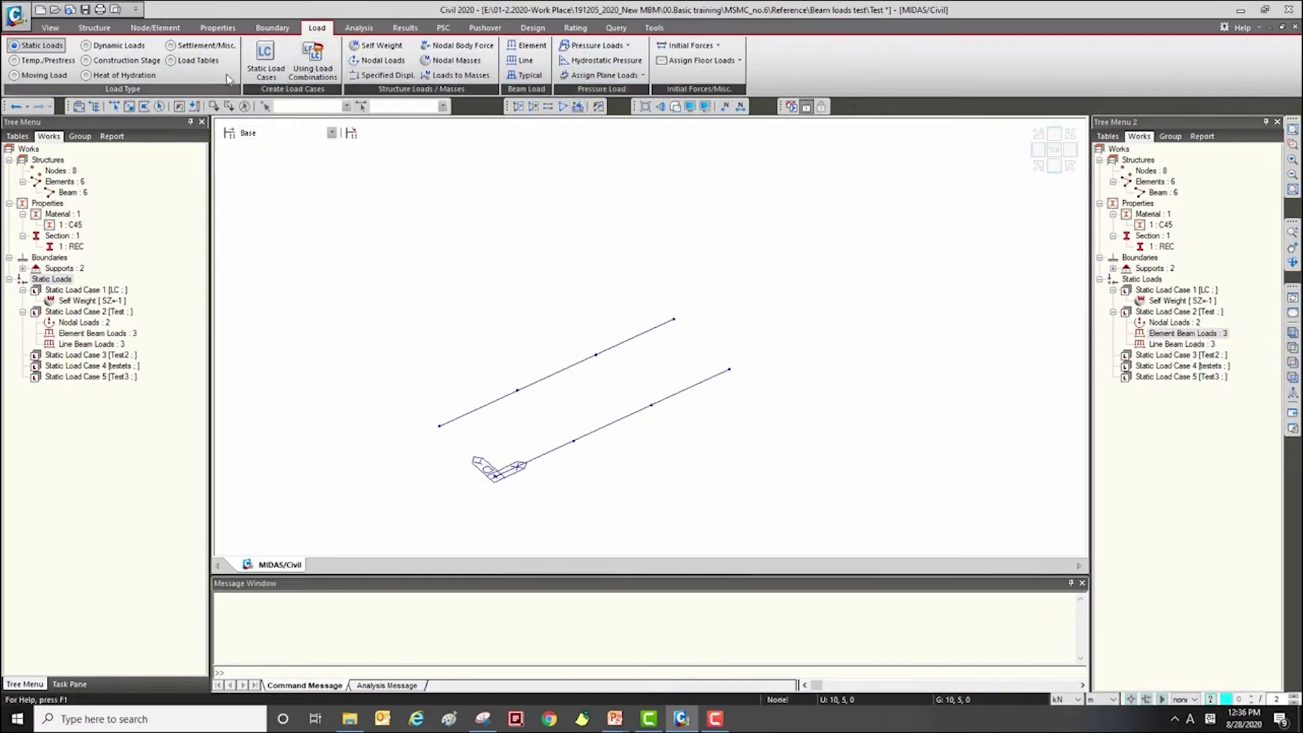
Start Extrude Elements with the extrude type Line Elem. -> Planar Elem.
left_click(175, 28)
scroll(645, 332, "down", 1)
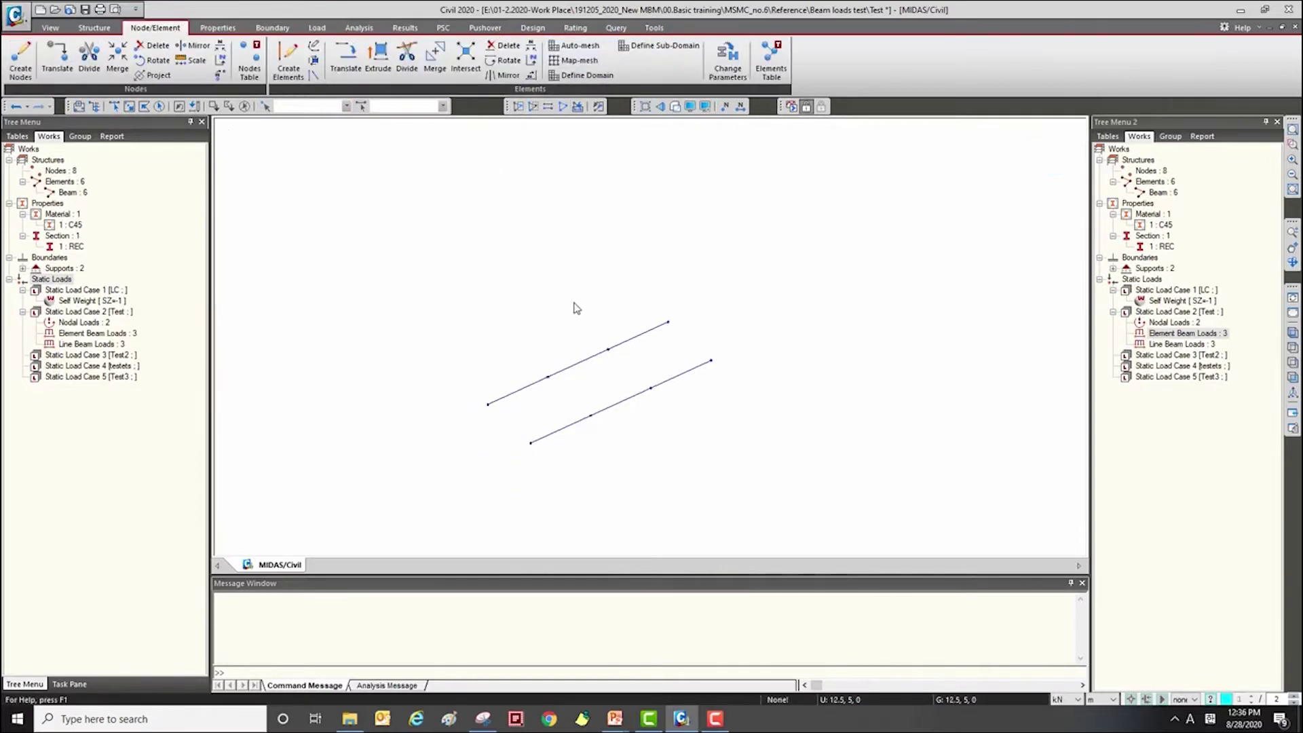
middle_click_drag(562, 246, 623, 238)
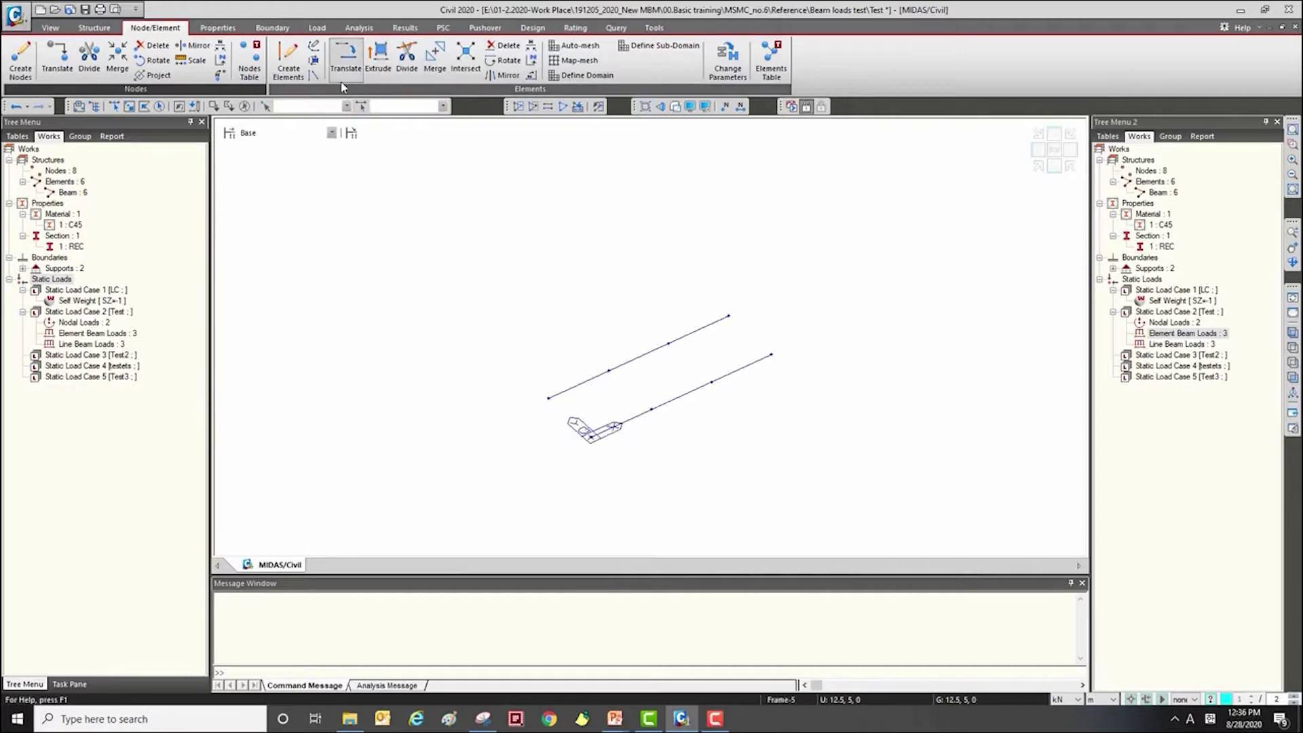
left_click(378, 68)
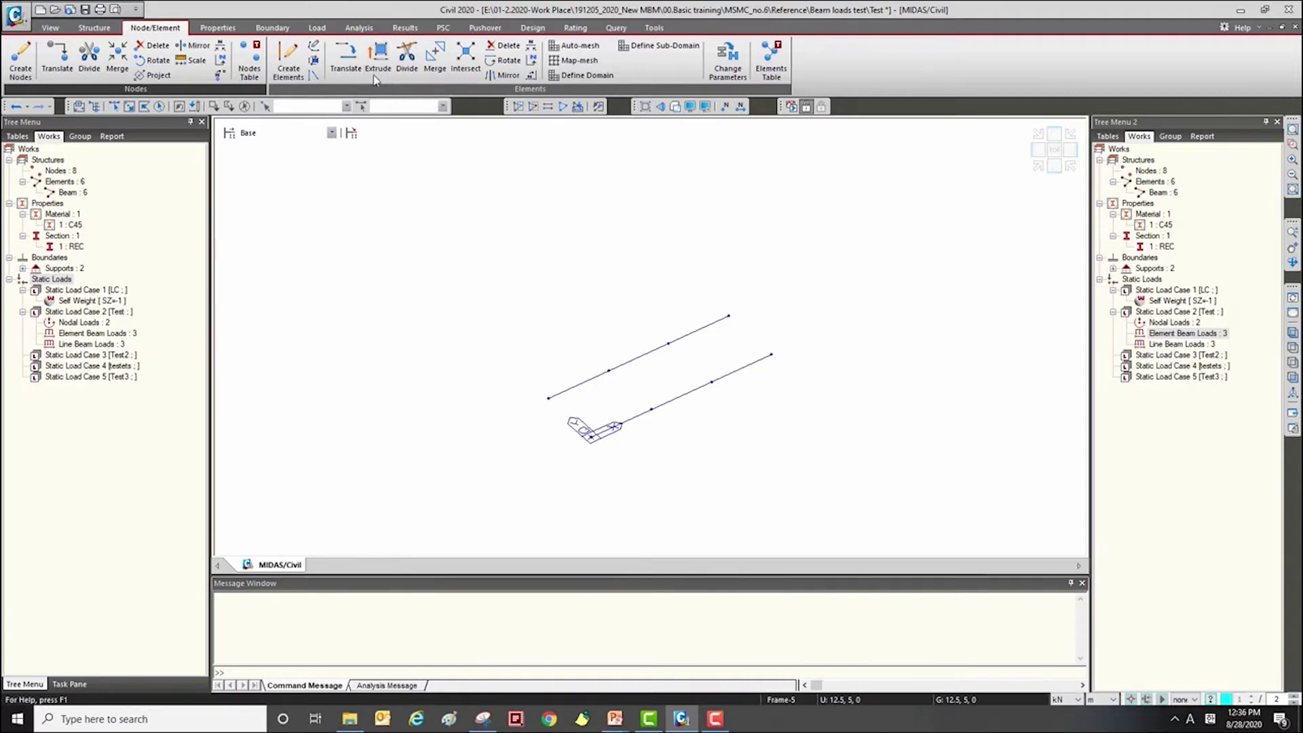
left_click(85, 238)
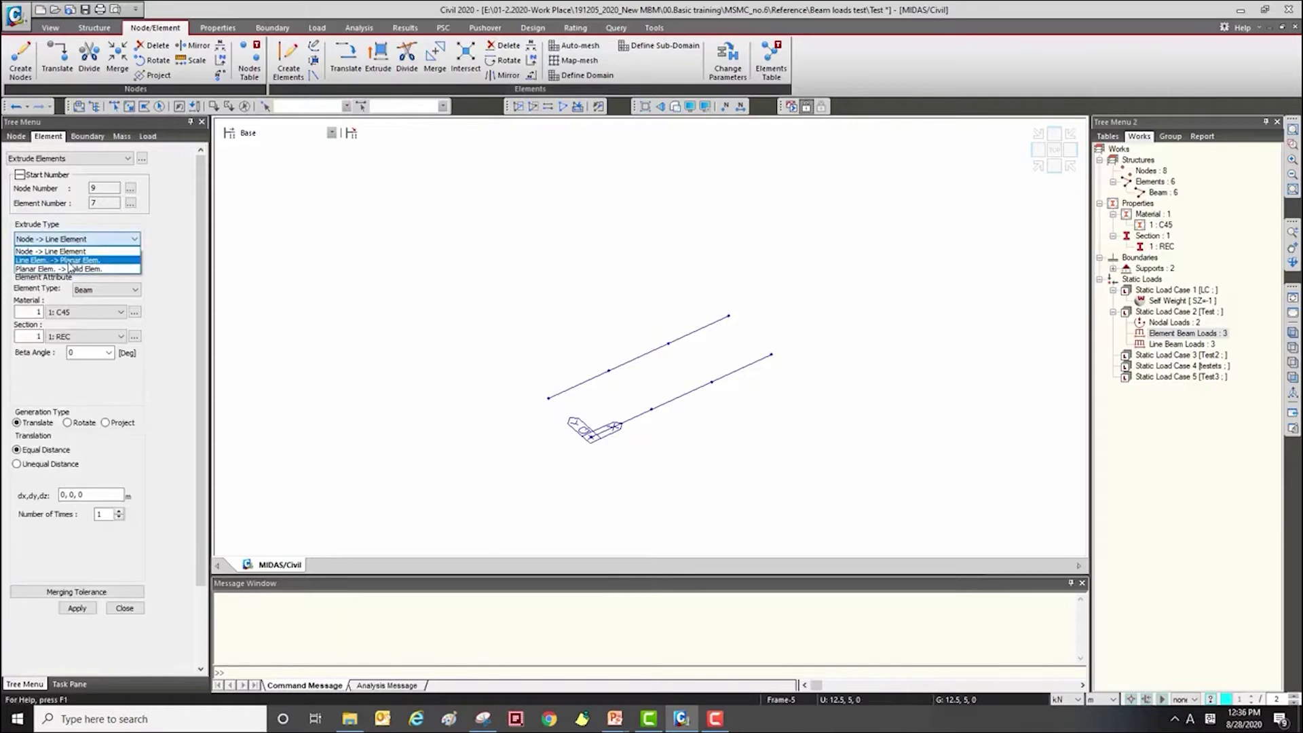
left_click(108, 260)
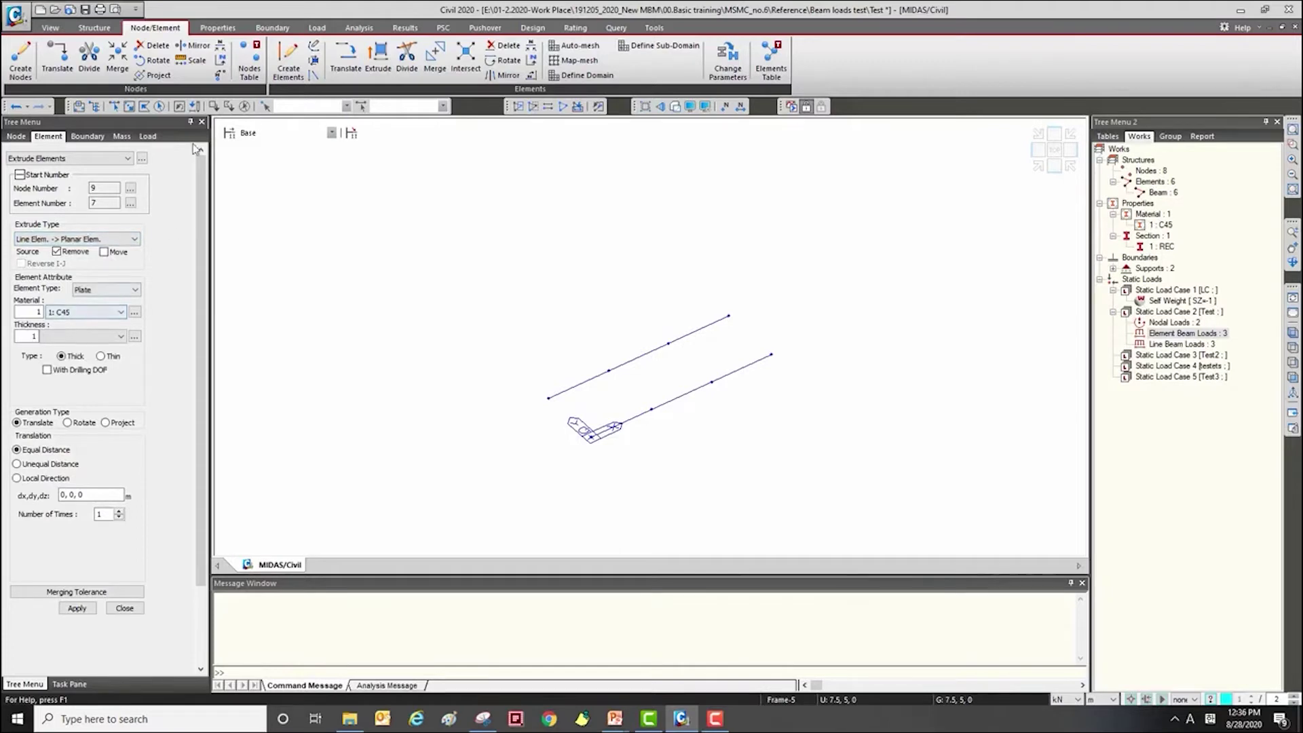
Extrude the three elements of the rear beam line into plates with a translation of 0, 4, 0 m repeated 3 times.
left_click(129, 107)
left_click_drag(674, 310, 599, 371)
left_click(69, 494)
double_click(76, 494)
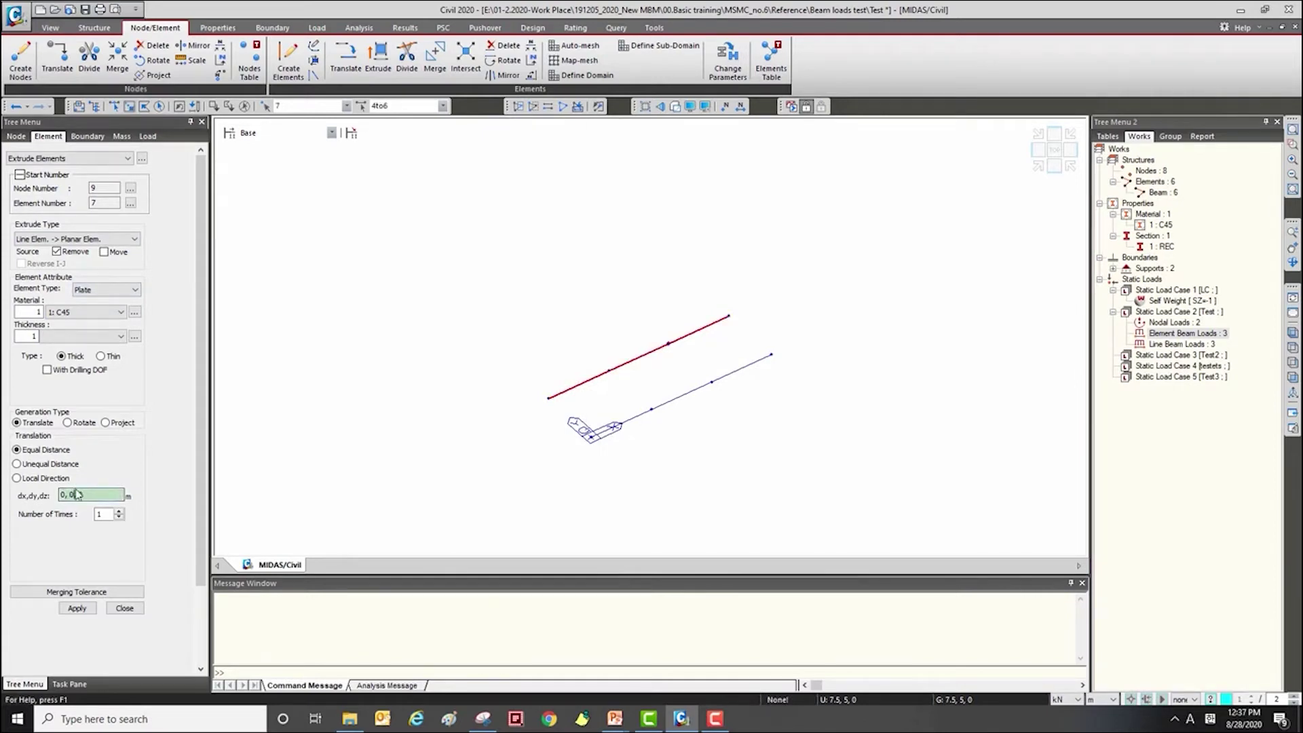
type("4")
double_click(103, 514)
type("3")
left_click(93, 607)
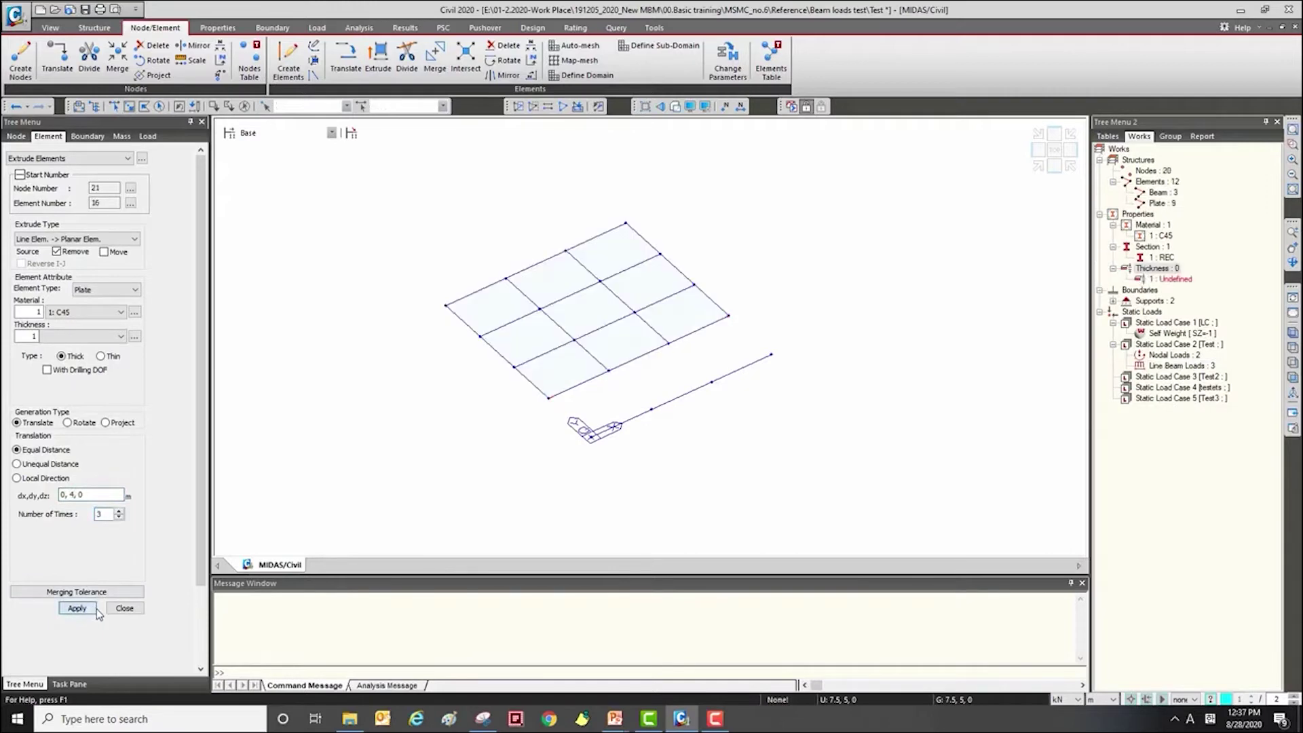
left_click(124, 608)
mouse_move(770, 346)
middle_mouse_down("ctrl")
mouse_move(825, 287)
mouse_move(829, 310)
middle_mouse_up("ctrl")
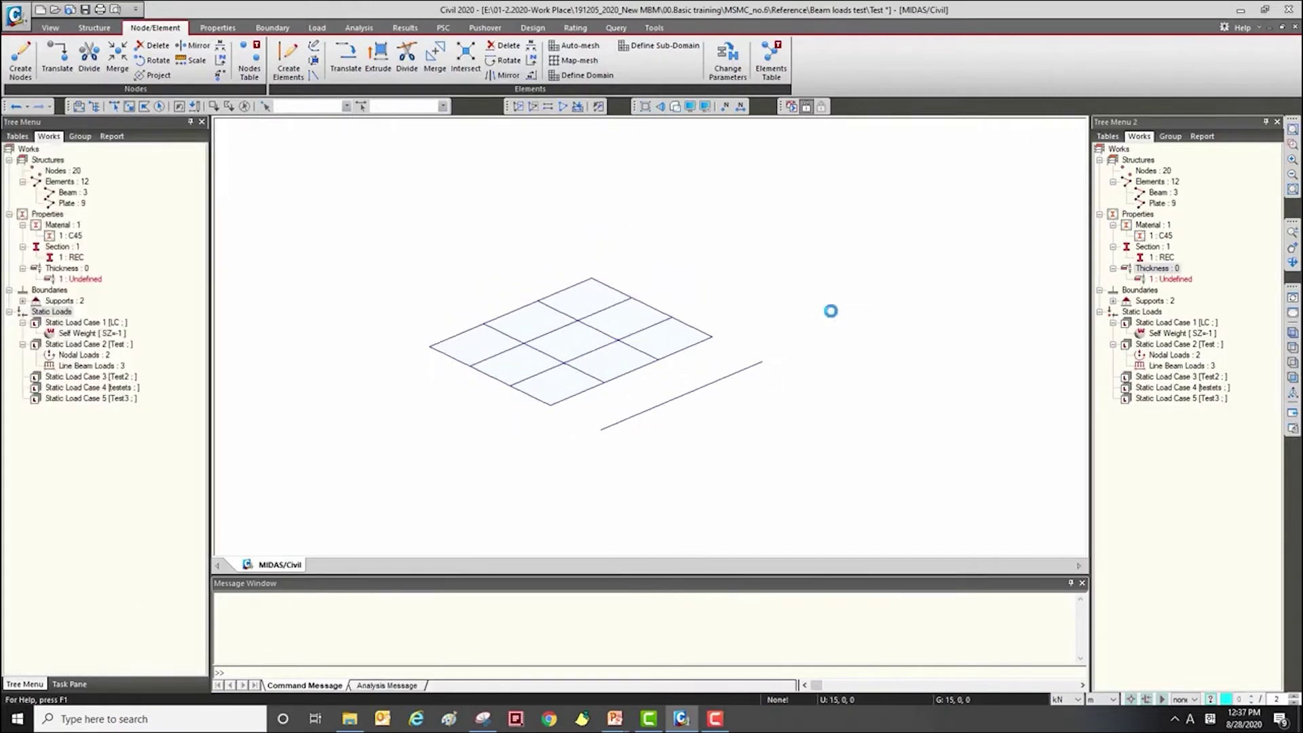
middle_click_drag(675, 319, 659, 327, "ctrl")
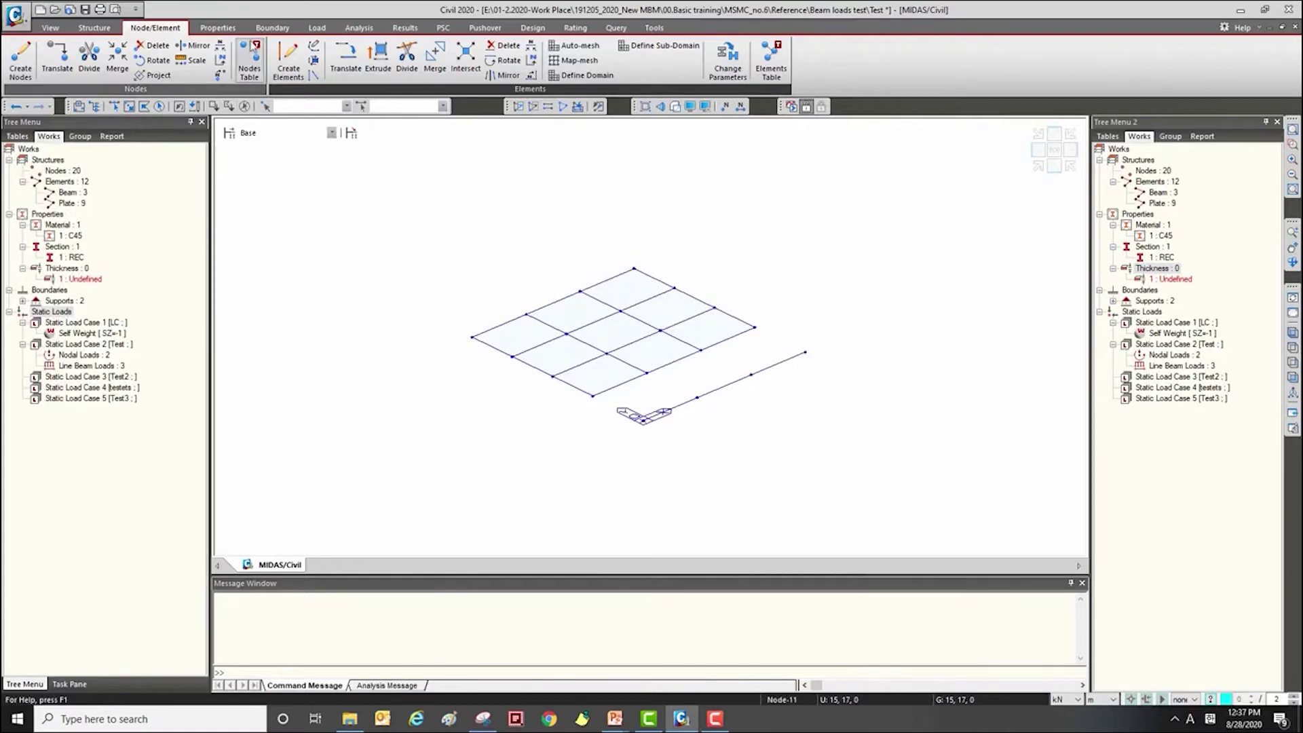
Open the Assign Pressure Loads settings.
left_click(316, 27)
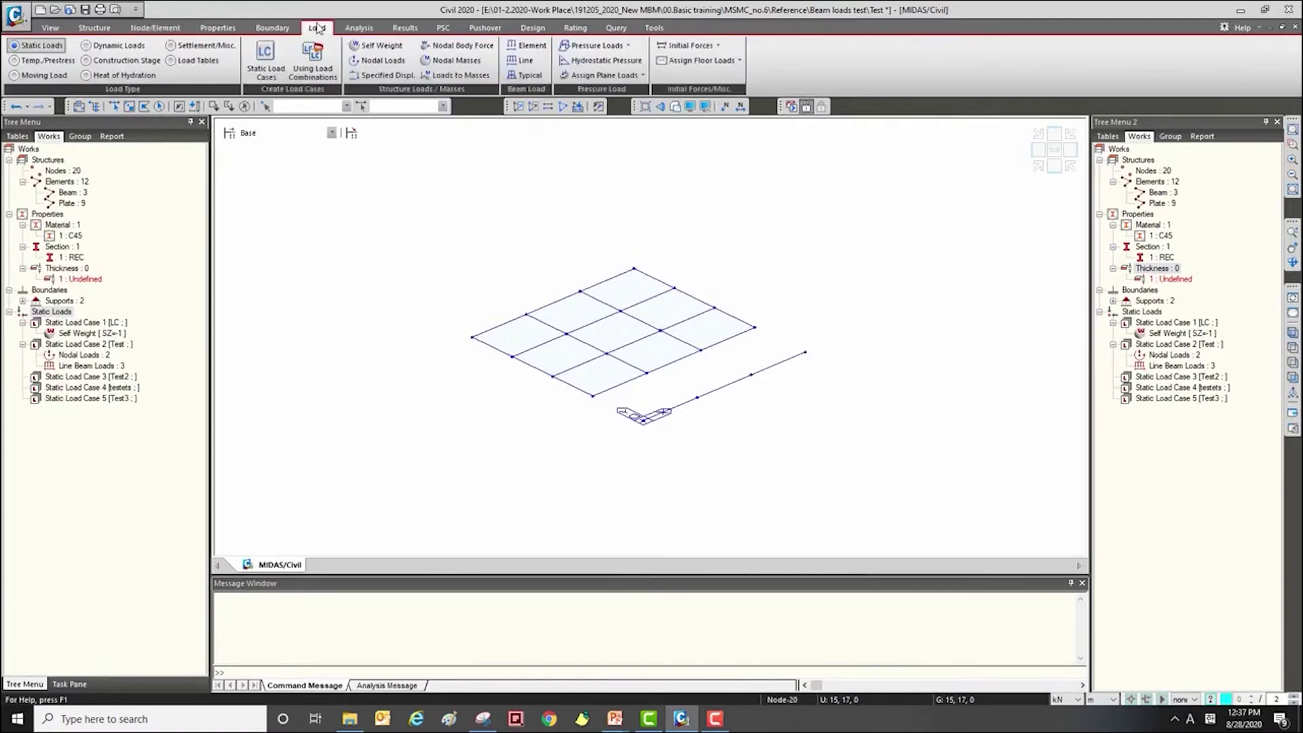
left_click(622, 45)
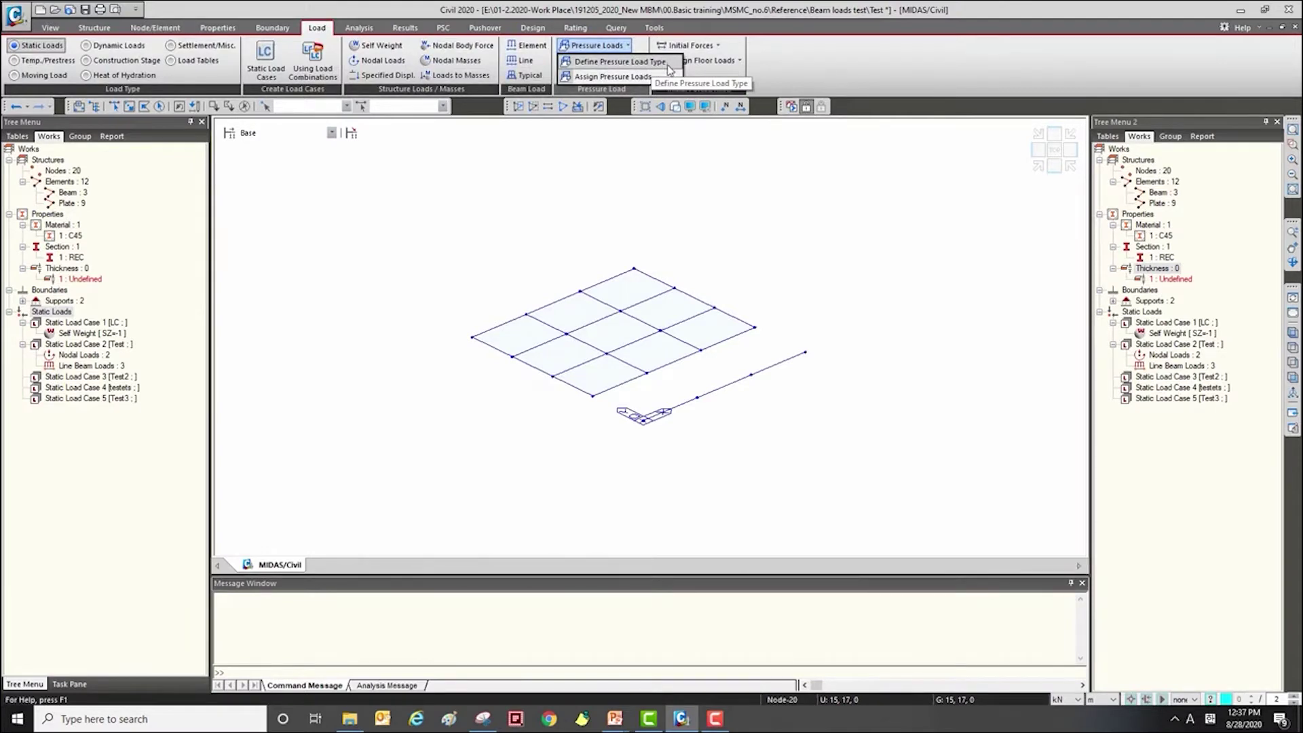
left_click(651, 77)
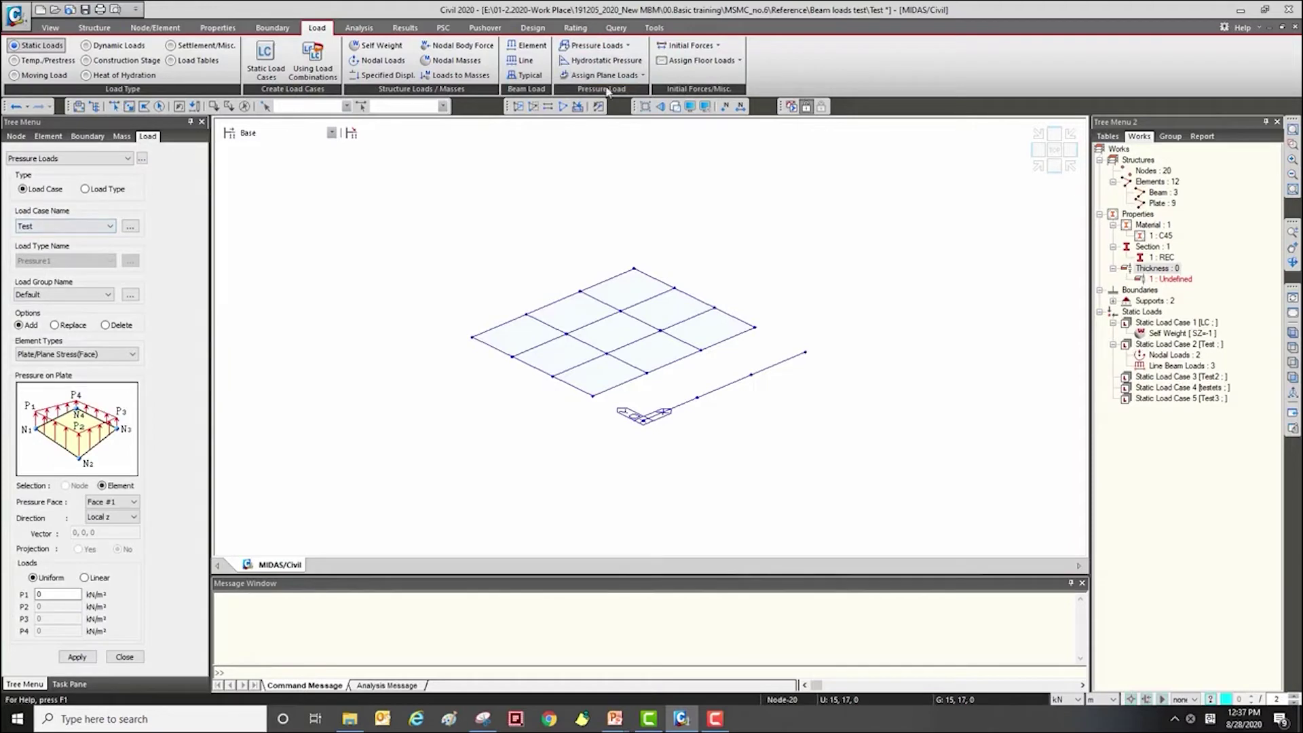
Examine the element types available for pressure loads and their load diagrams, ending on Plate/Plane Stress(Face).
left_click(593, 45)
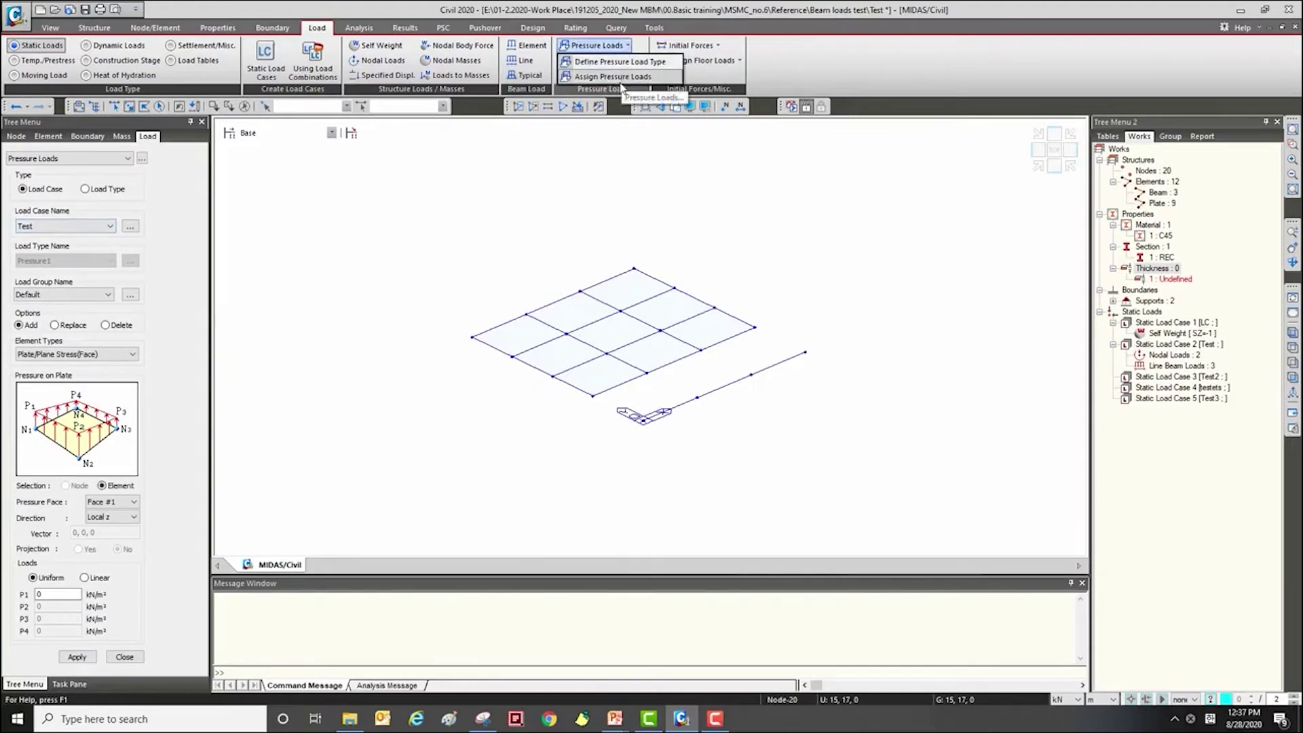
left_click(151, 297)
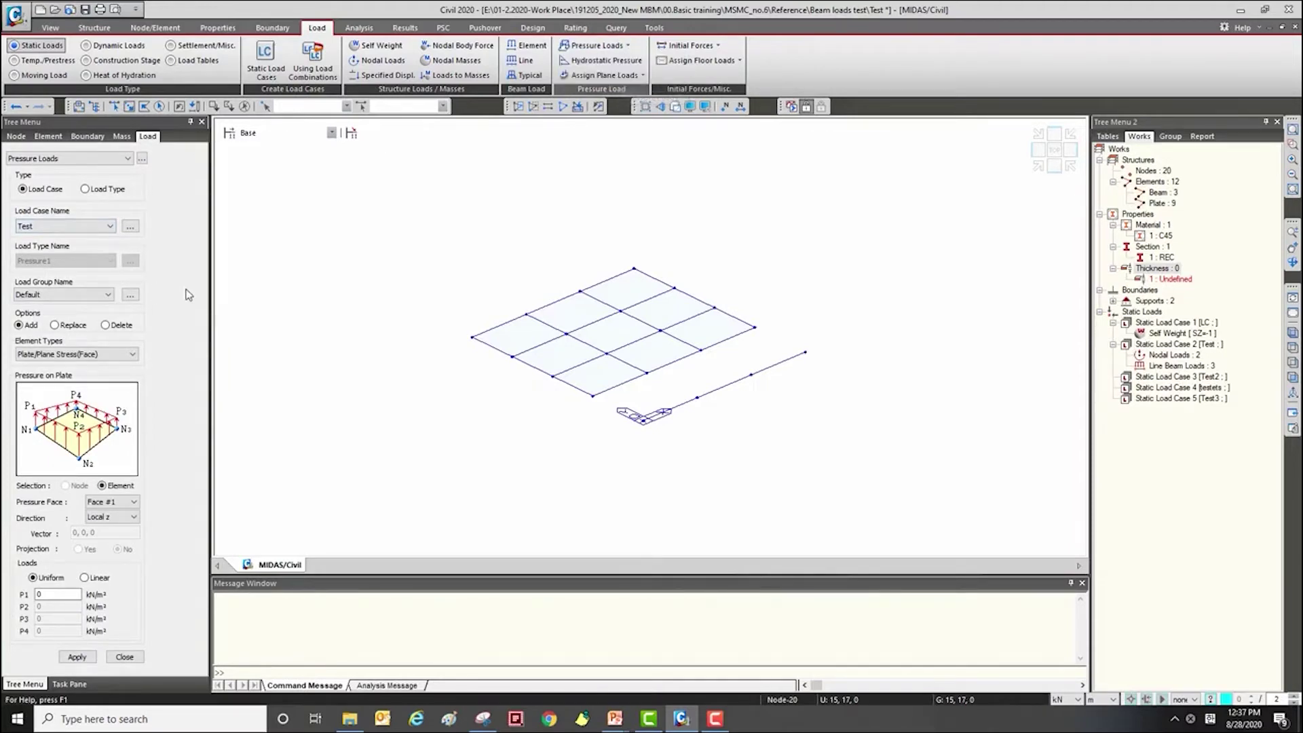
left_click(131, 360)
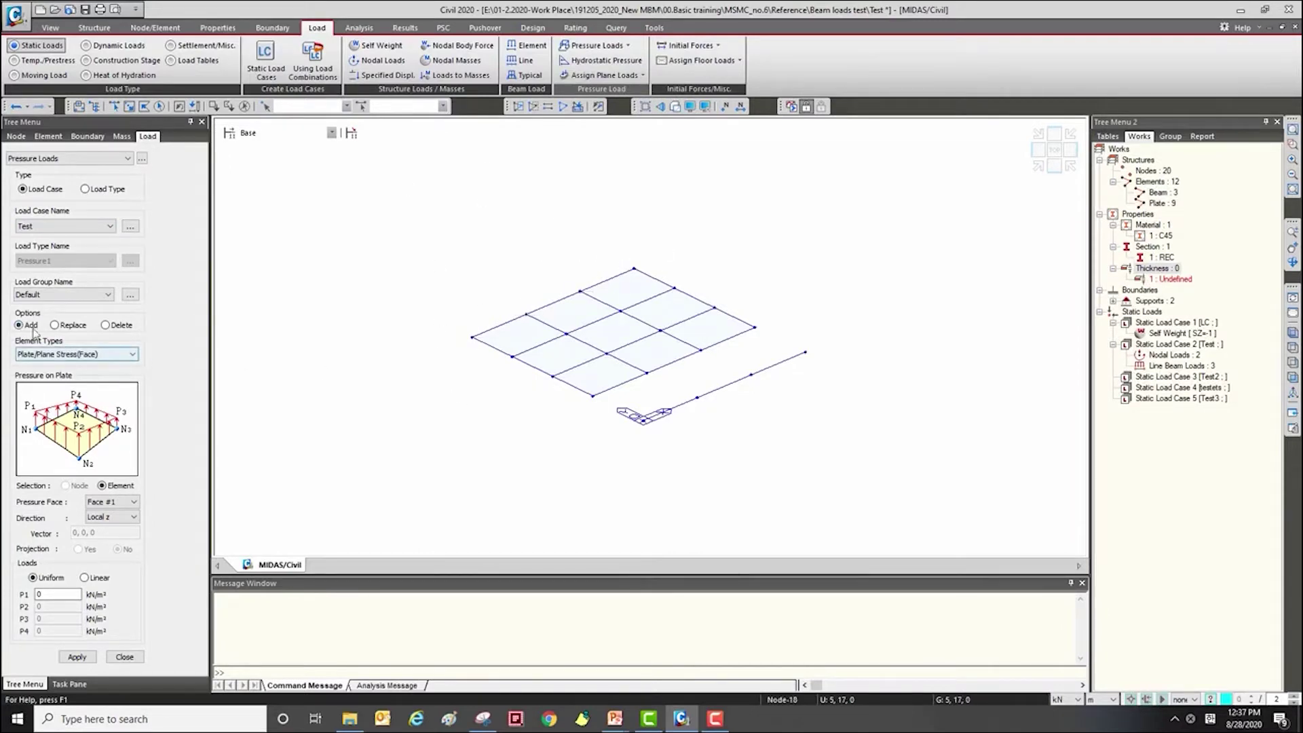
left_click(126, 362)
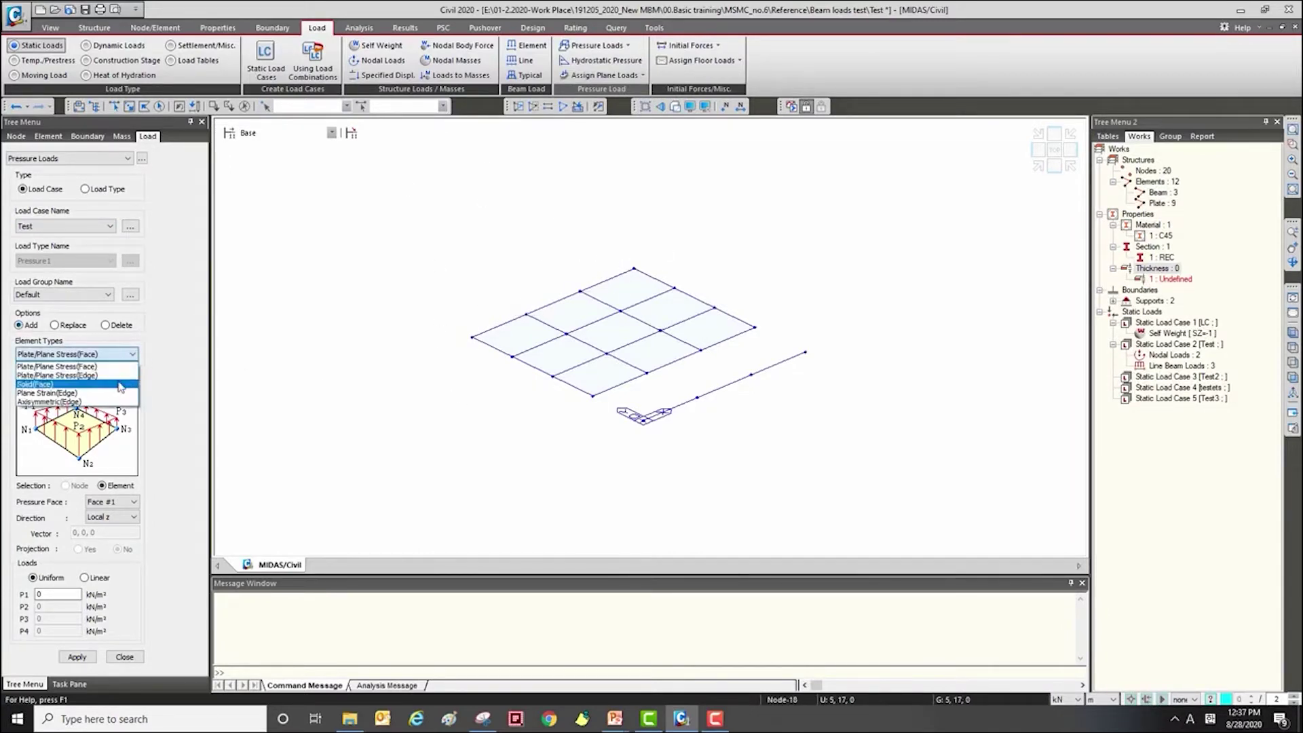
left_click(133, 375)
key("Up")
key("Down")
key("Down")
key("Down")
key("Up")
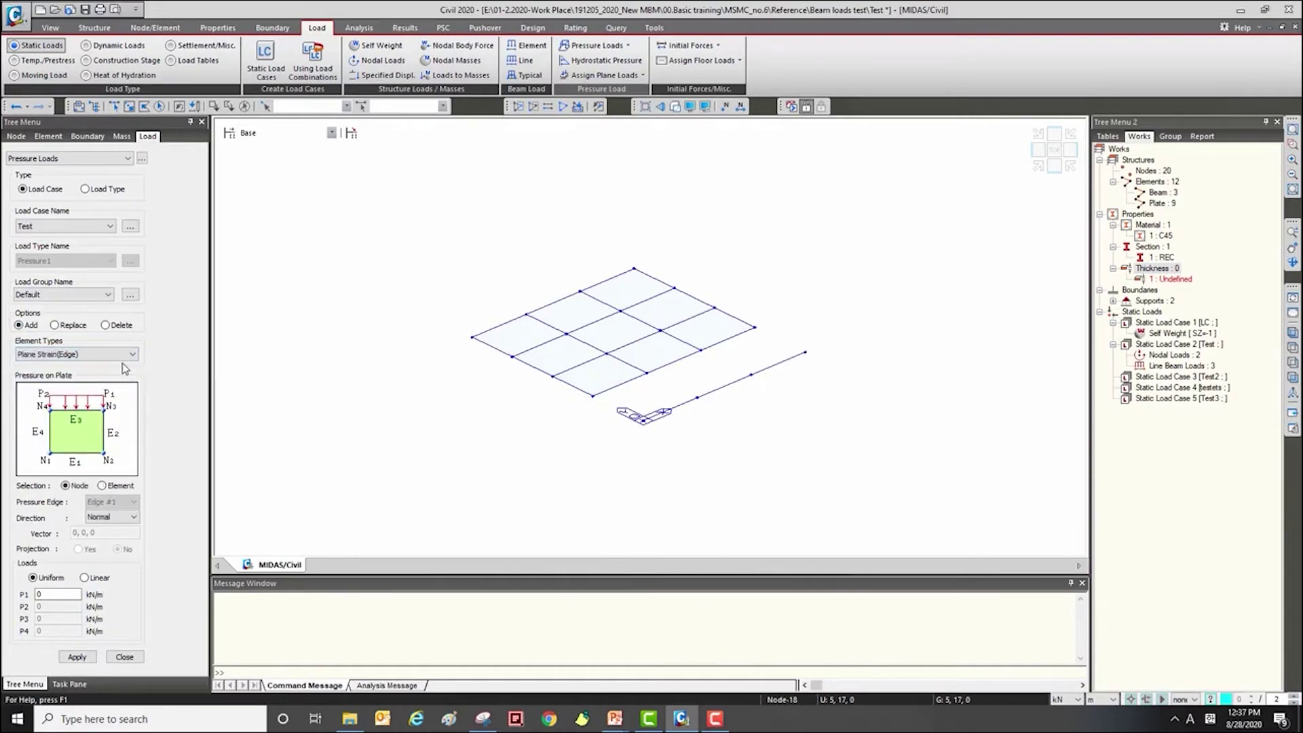
key("Up")
key("Up")
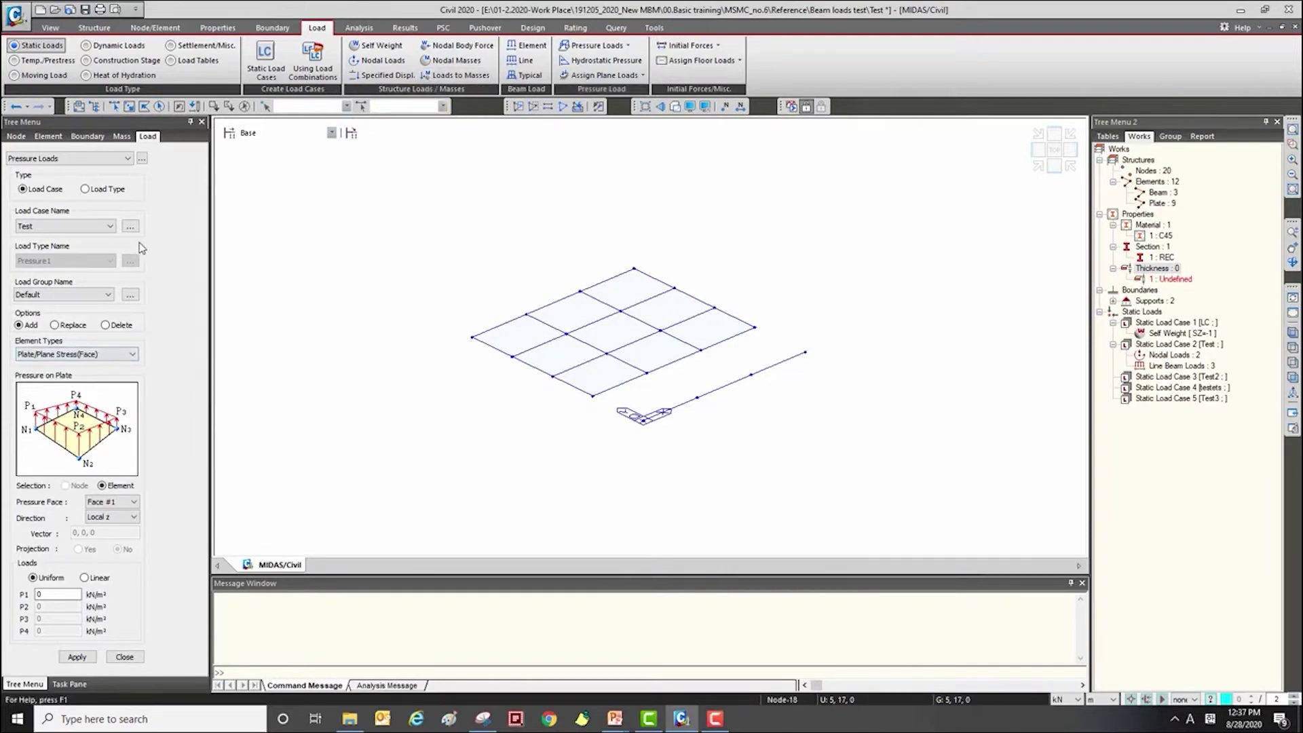
Set the pressure load case to Test2 with the element type Plate/Plane Stress(Face).
left_click(84, 225)
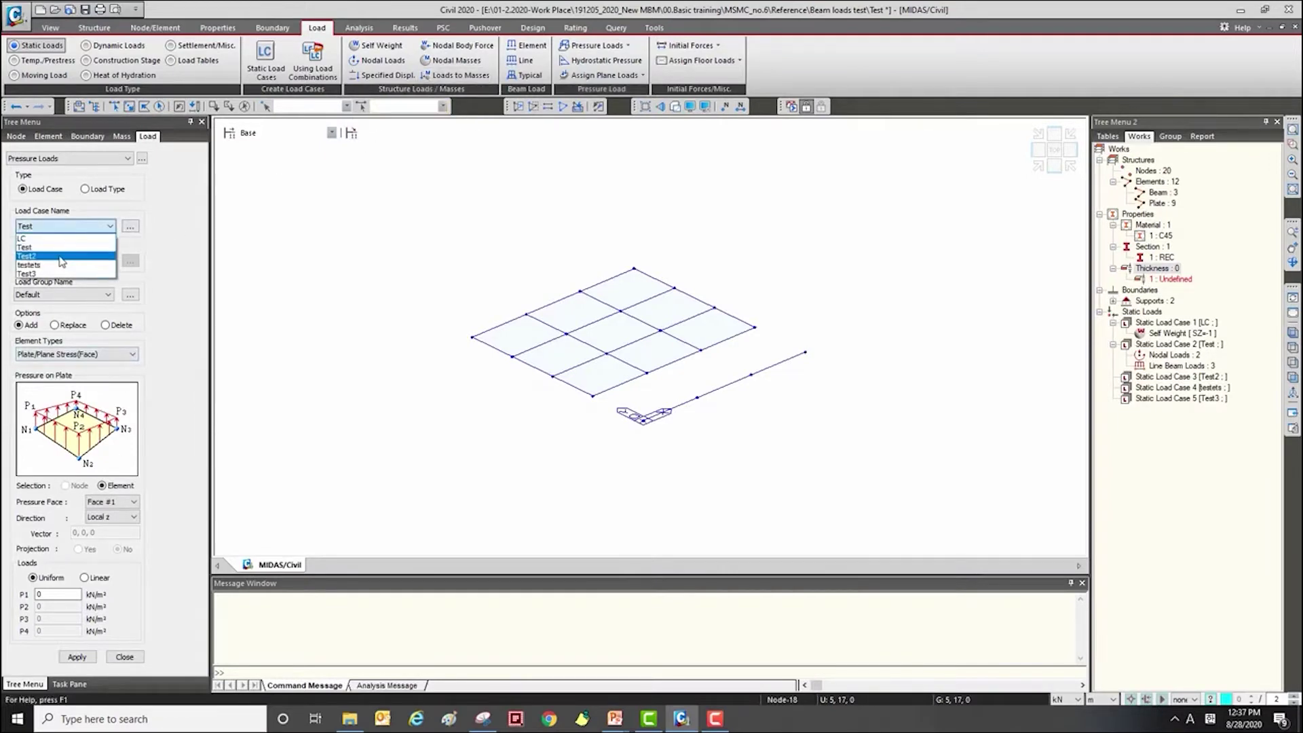
left_click(58, 257)
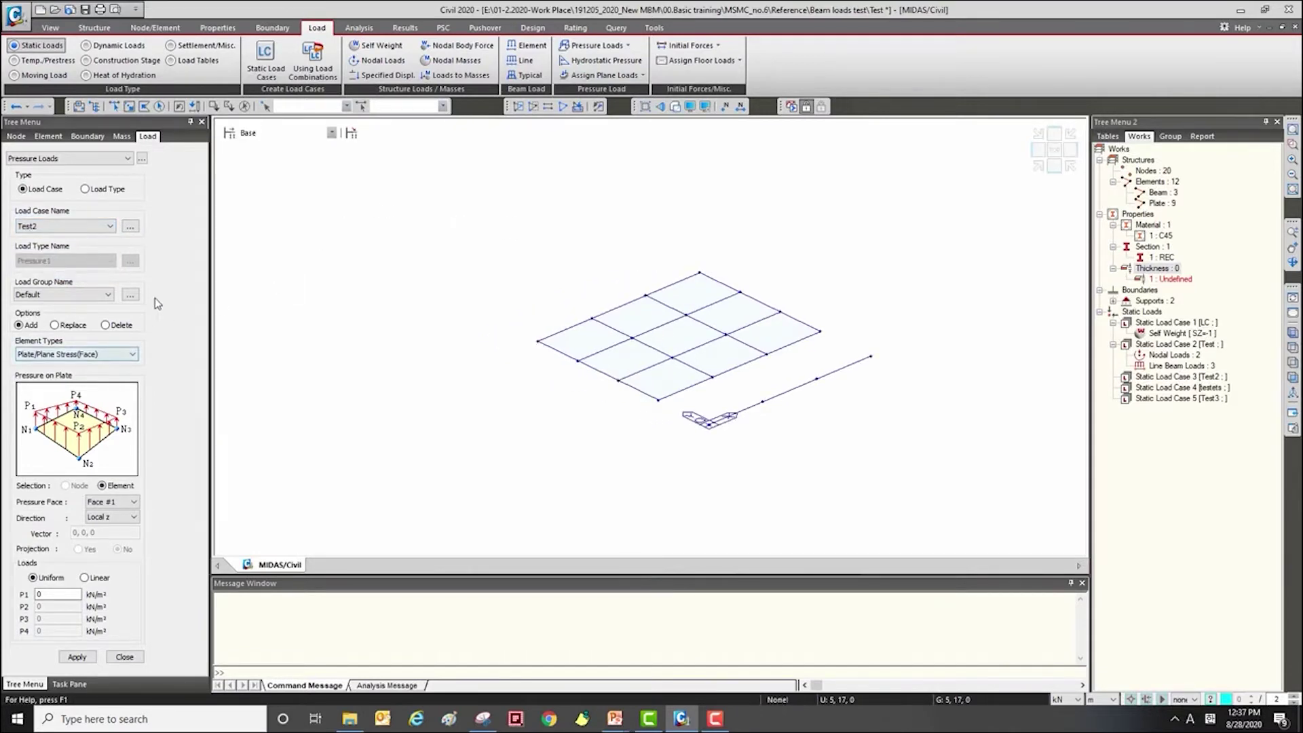
left_click(86, 357)
left_click(77, 367)
Apply a uniform local z face pressure of -5 kN/m² to plate elements 13 and 14 and close the load settings.
left_click(68, 594)
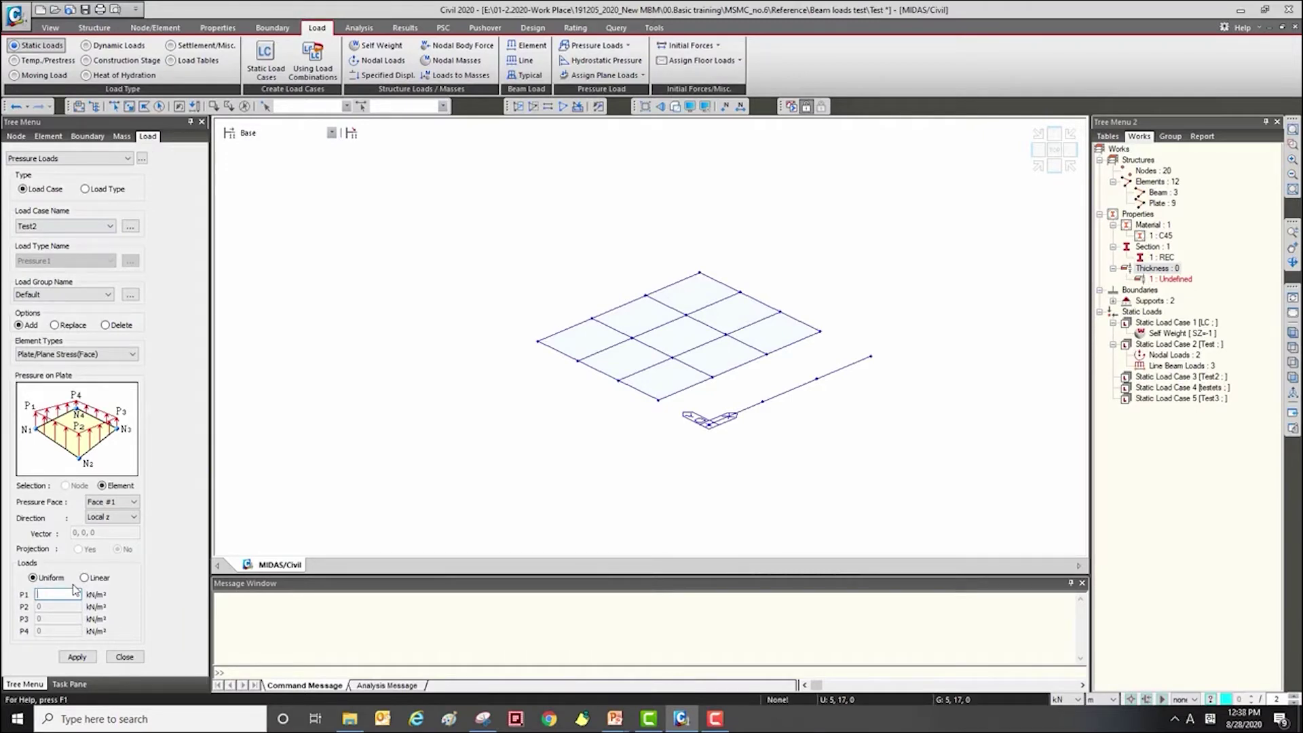
left_click(129, 106)
left_click(583, 340)
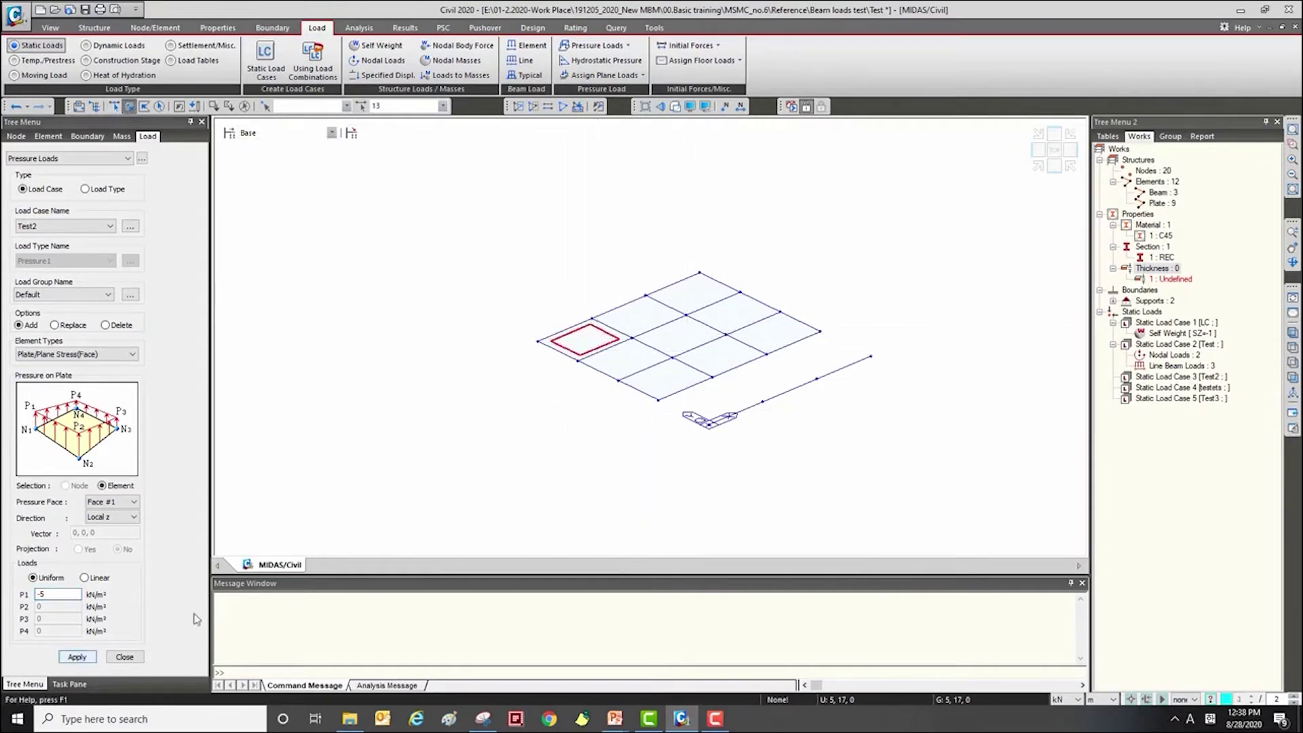
left_click(638, 318)
left_click(77, 657)
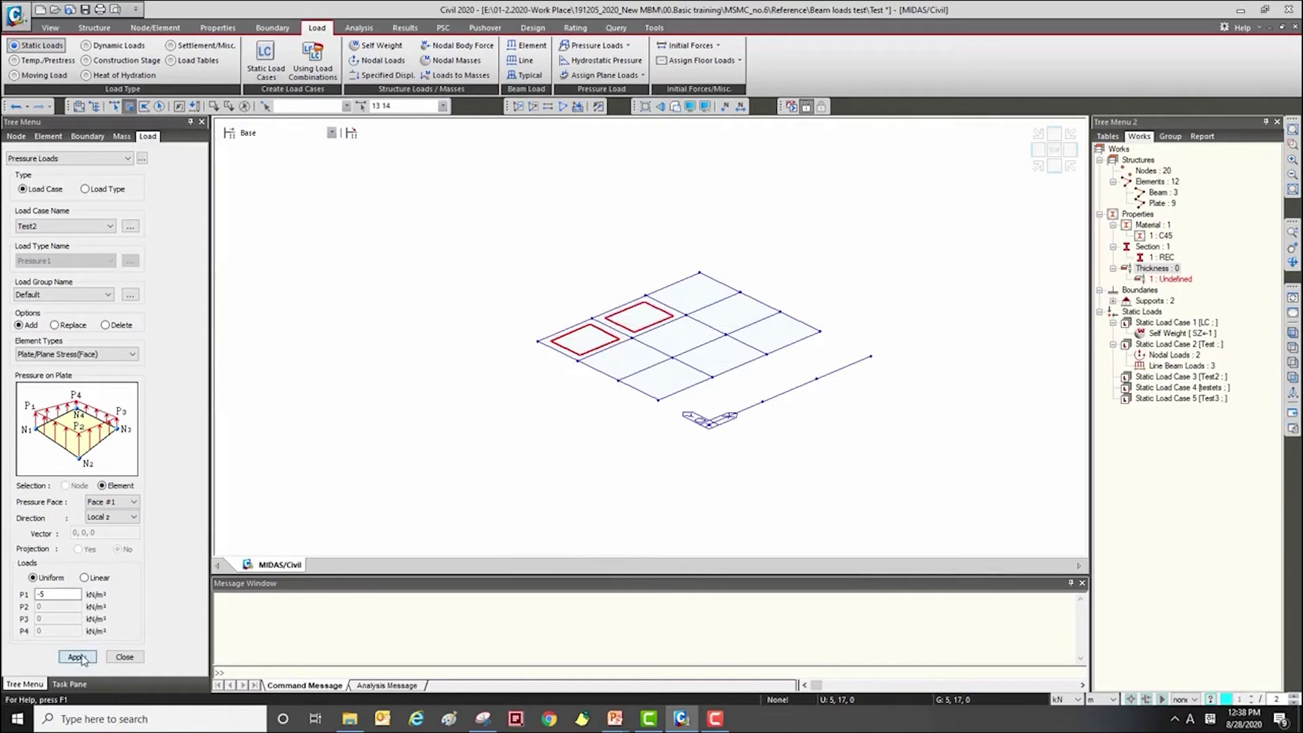
left_click(124, 657)
mouse_move(587, 342)
middle_mouse_down("ctrl")
mouse_move(564, 329)
mouse_move(570, 343)
mouse_move(604, 337)
mouse_move(569, 355)
middle_mouse_up("ctrl")
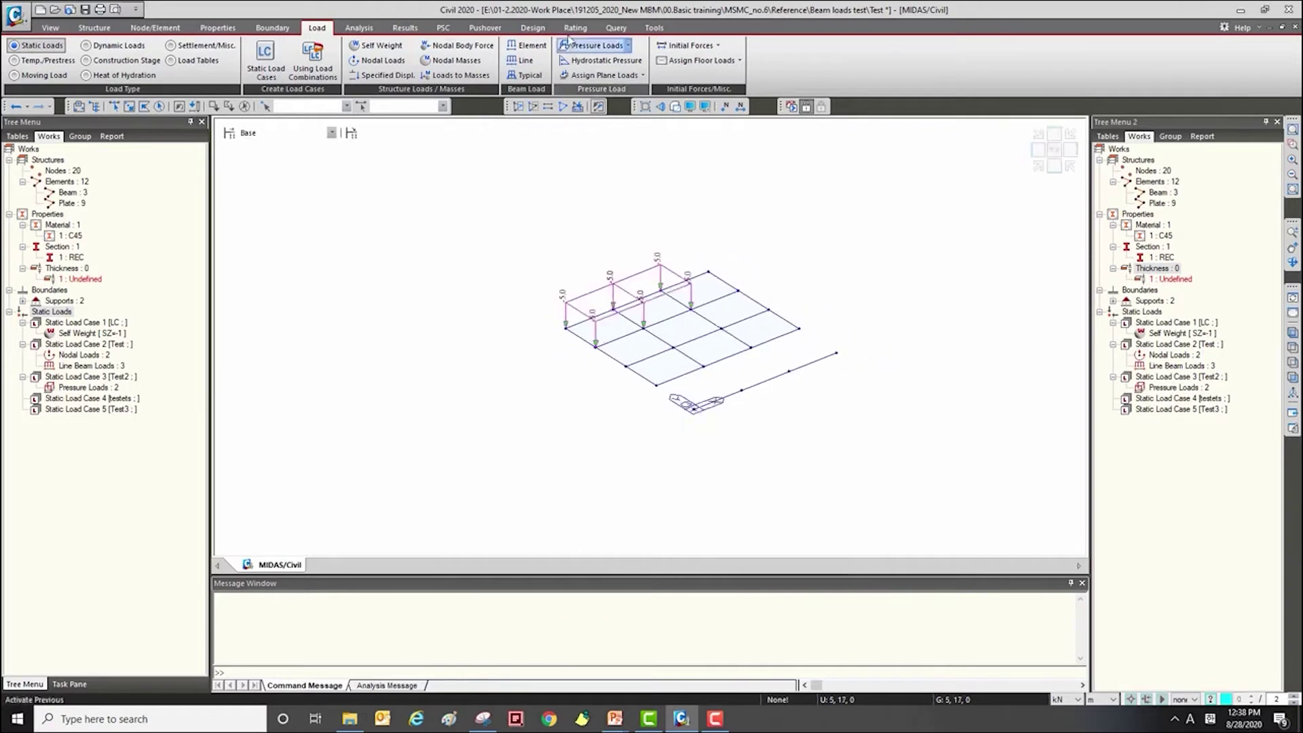
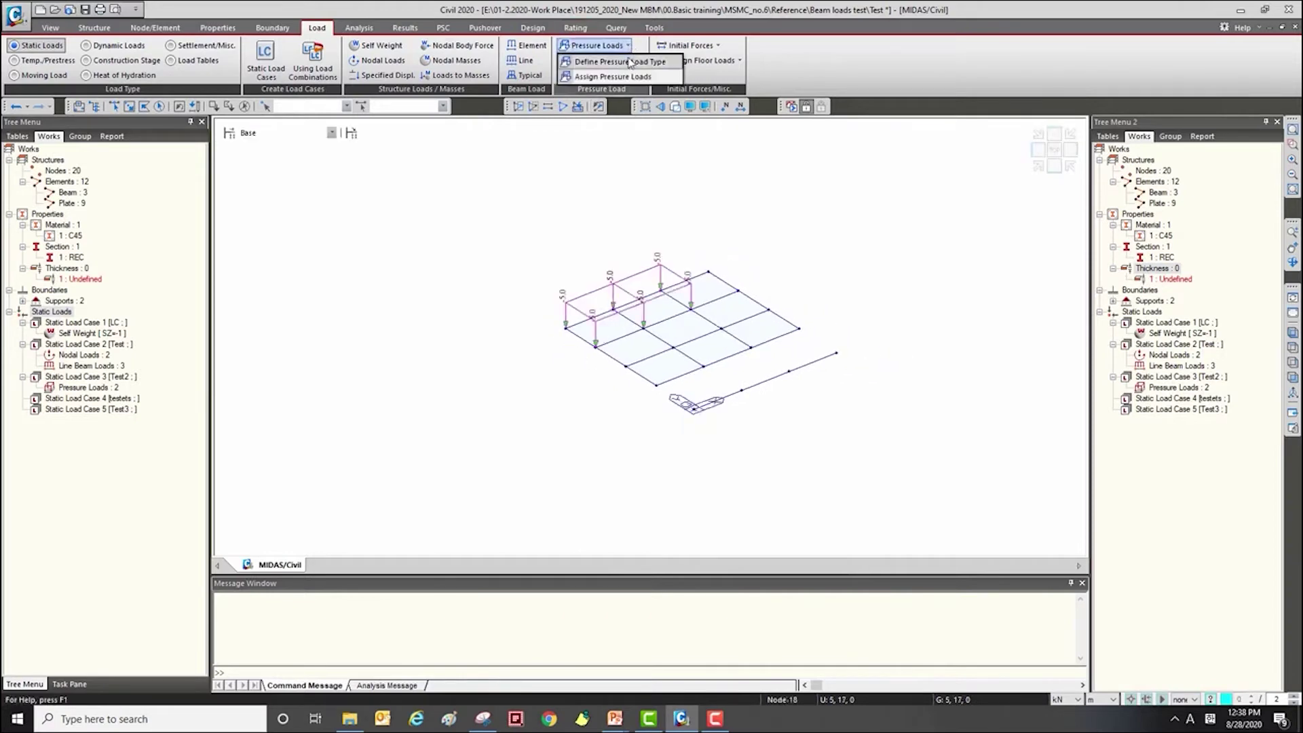
Open the pressure load type definitions and delete the existing Pressure1 entry.
left_click(636, 63)
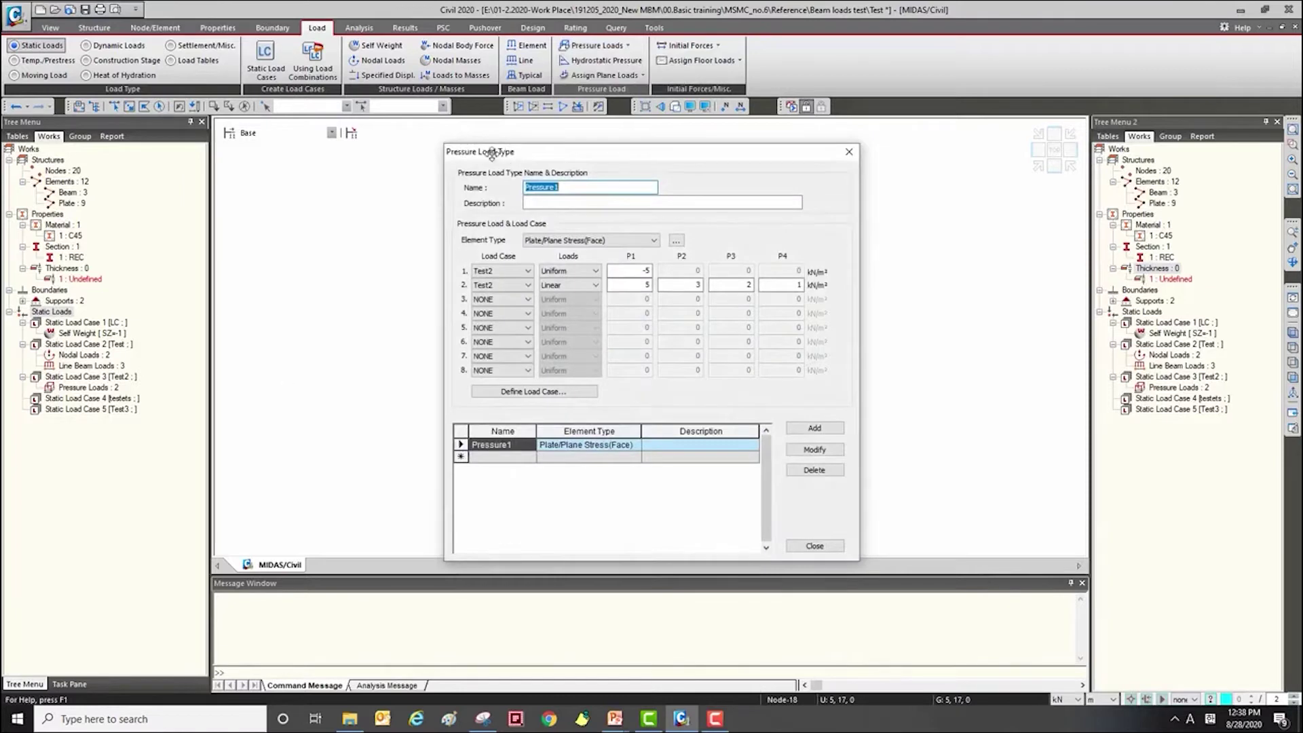
left_click_drag(507, 155, 129, 118)
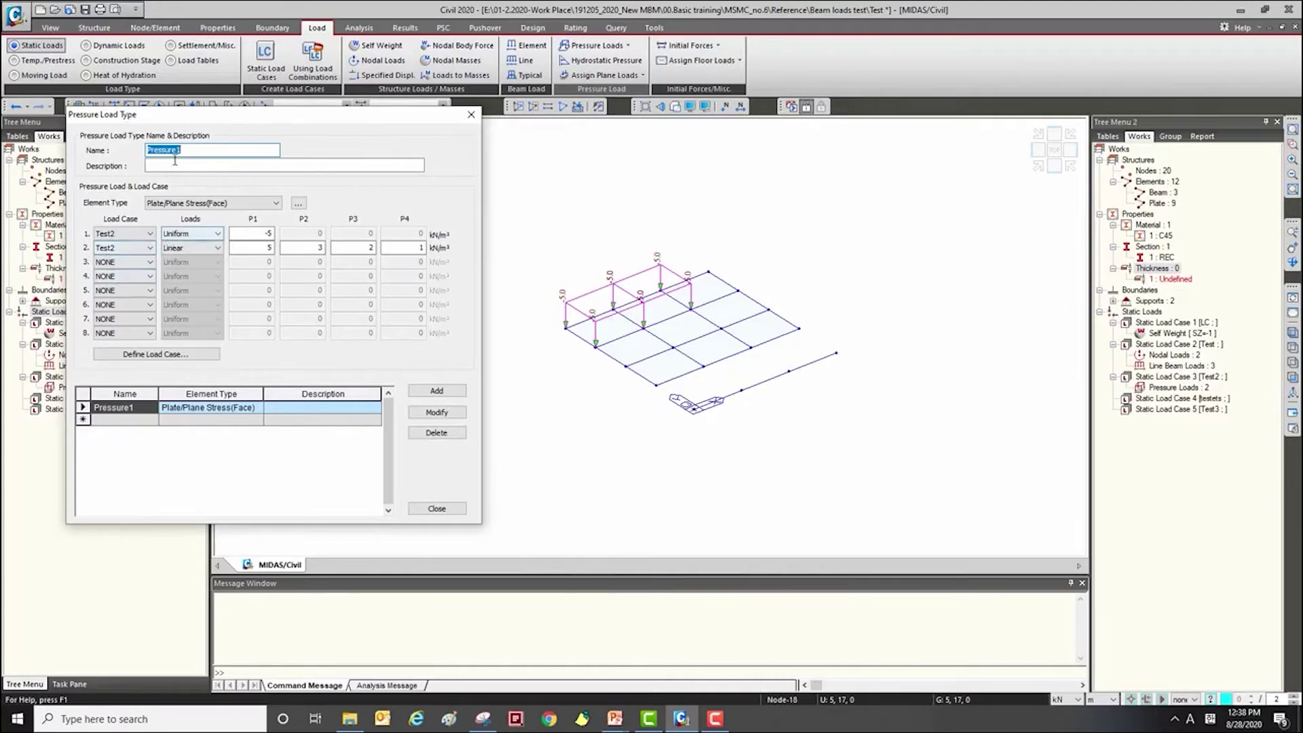
left_click(153, 419)
left_click(186, 407)
left_click(436, 432)
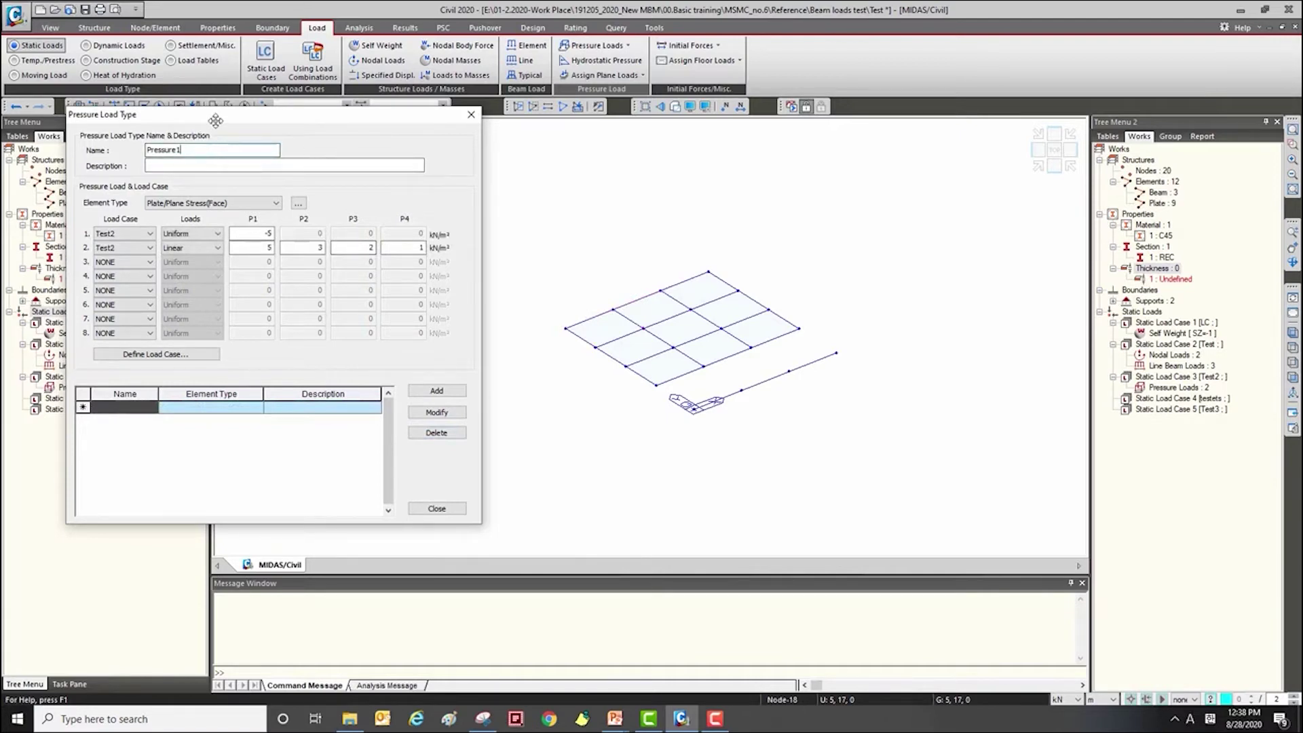
left_click_drag(187, 123, 226, 124)
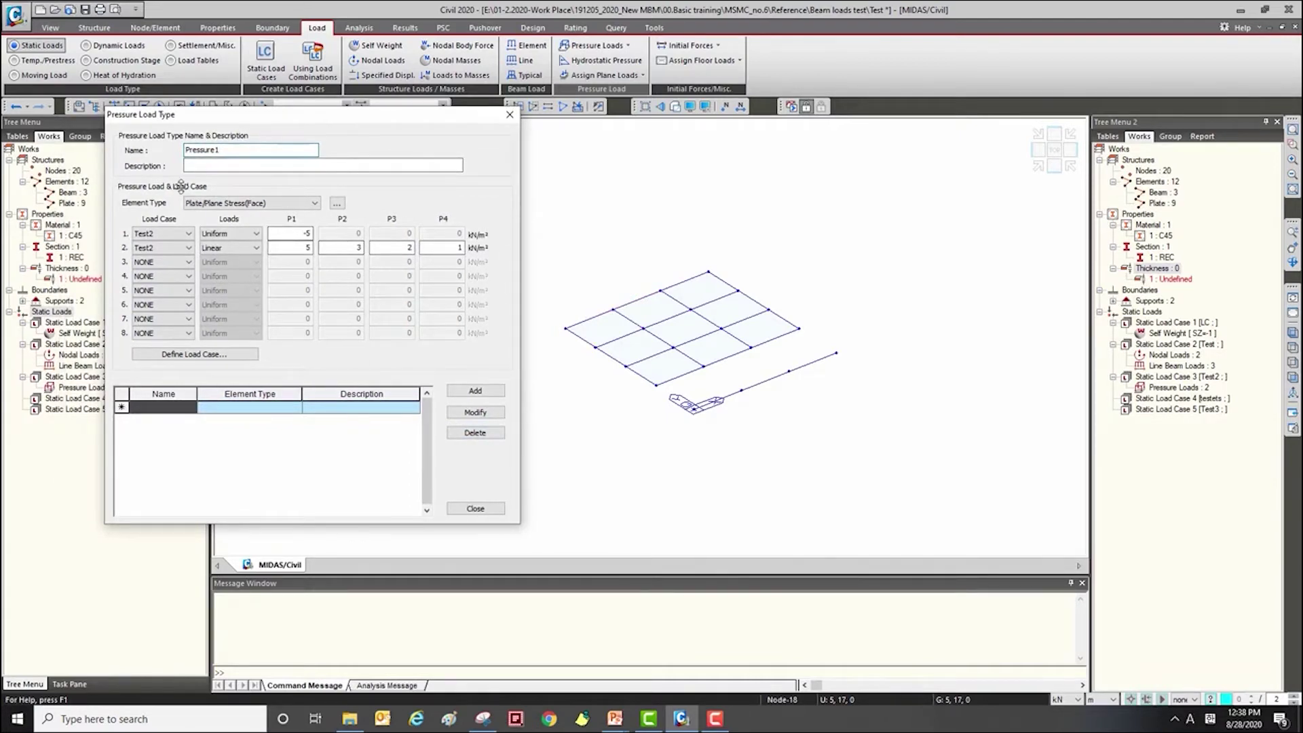
Assign the load case testets to the first two load rows of Pressure1, leaving the third row at NONE.
left_click(154, 236)
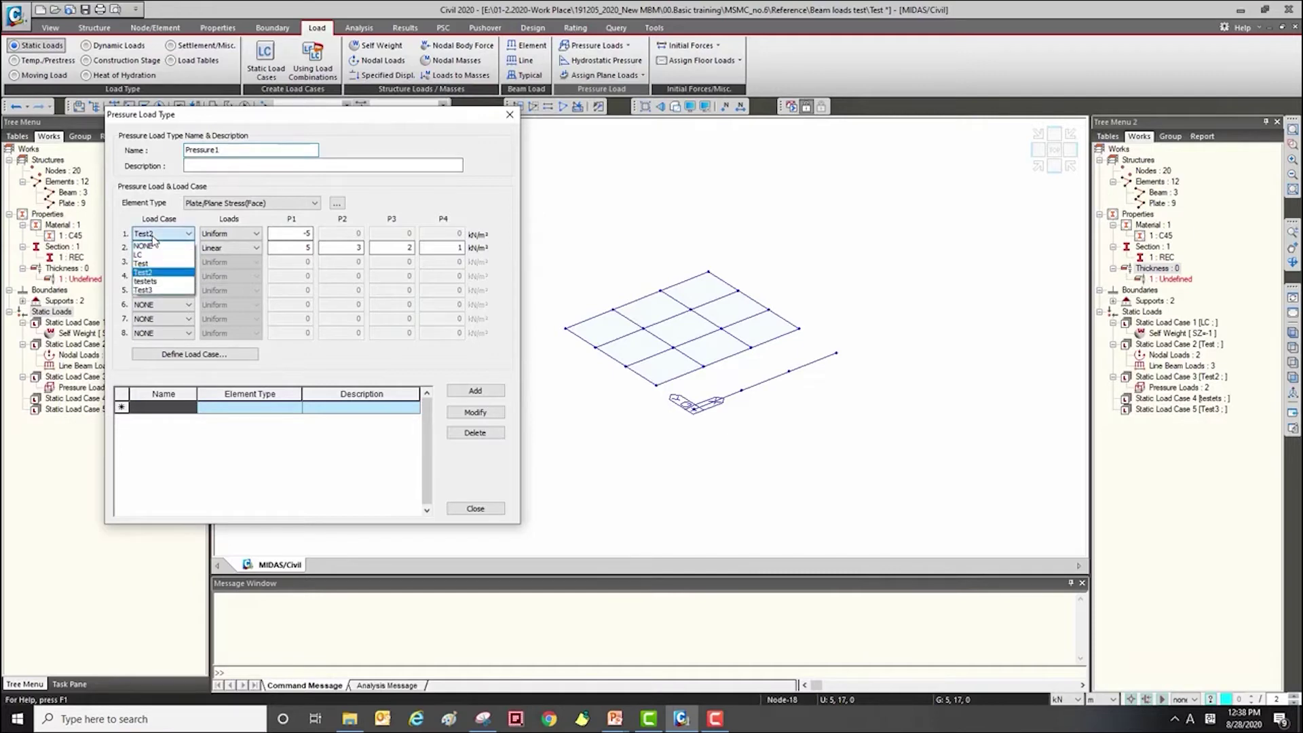
left_click(169, 281)
left_click(170, 247)
left_click(169, 295)
left_click(163, 262)
left_click(163, 309)
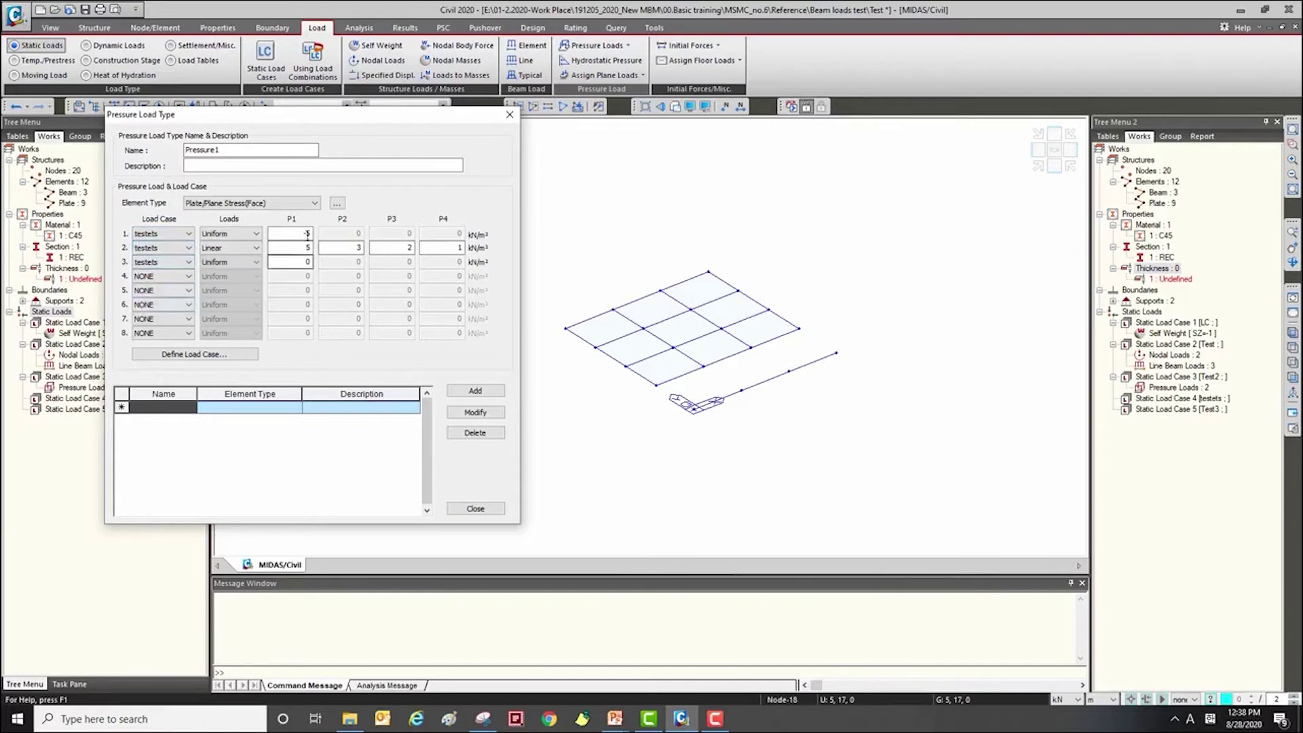
double_click(307, 234)
left_click(188, 262)
left_click(156, 270)
Add the Pressure1 load type with a Uniform load of -5 and a Linear load of 5, 3, 2, 1 kN/m².
left_click(243, 234)
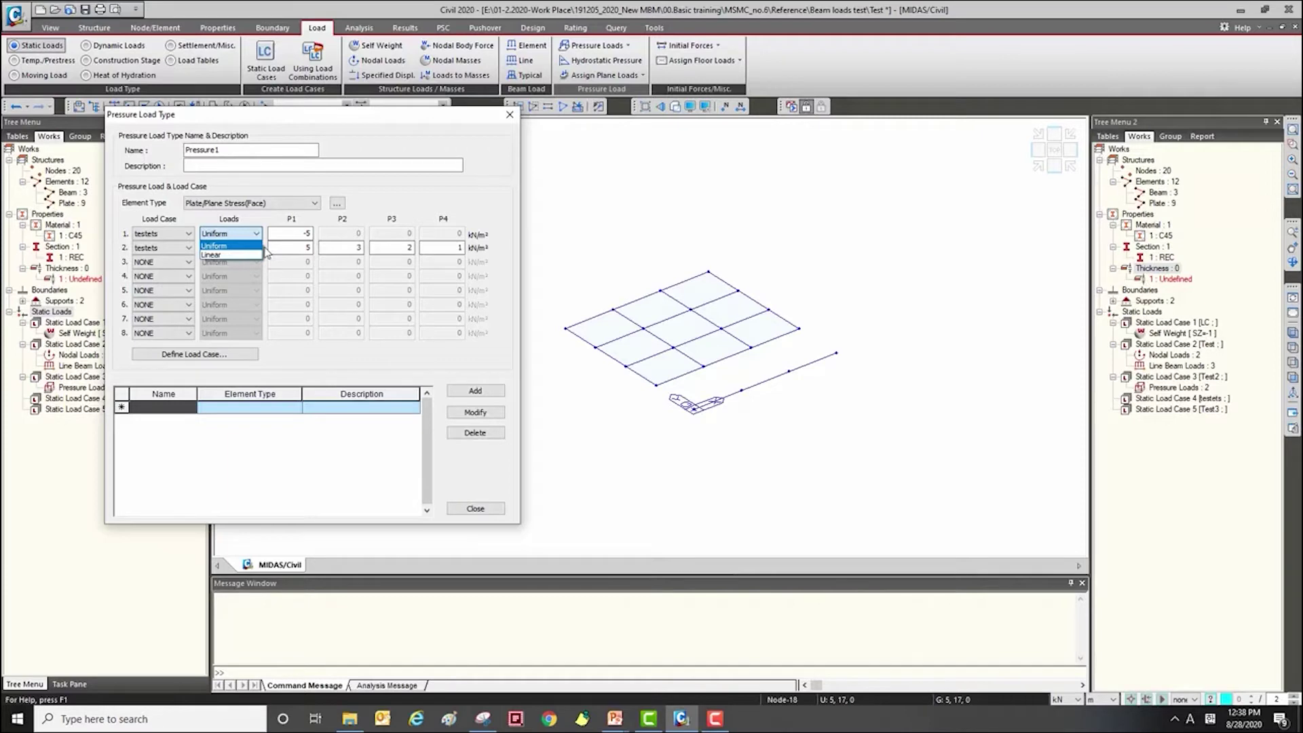
left_click(224, 246)
left_click(282, 235)
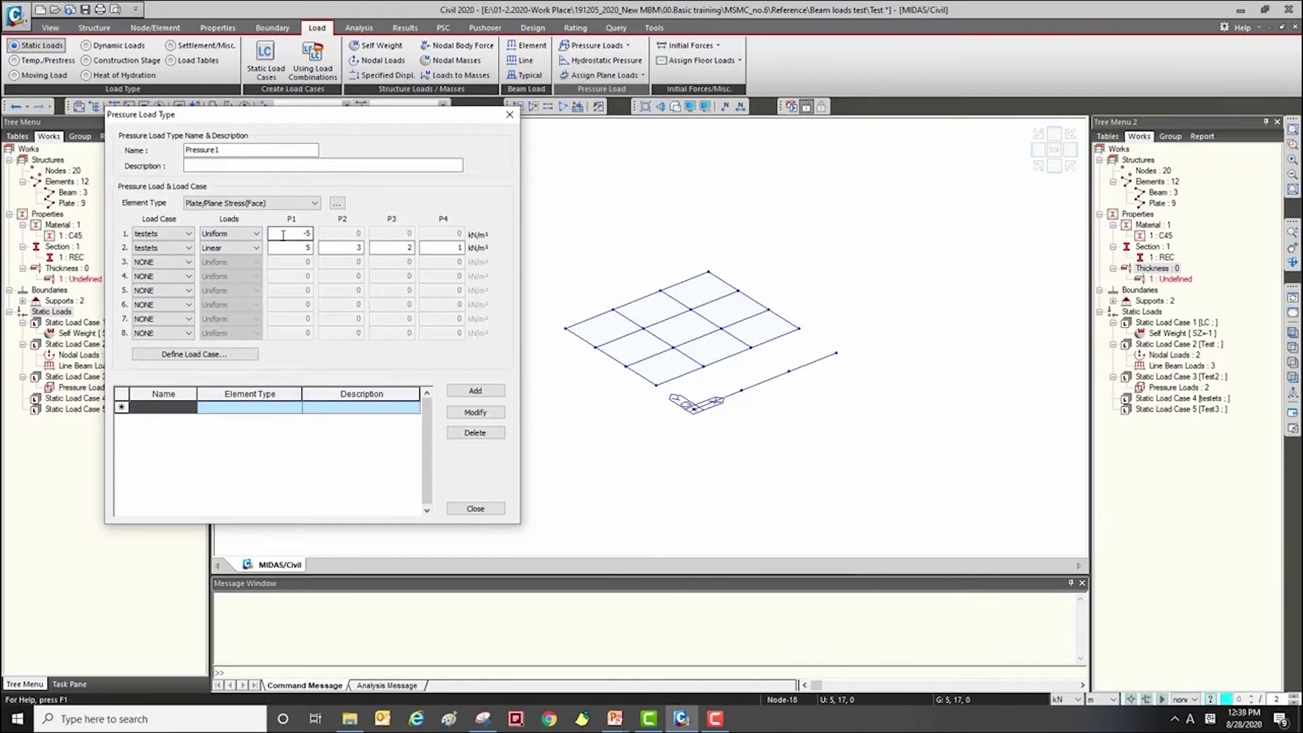
left_click(221, 249)
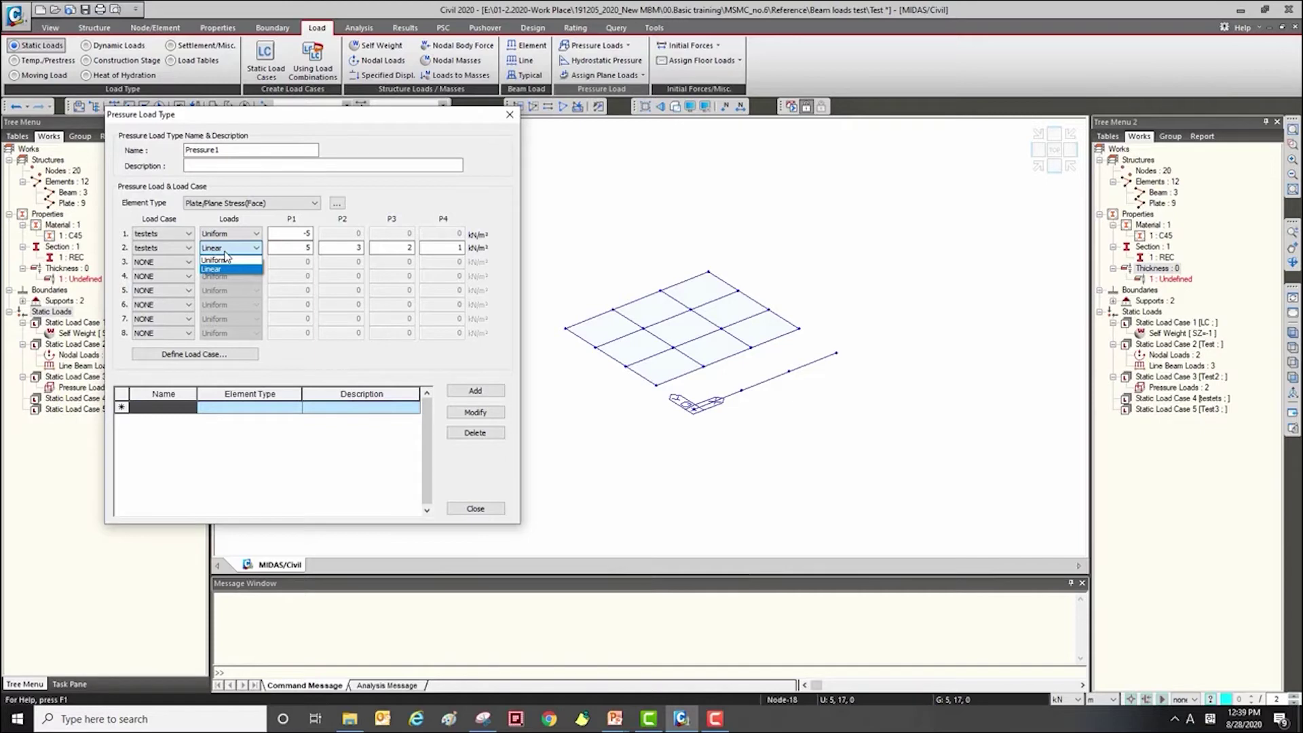
left_click(217, 268)
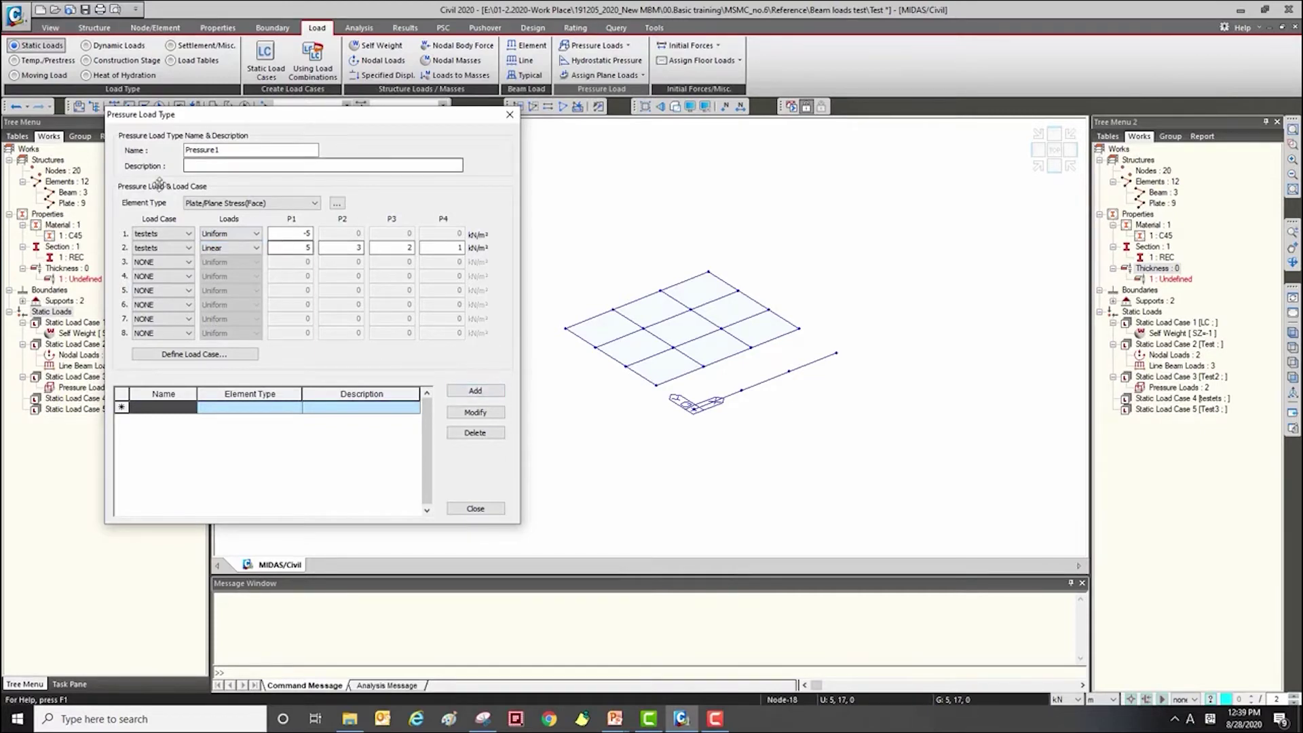
left_click(475, 391)
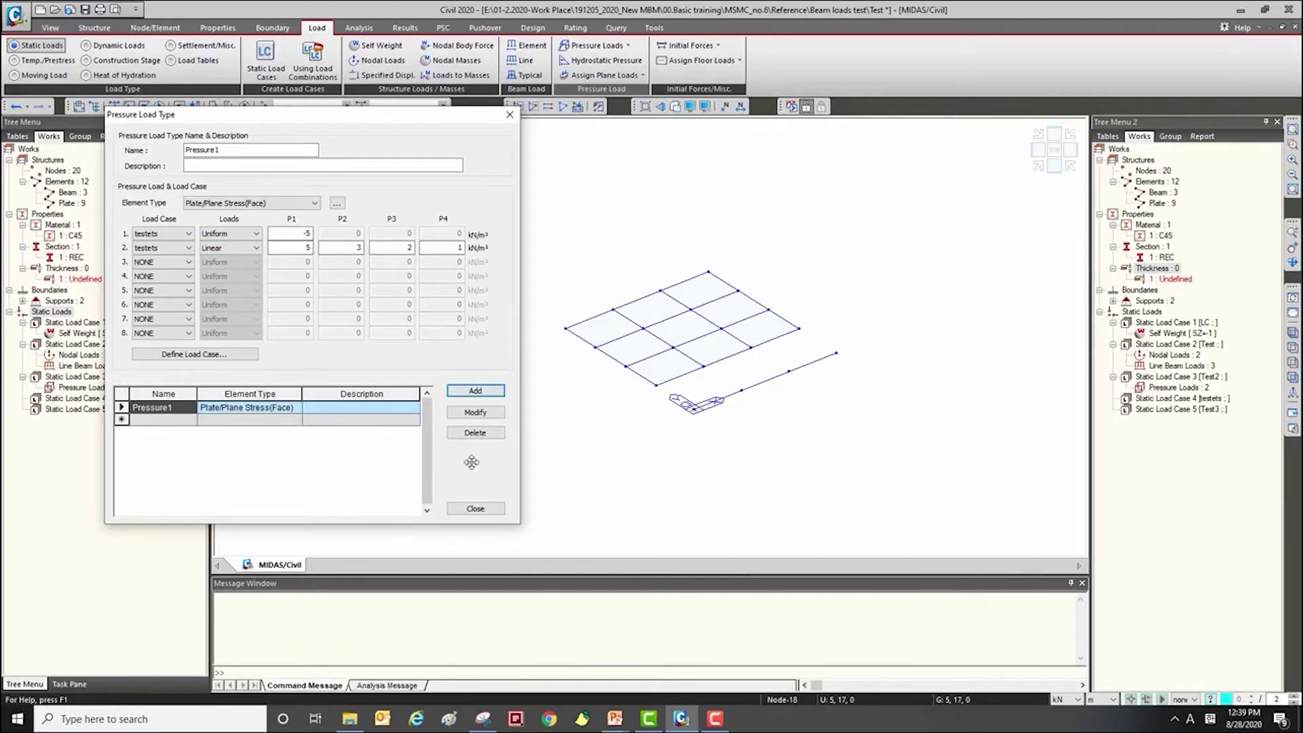
left_click(473, 509)
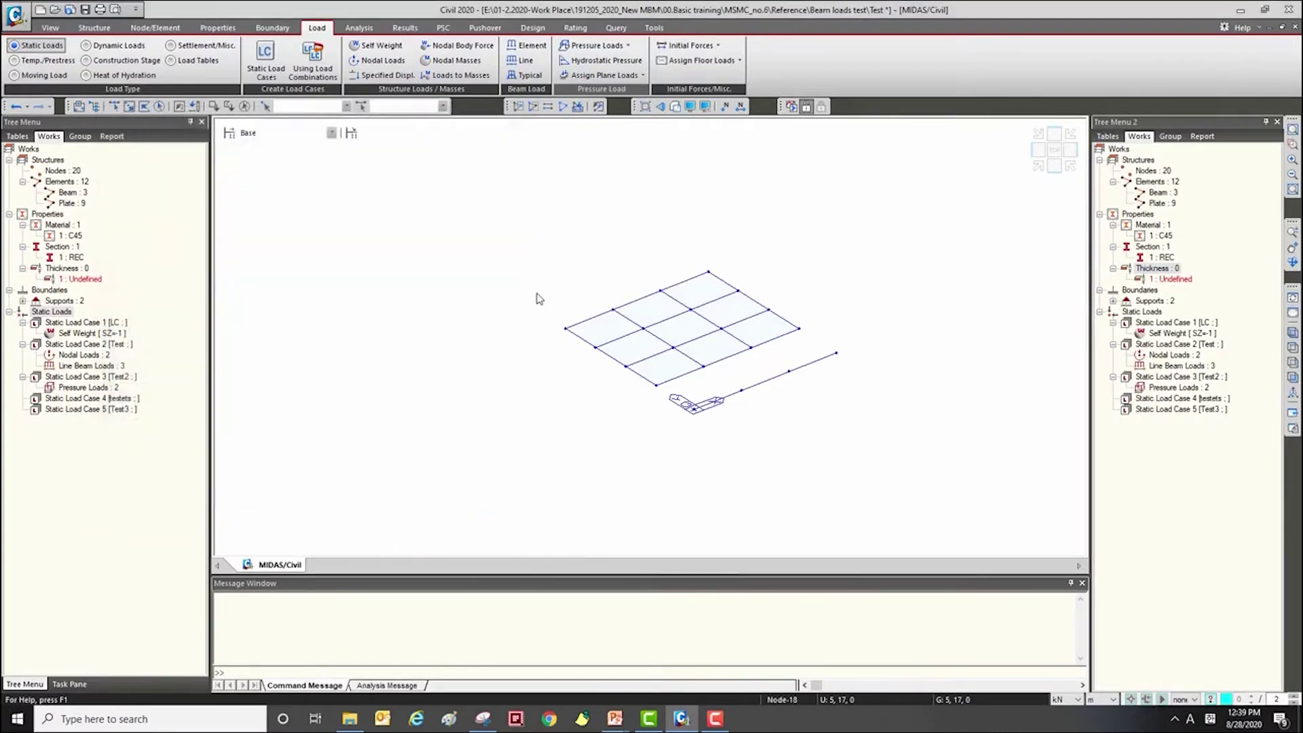
Set up Assign Pressure Loads by Load Type with Pressure1 and review that load type's definition.
left_click(625, 46)
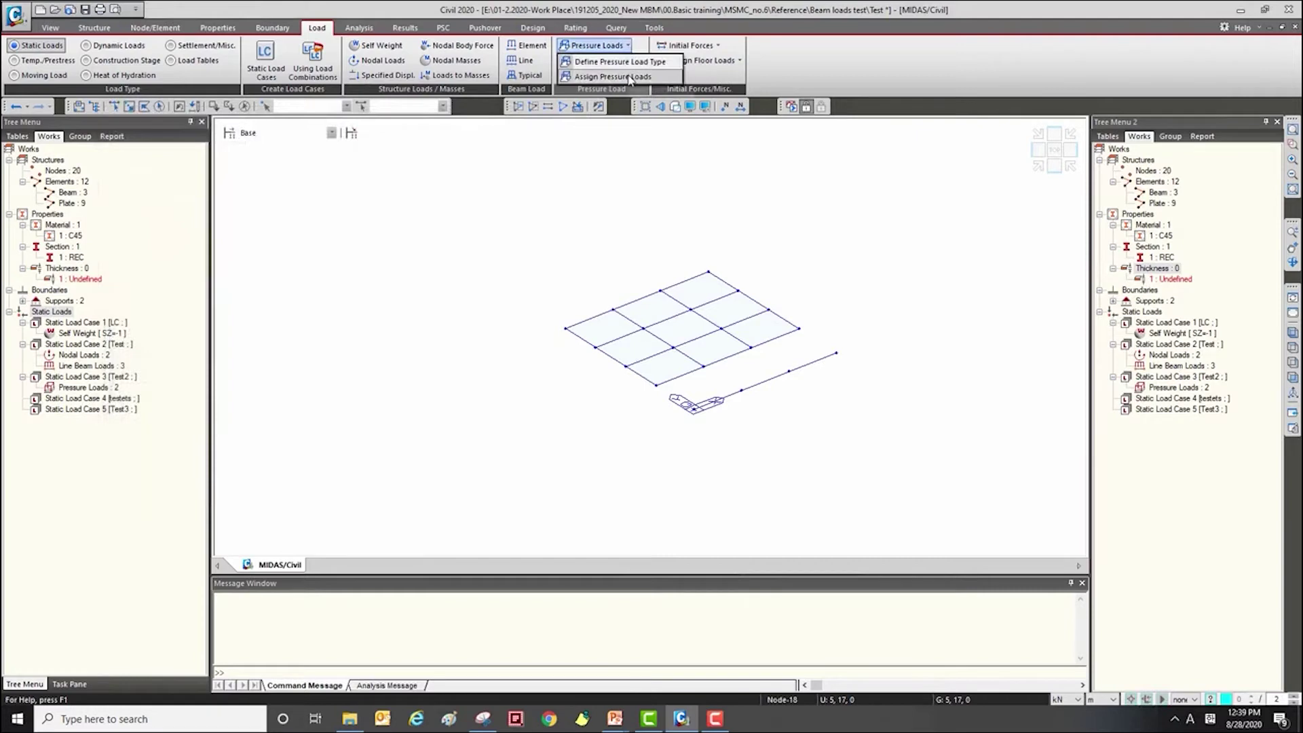
left_click(631, 76)
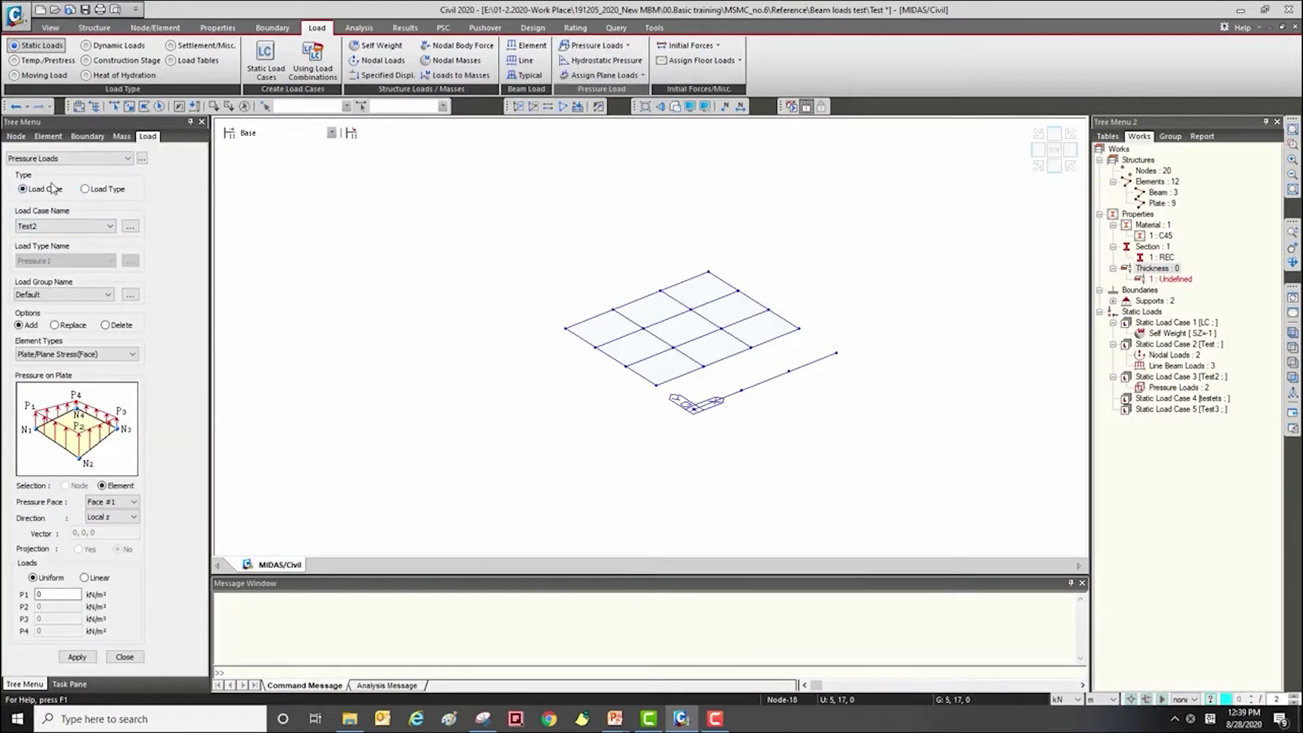
left_click(98, 192)
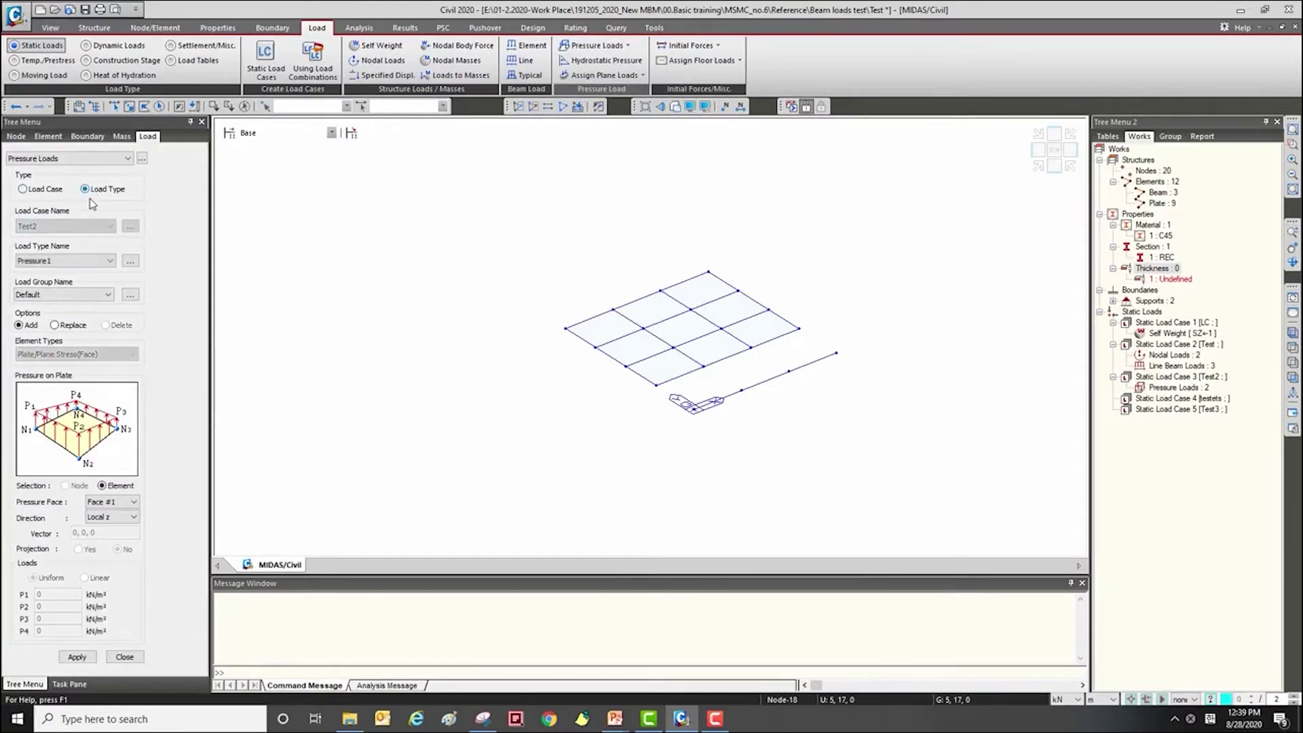
left_click(84, 261)
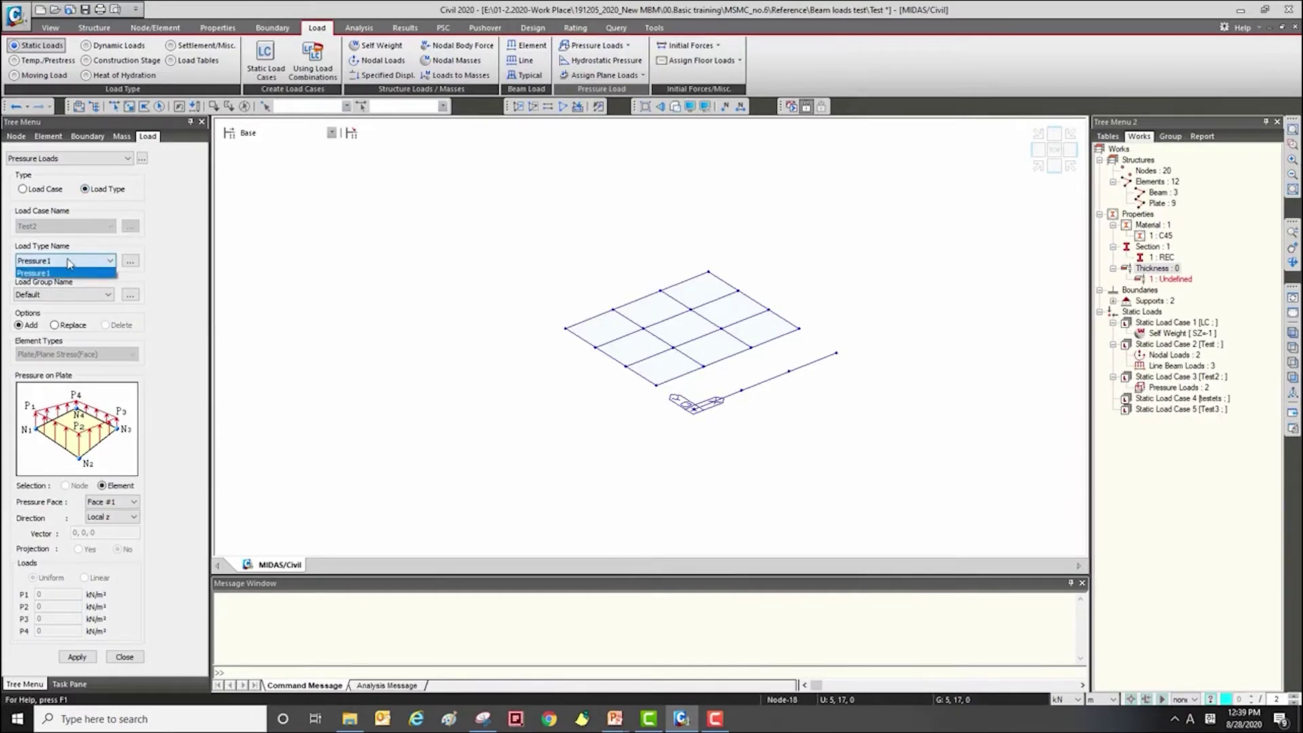
left_click(175, 275)
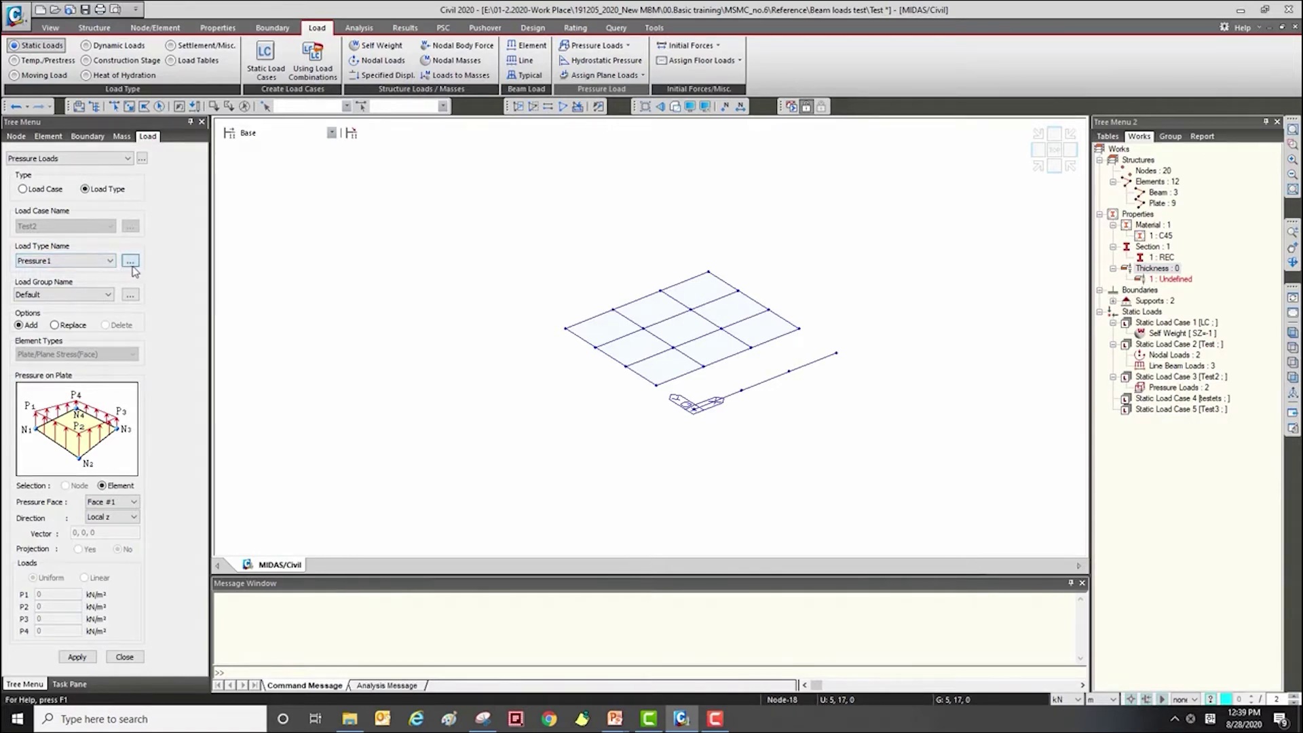
left_click(130, 264)
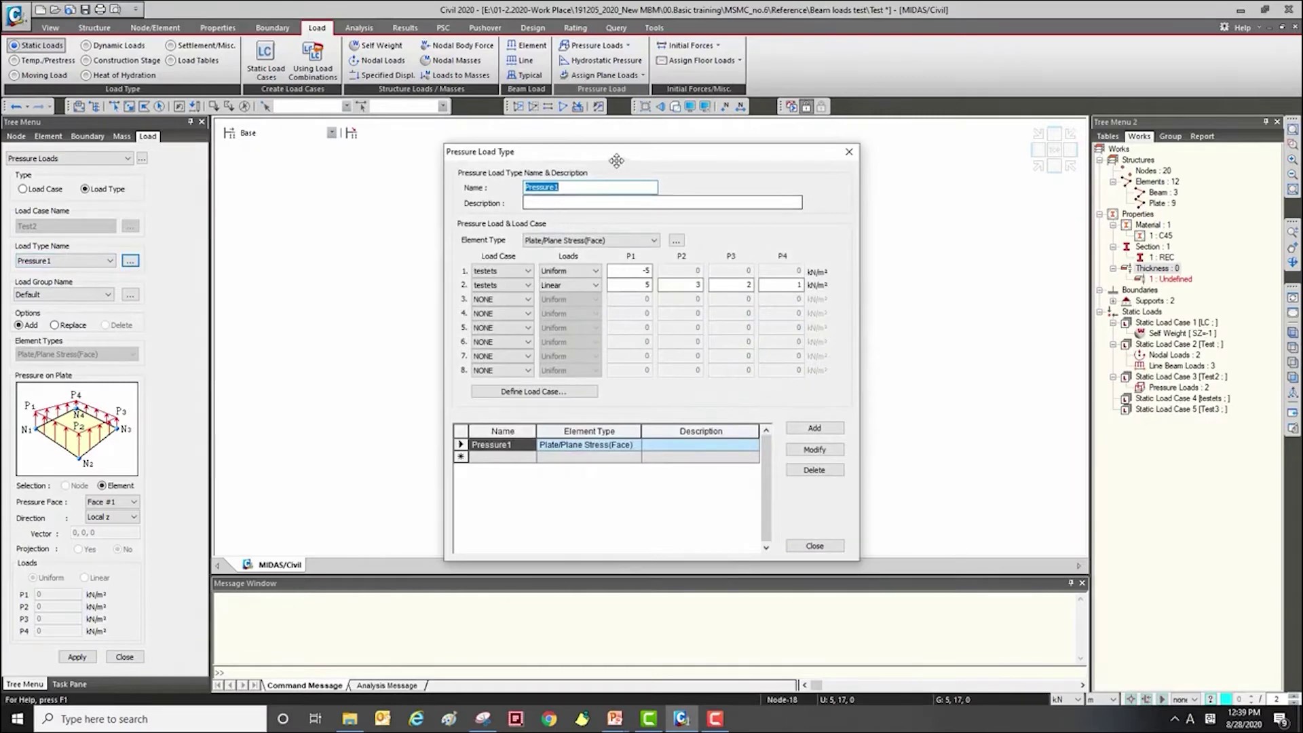
left_click_drag(616, 160, 500, 131)
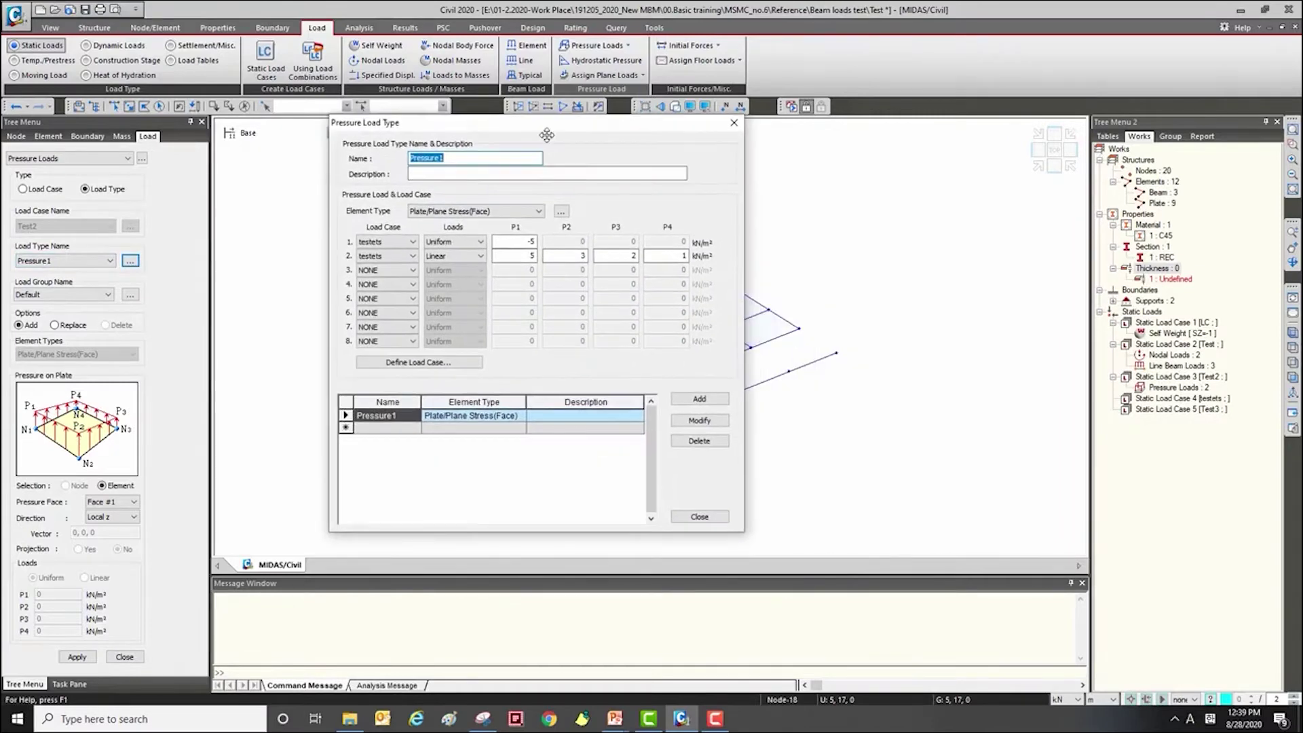
left_click(733, 123)
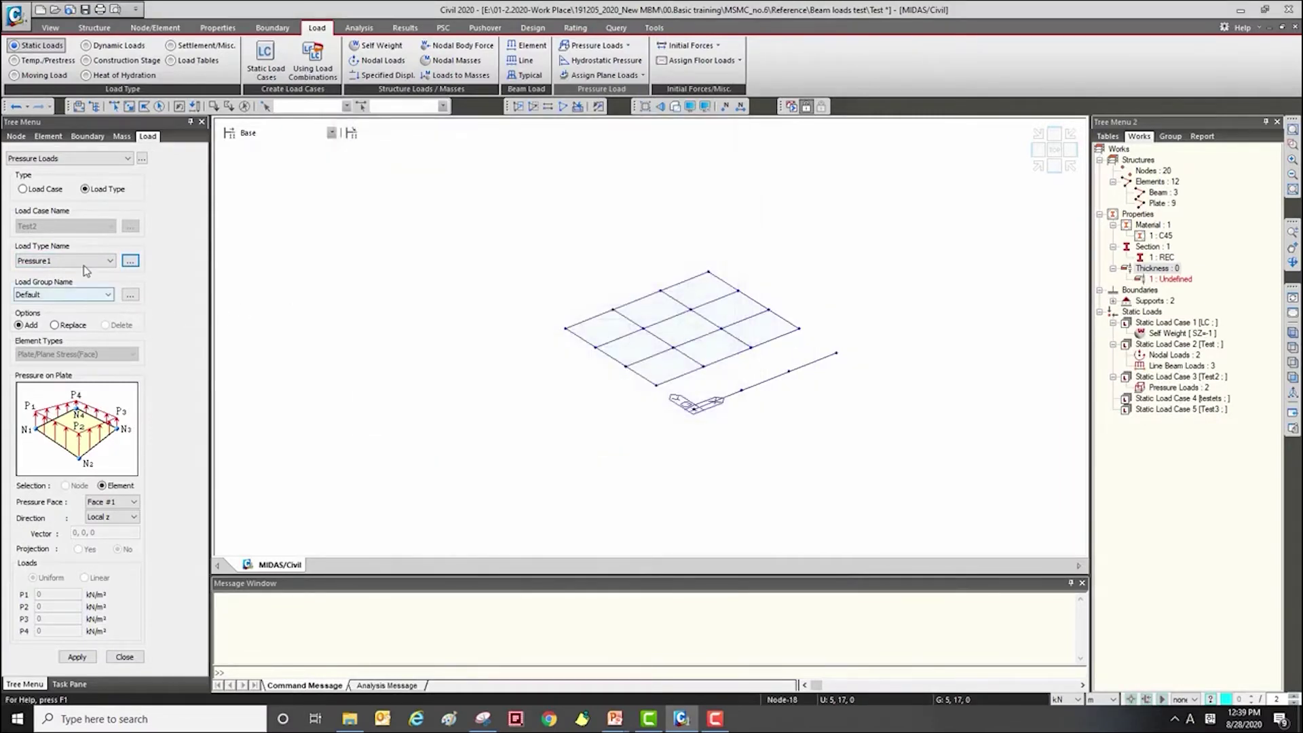
Assign the Pressure1 load type to the two plates at the grid's edge nearest the beam's far end, and finish the command.
left_click(129, 106)
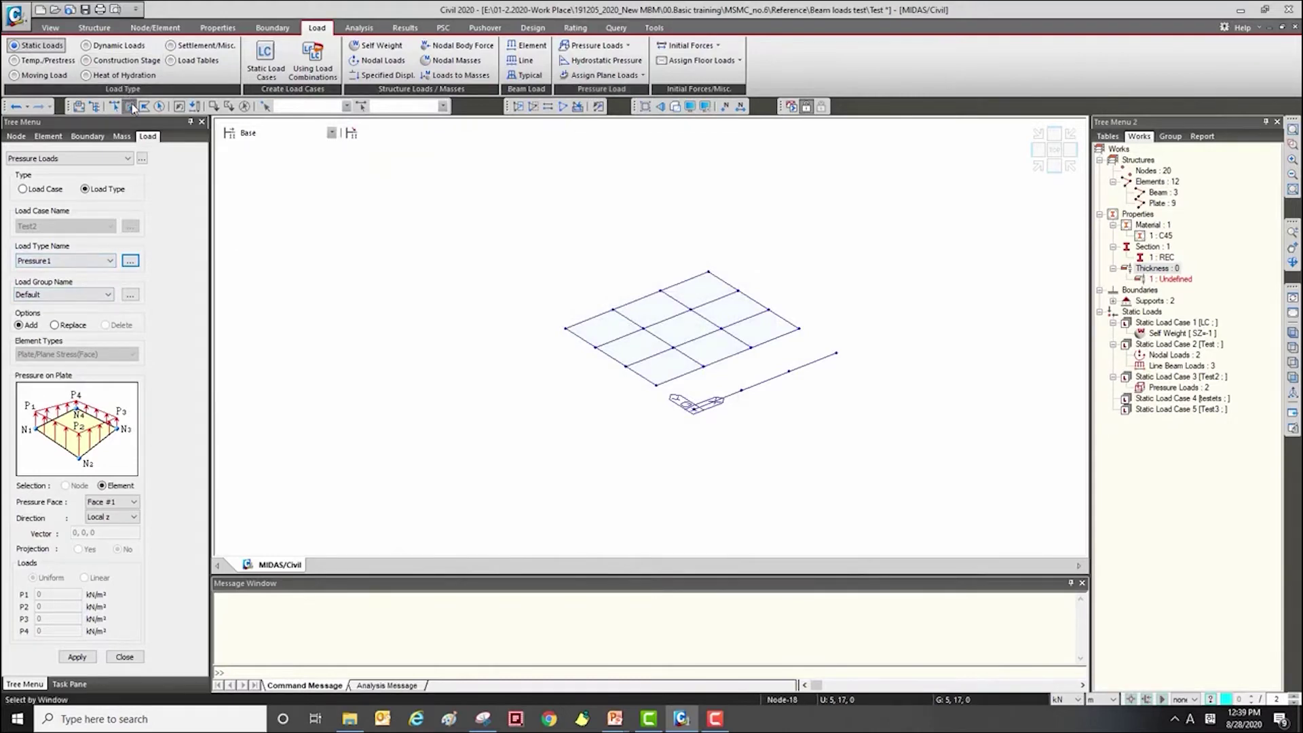
left_click(727, 317)
left_click(755, 331)
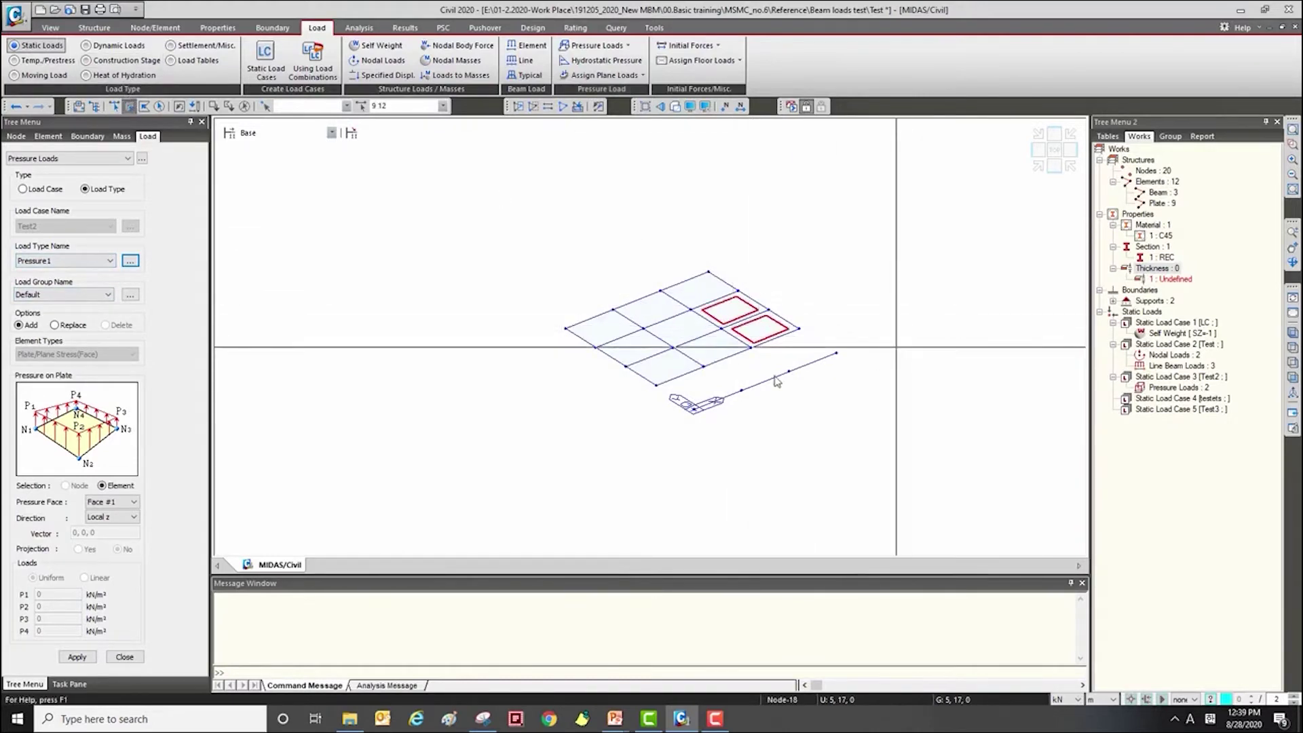
left_click(76, 657)
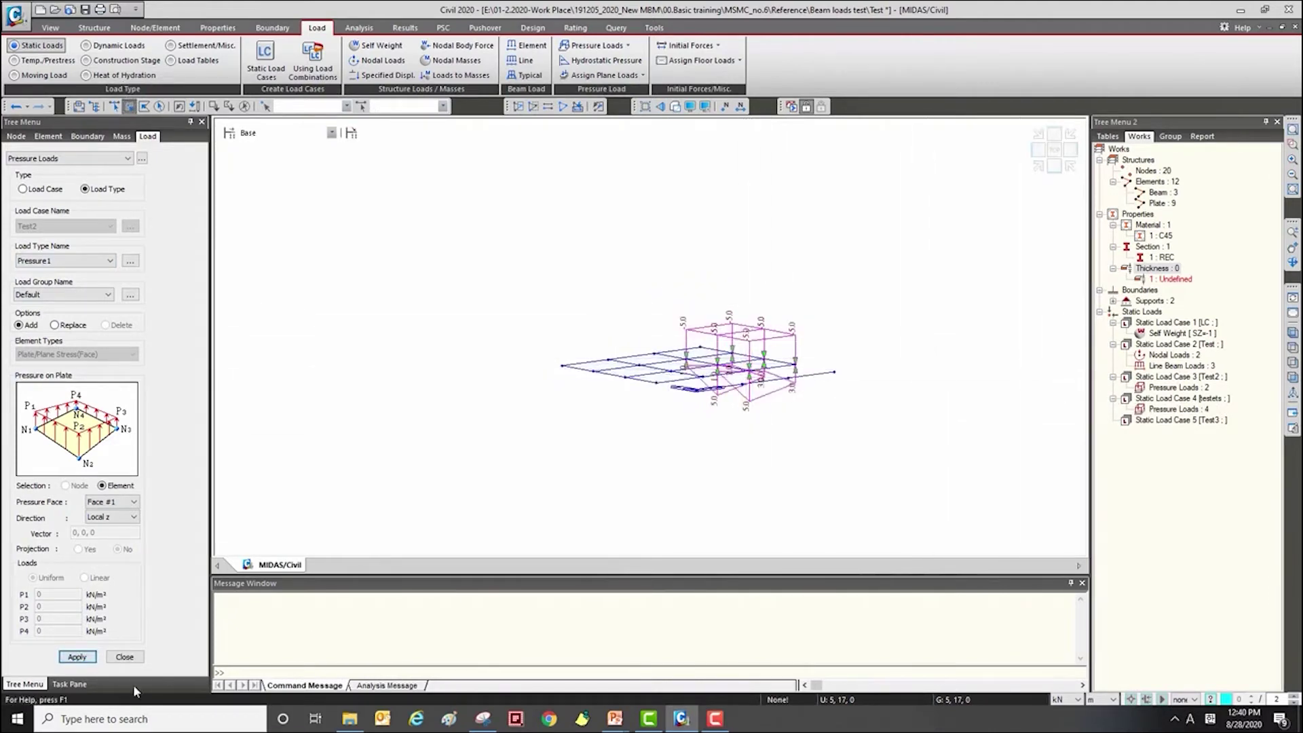
left_click(124, 656)
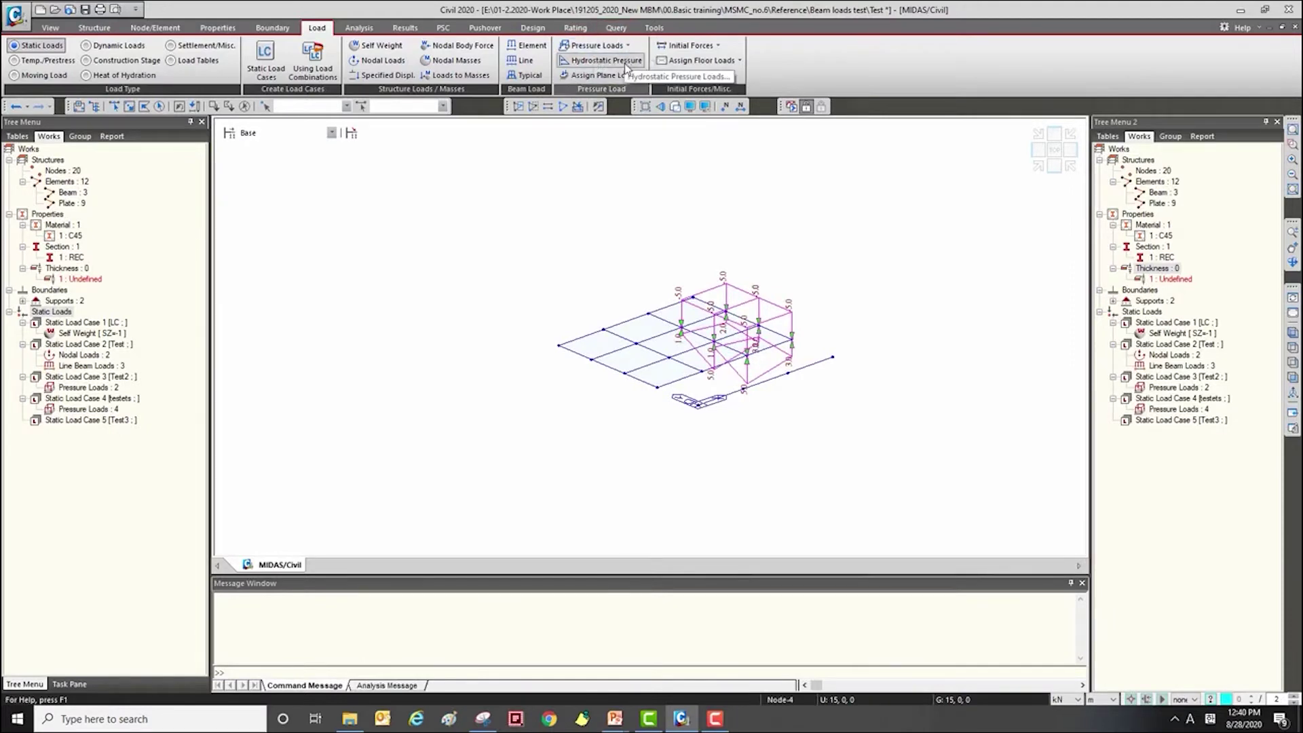
Hide the pressure loads of Static Load Case 4 (testets) from the model view.
left_click(1177, 409)
right_click(1181, 410)
left_click(1252, 455)
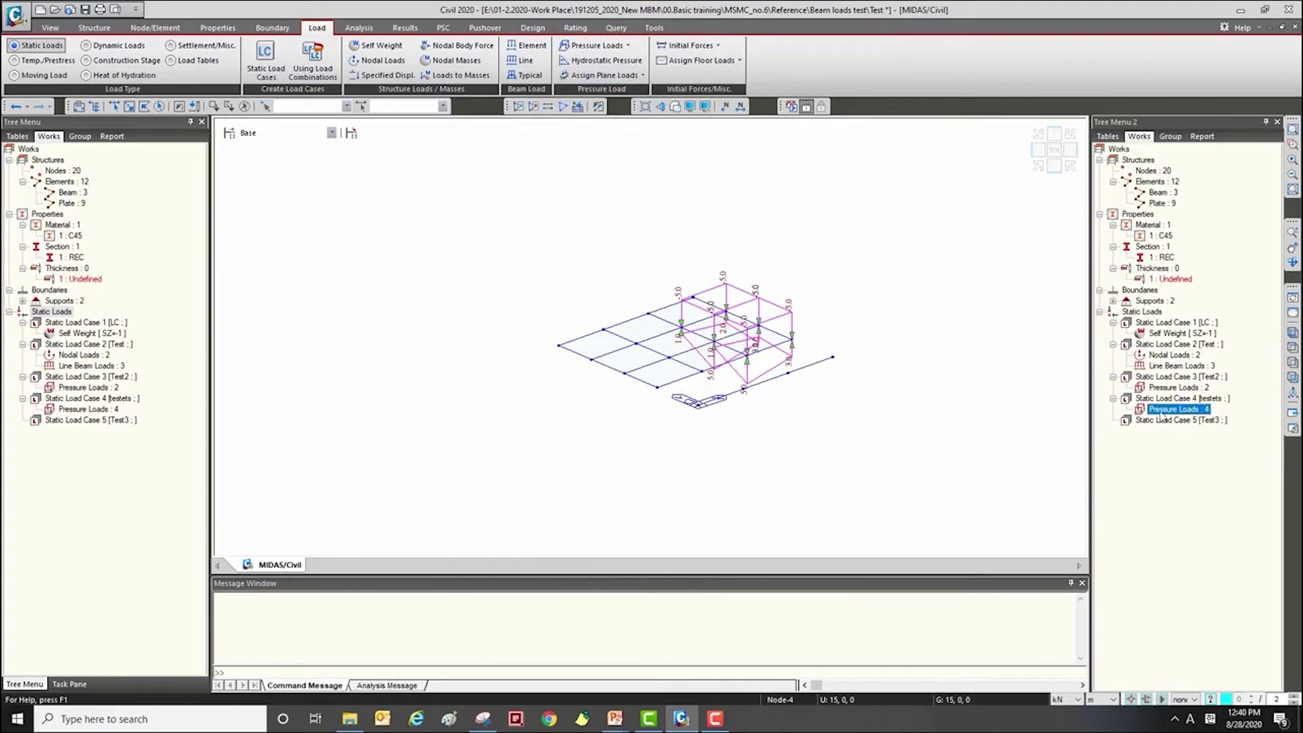
right_click(1162, 412)
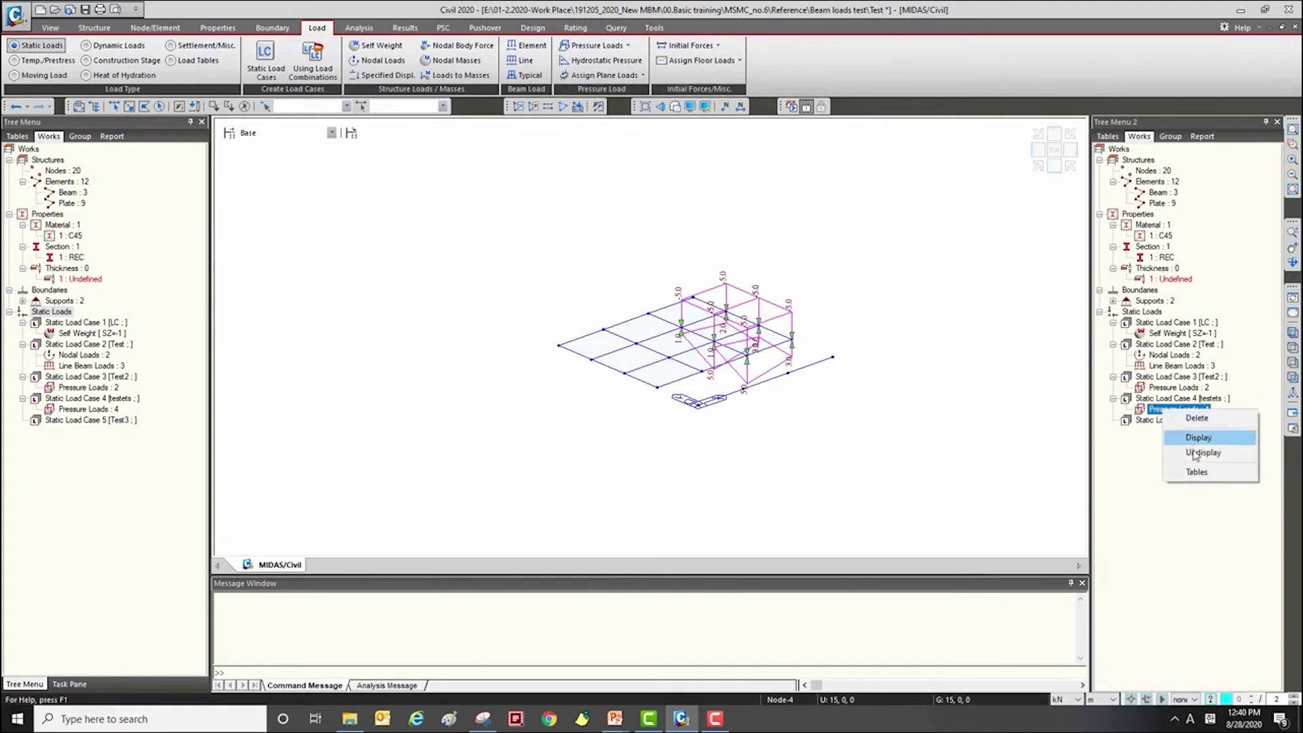
left_click(1194, 454)
Open Hydrostatic Pressure Loads for load case Test2 and review the load types, keeping Linear Loads.
left_click(611, 61)
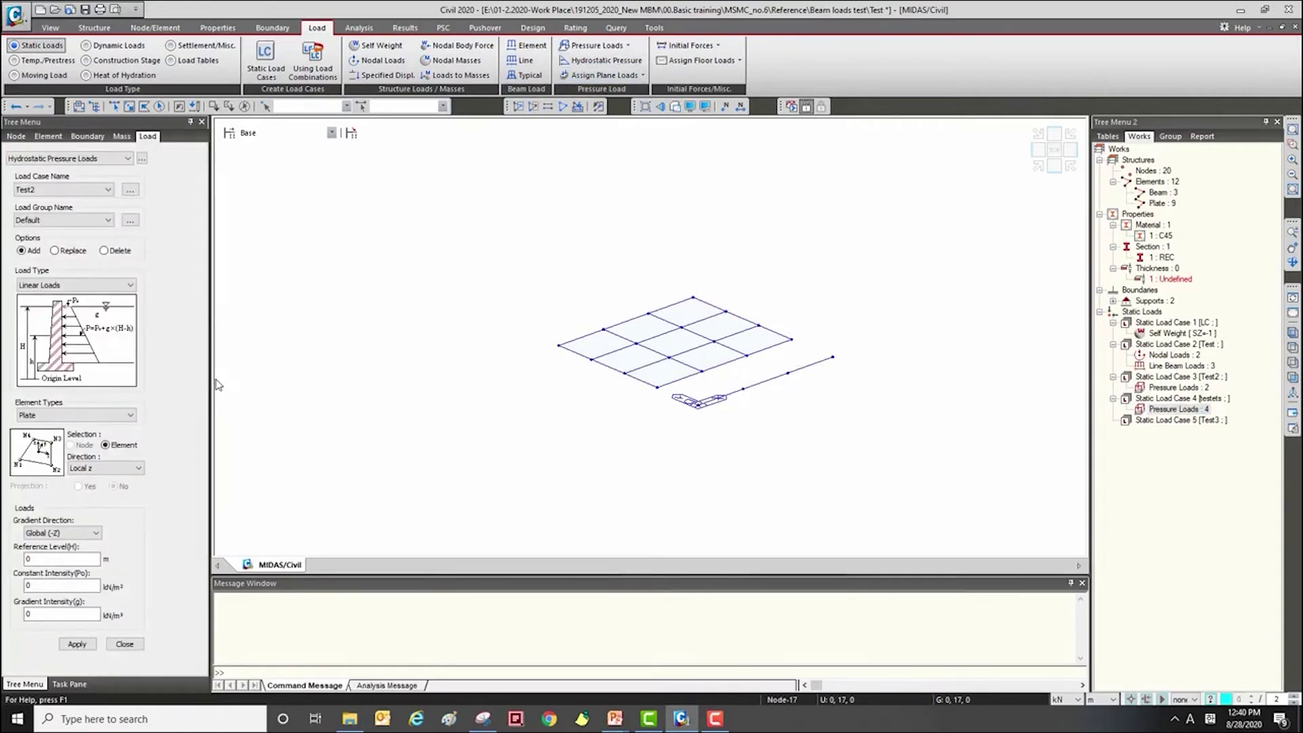
left_click_drag(211, 375, 190, 375)
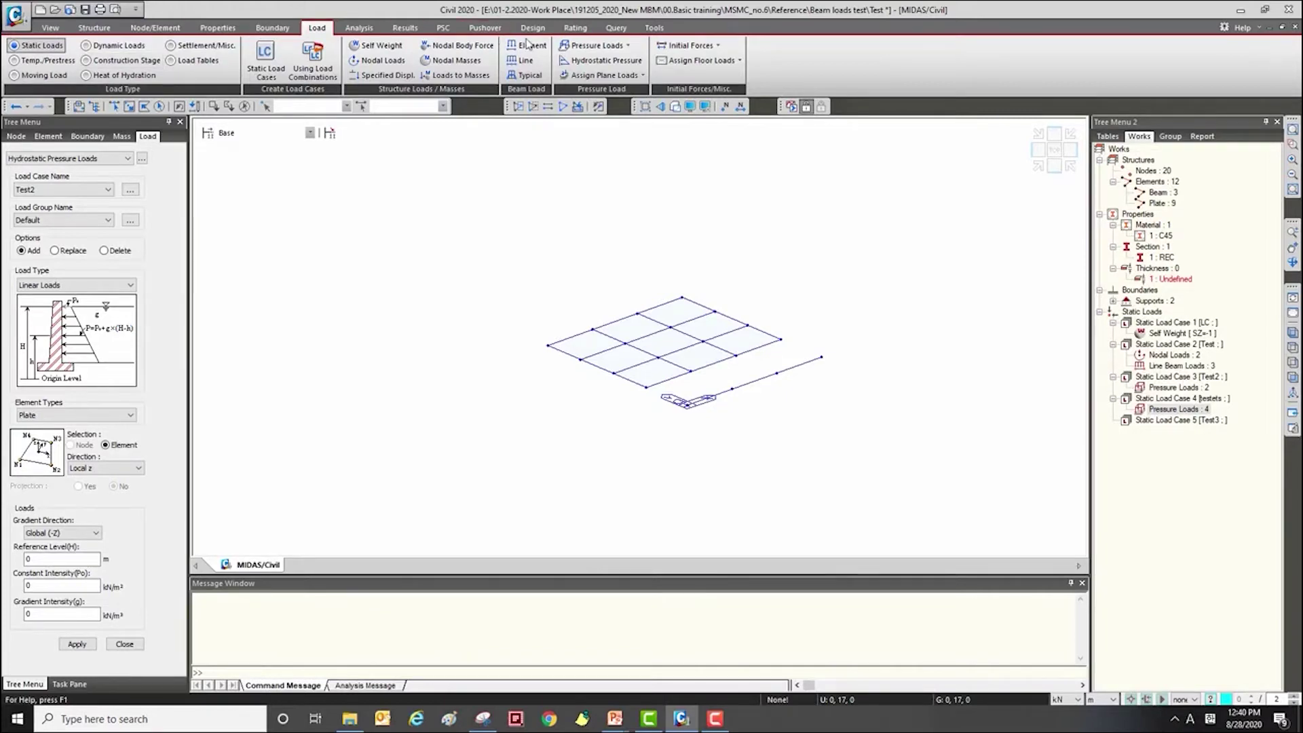
left_click(122, 285)
left_click(101, 307)
left_click(113, 290)
left_click(110, 297)
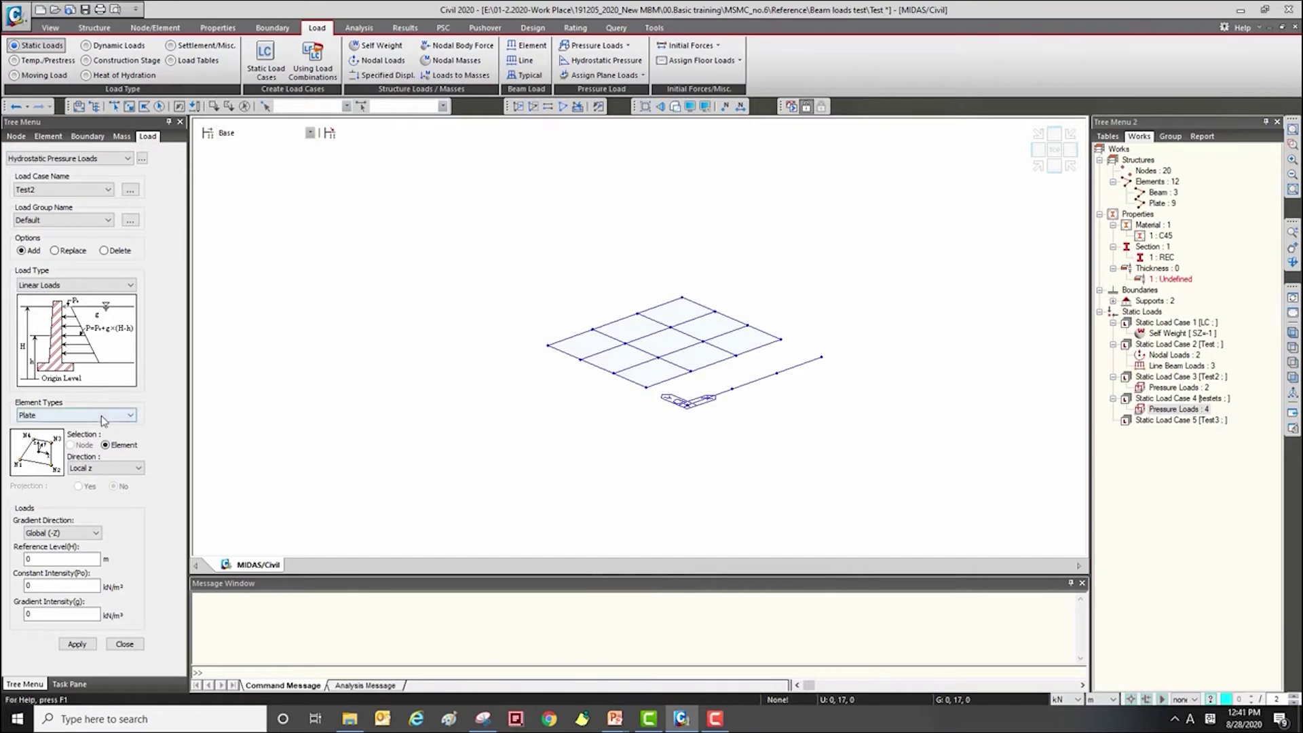
Choose Plate as the element type and Local z as the load direction, and review the gradient direction options.
scroll(349, 359, "down", 3)
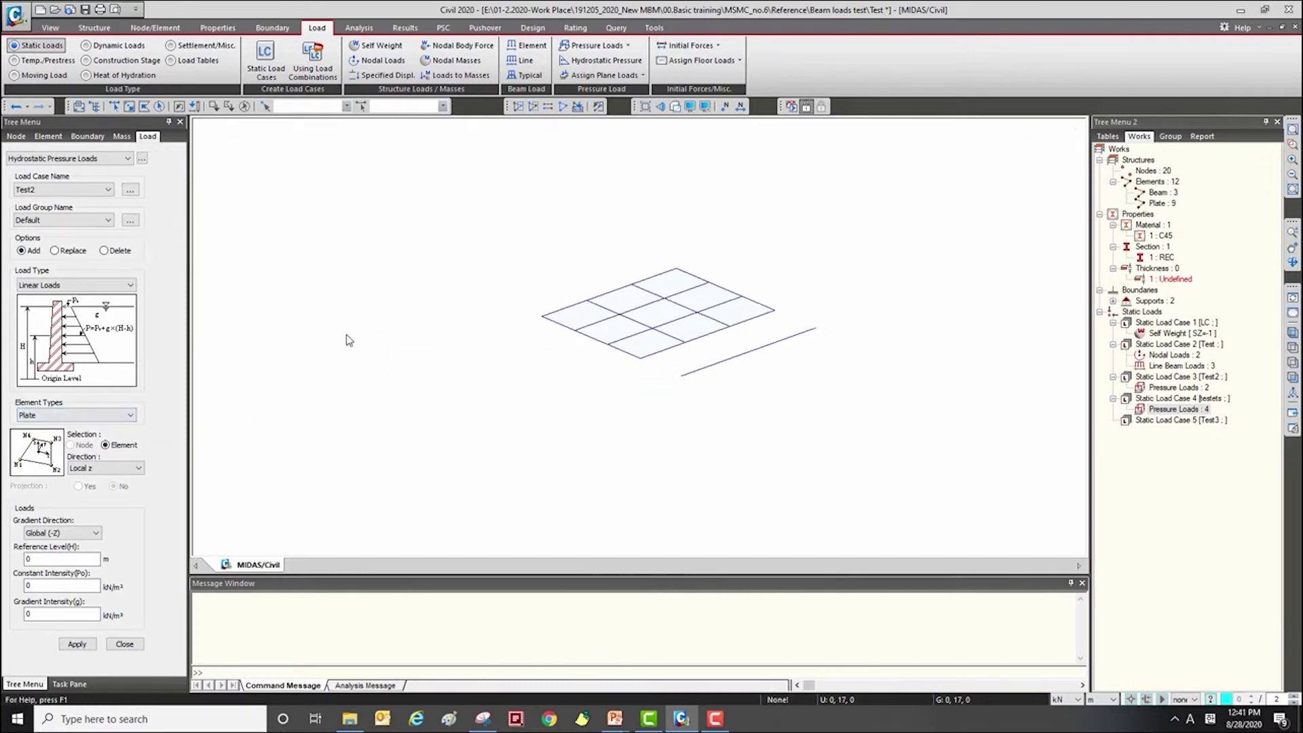
left_click(118, 413)
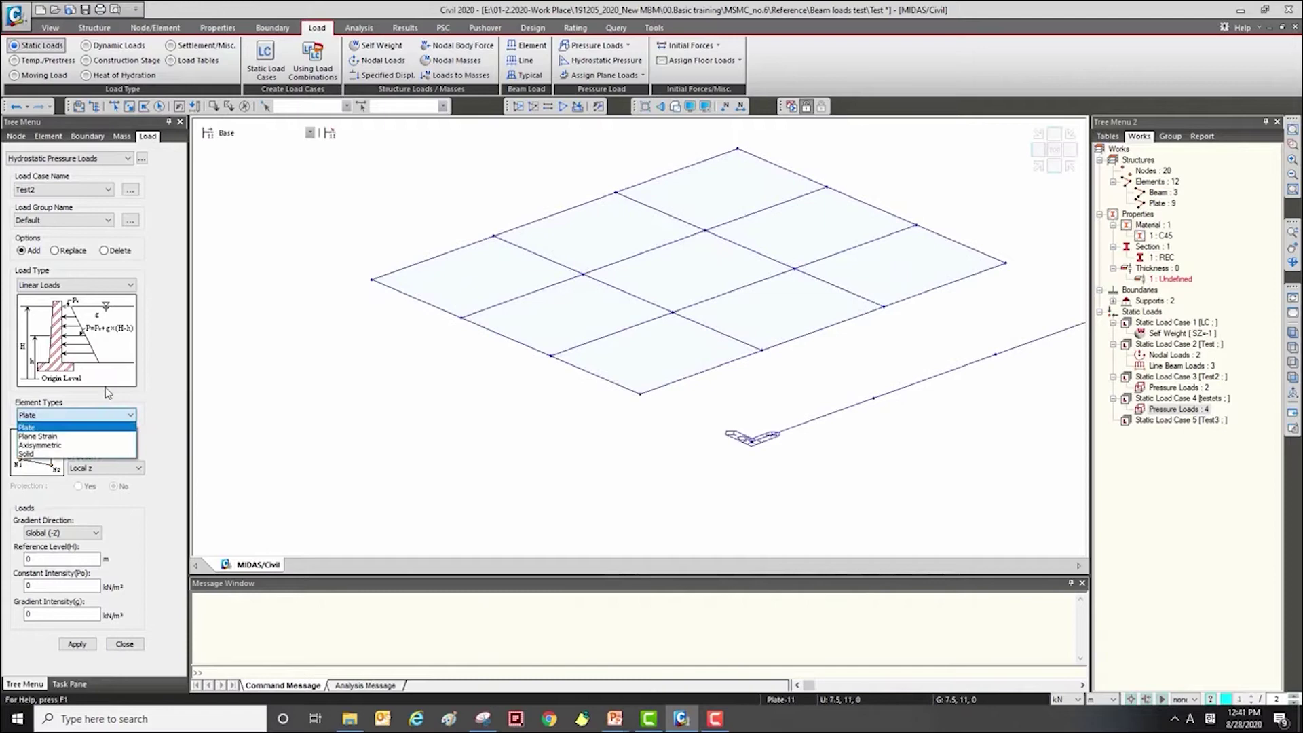
left_click(73, 429)
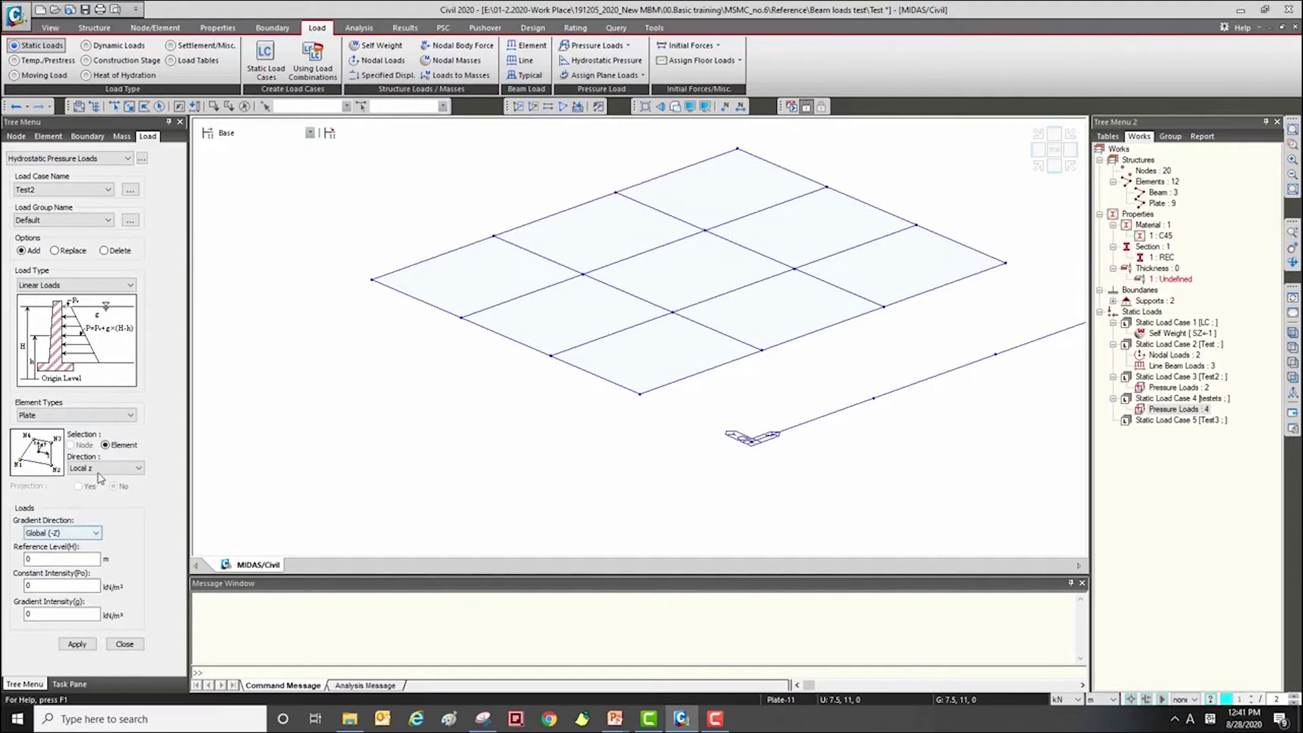
left_click(87, 533)
left_click(86, 532)
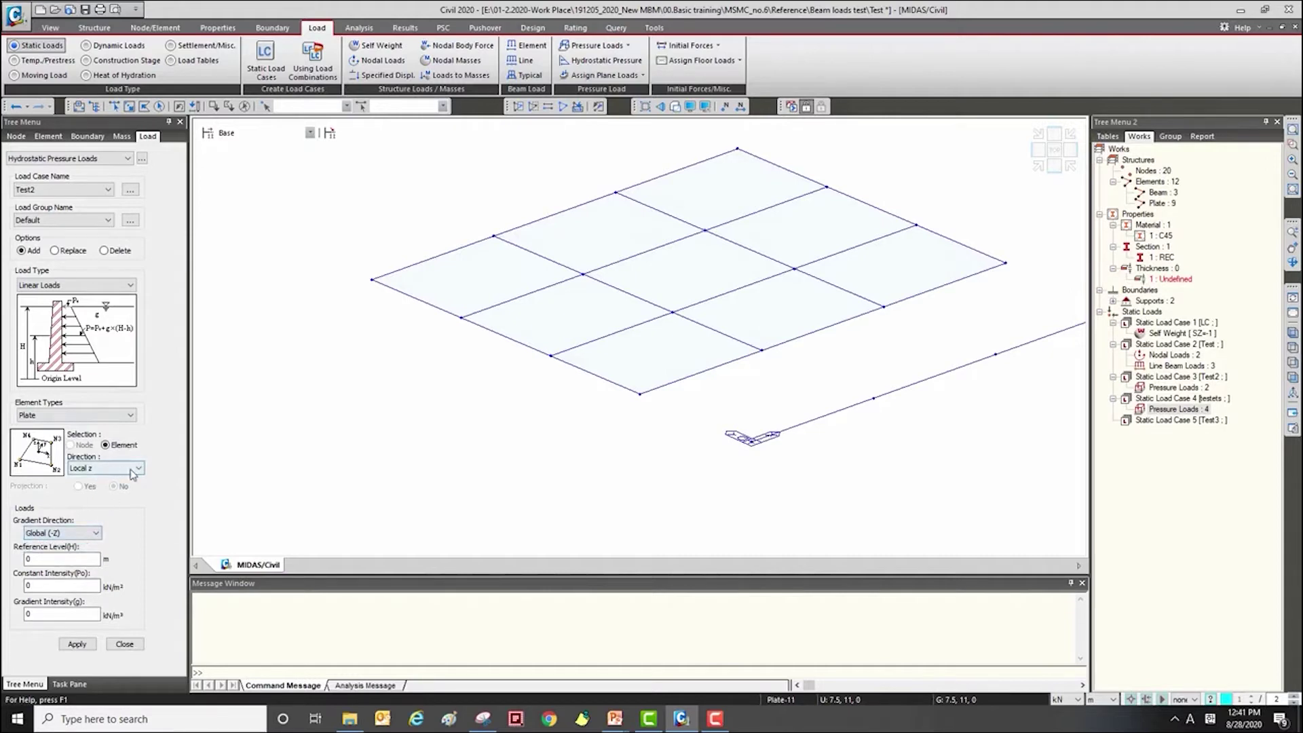
left_click(131, 470)
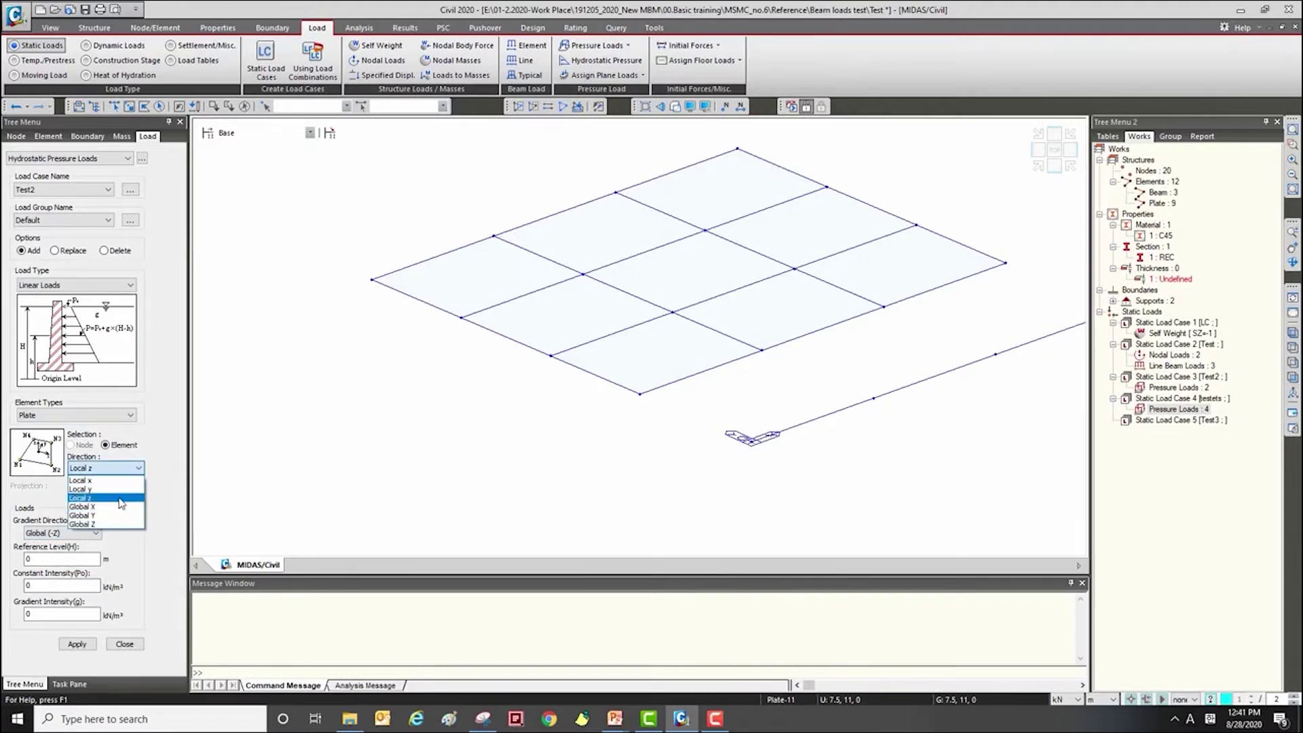
left_click(119, 499)
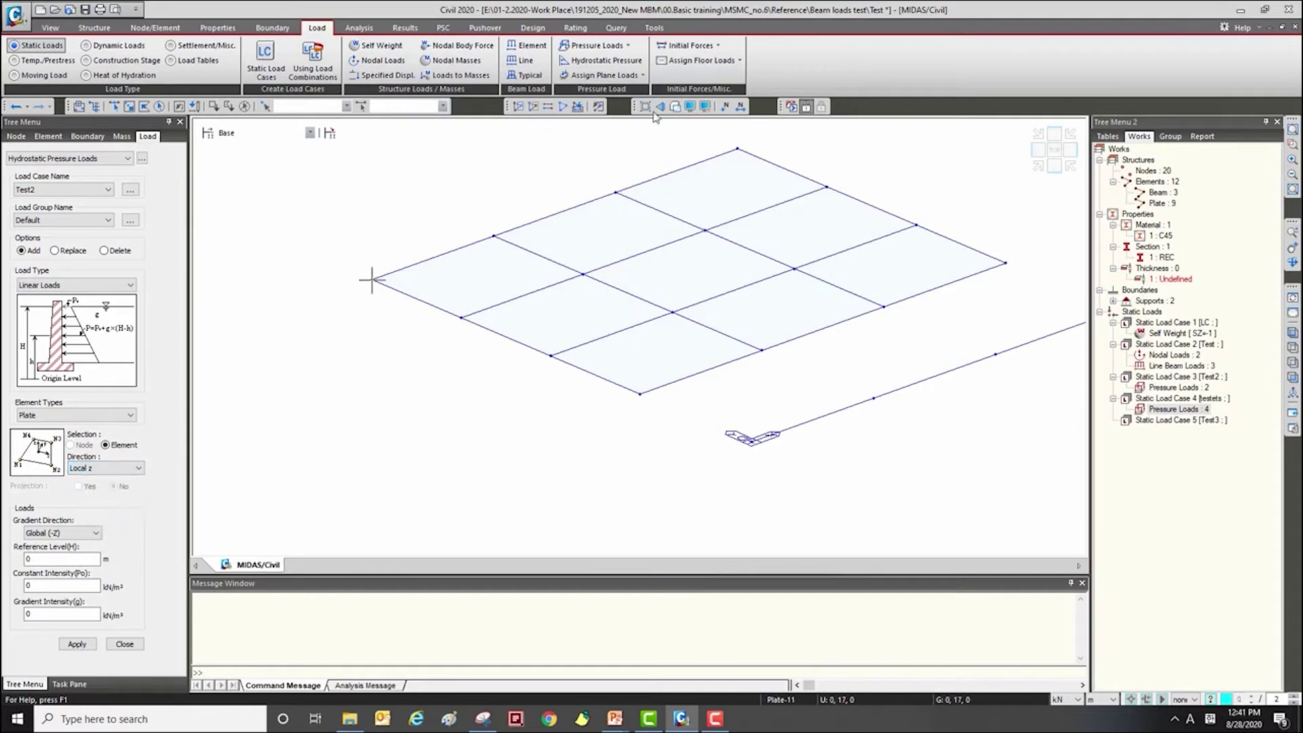
Turn on the element Local Axis display to check the local z direction of the plates.
left_click(694, 109)
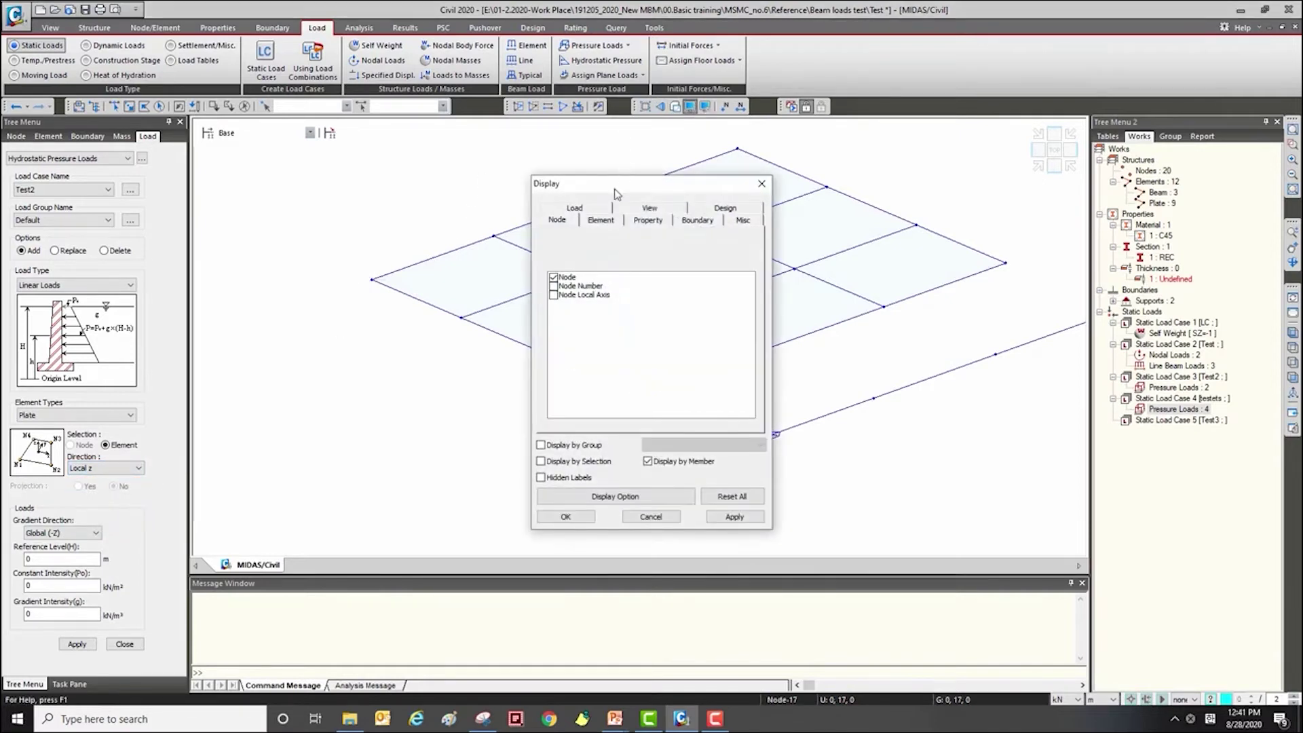
left_click_drag(597, 183, 392, 185)
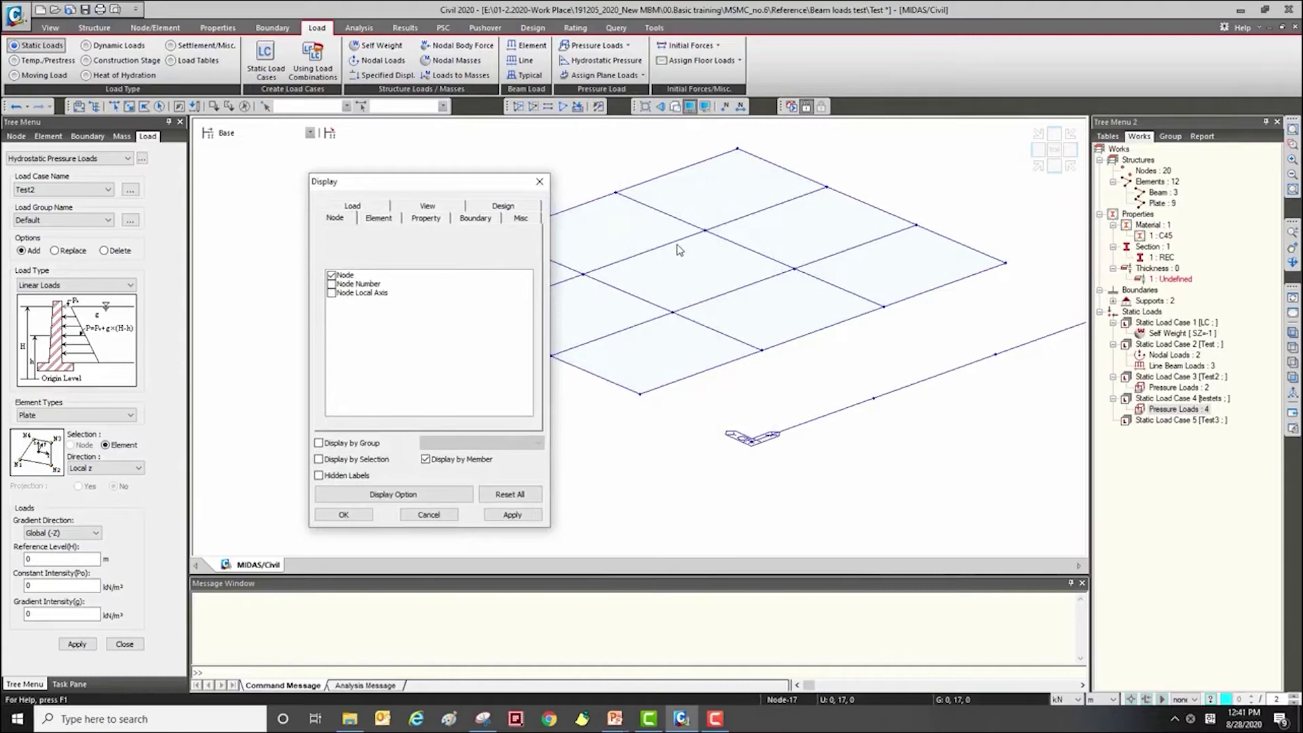
left_click(538, 183)
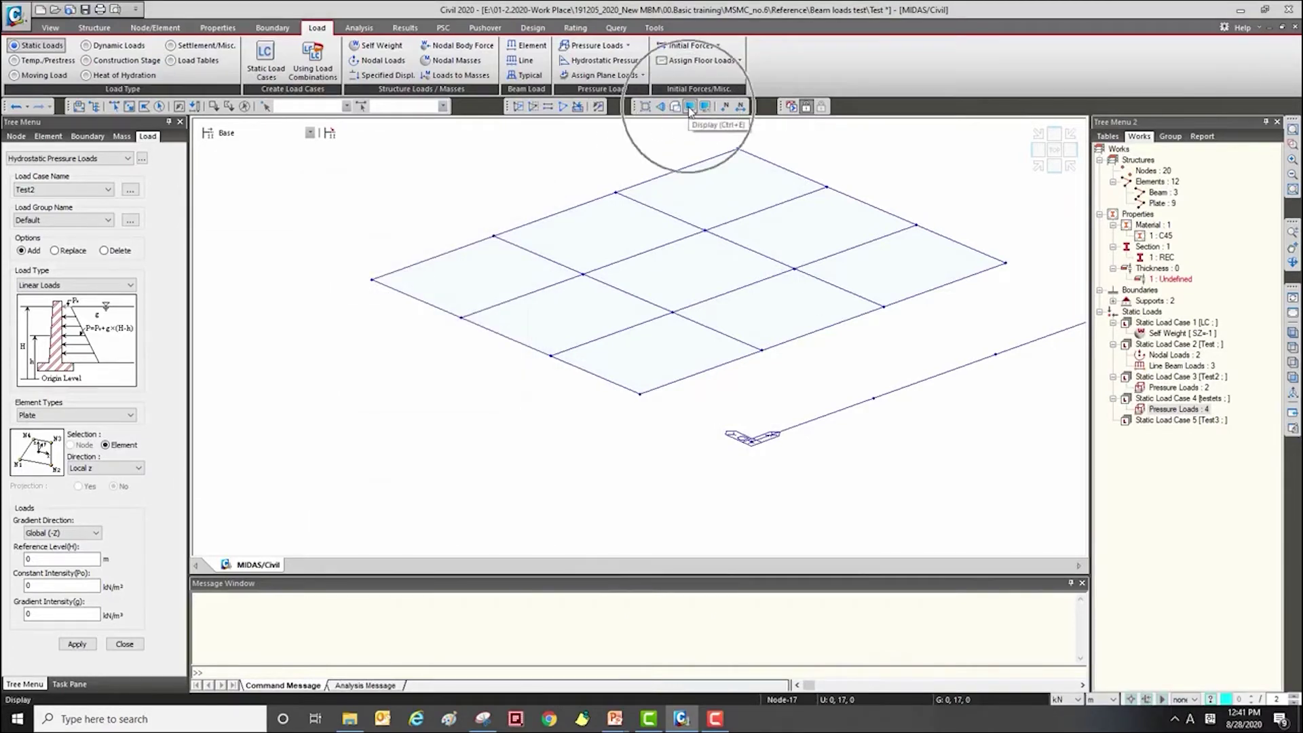
left_click(690, 110)
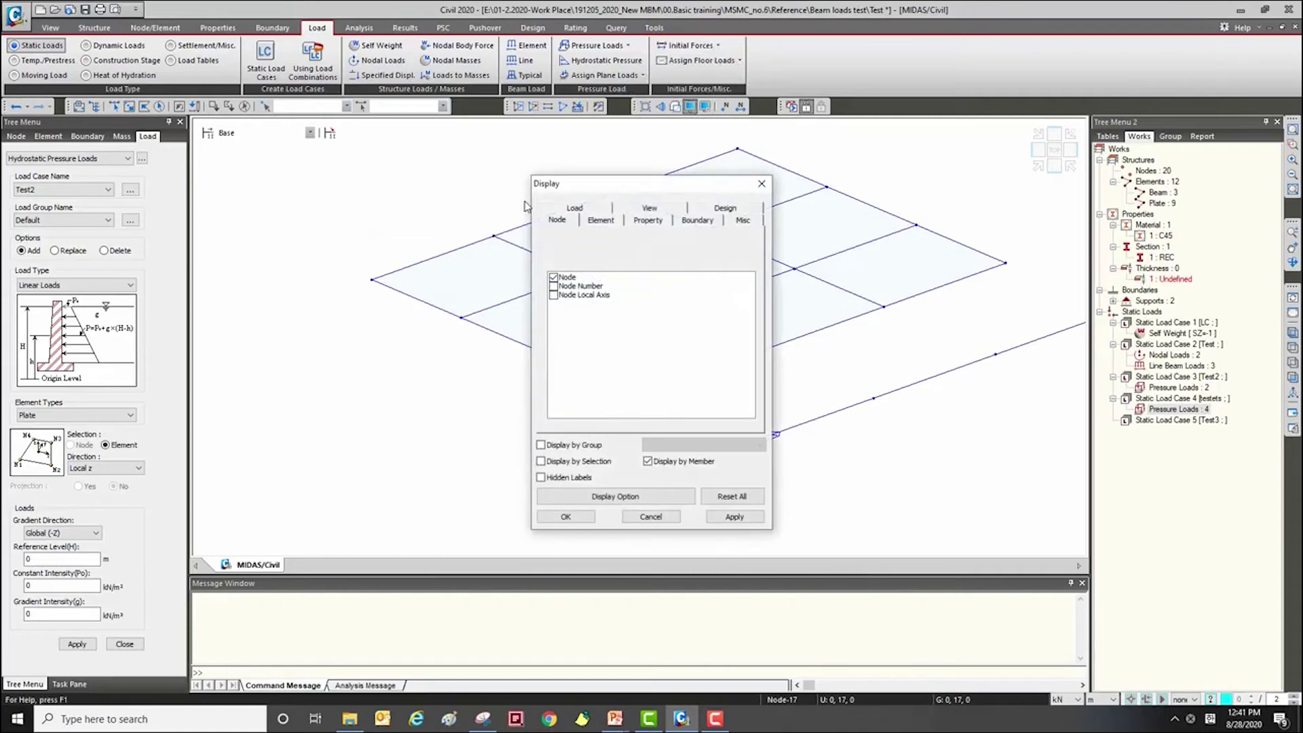
left_click(602, 224)
left_click_drag(609, 188, 350, 146)
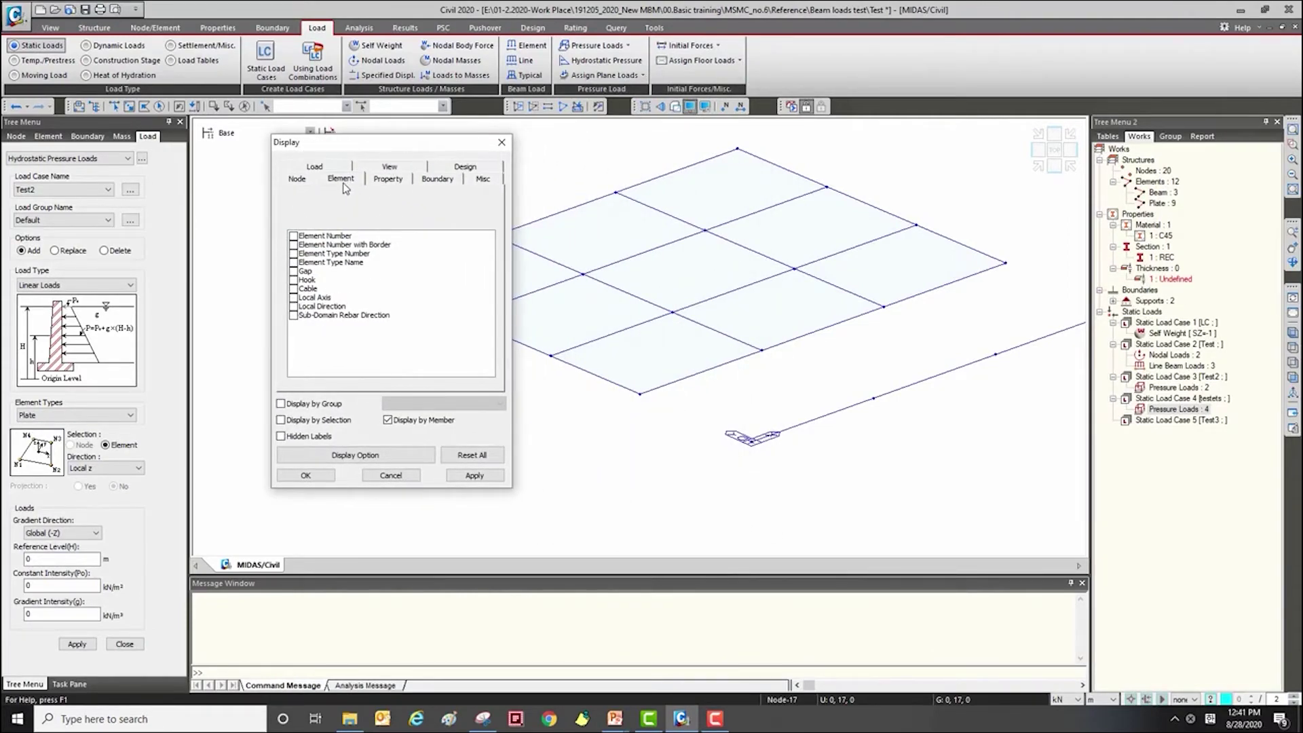
left_click(293, 298)
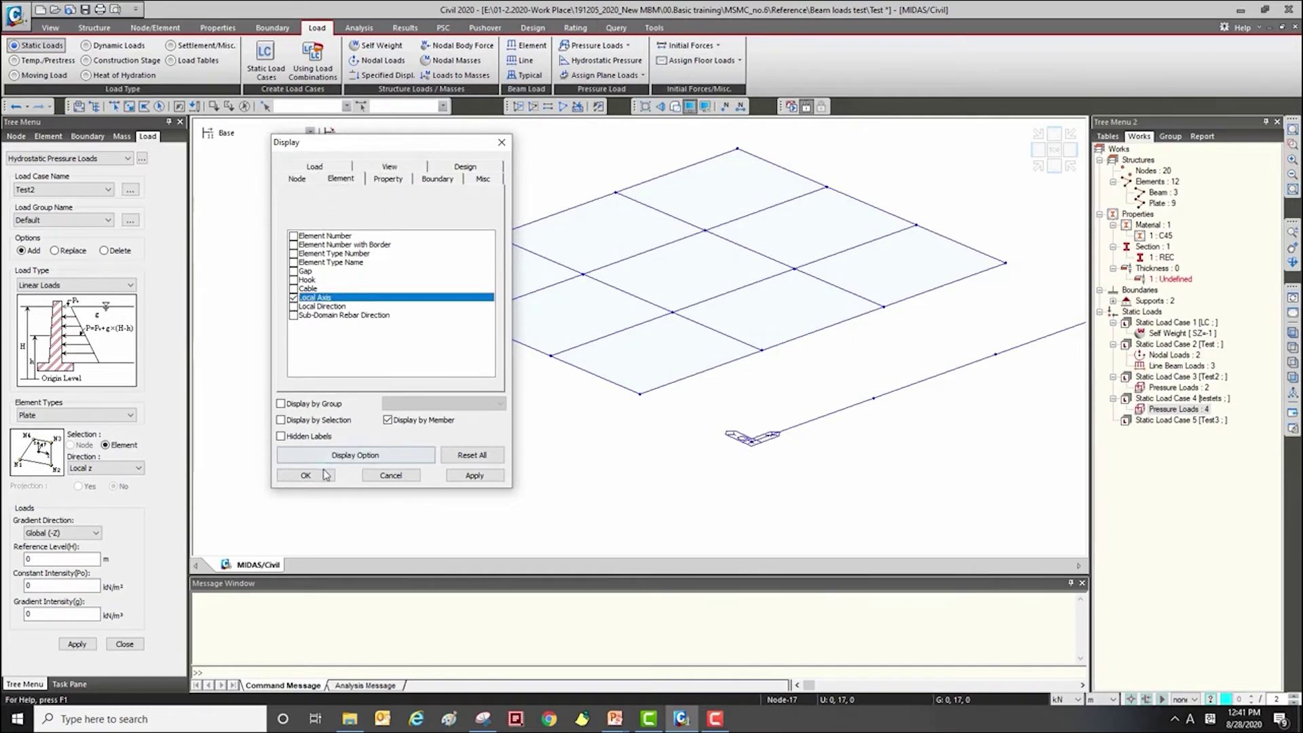
left_click(467, 476)
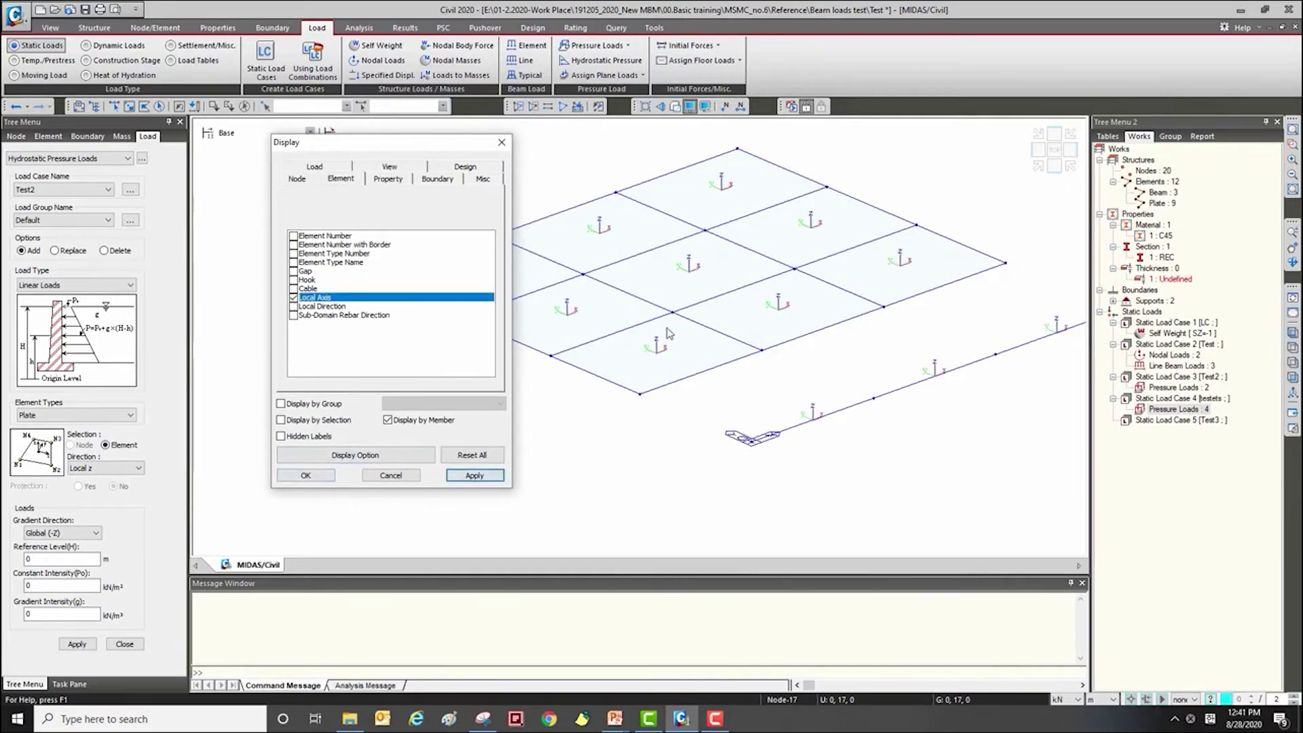
Turn off the element Local Axis display and finish the display settings.
left_click_drag(396, 151, 336, 155)
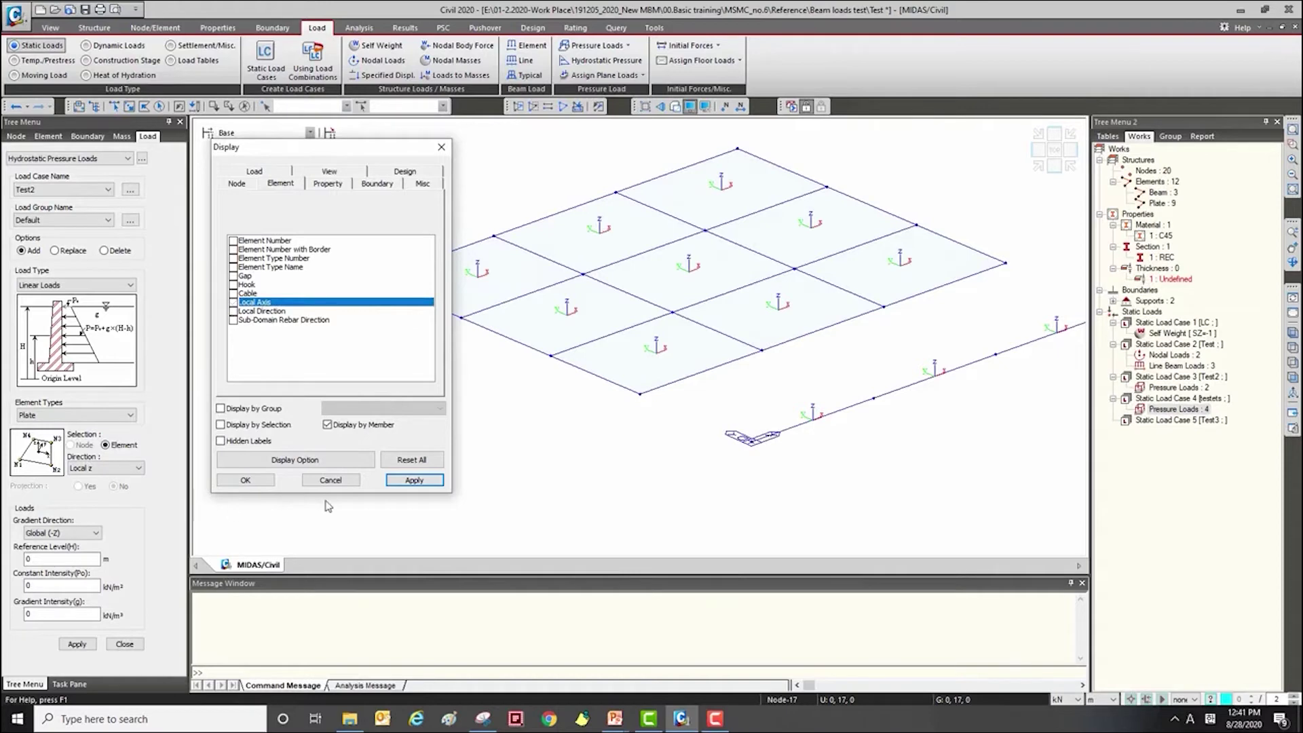
left_click(401, 480)
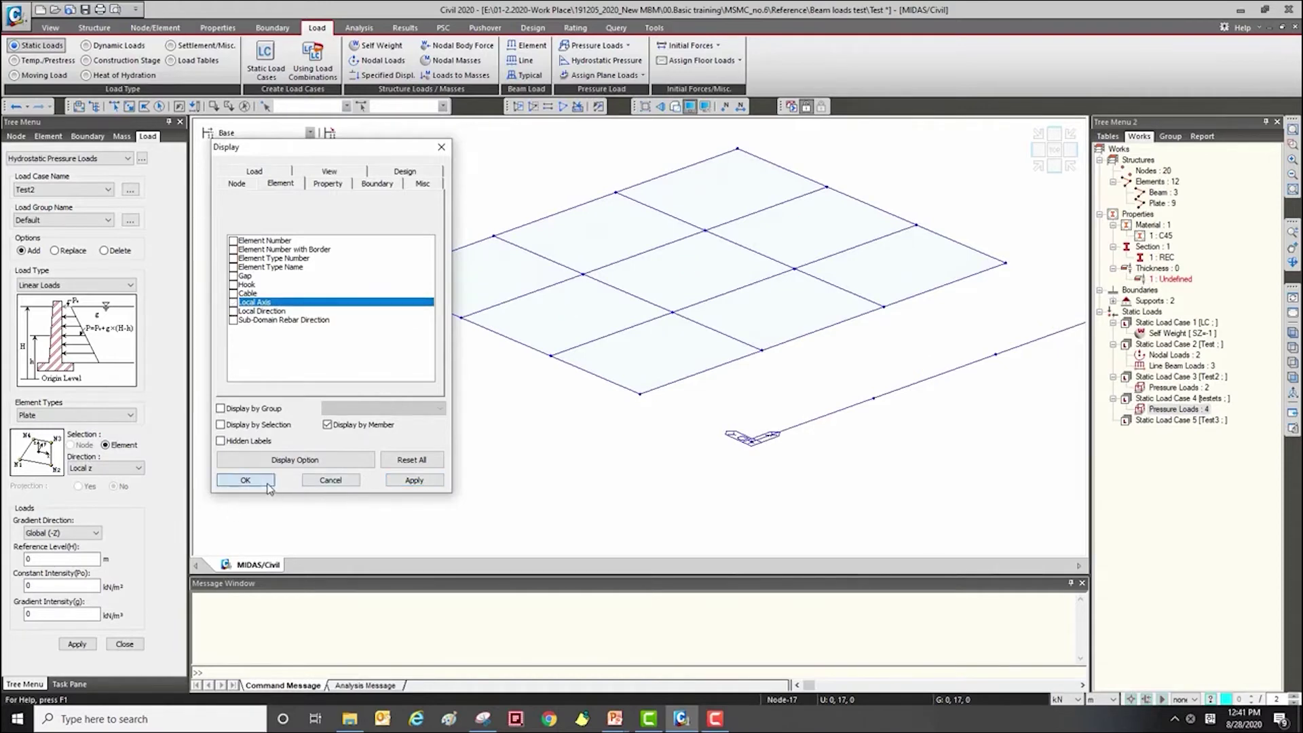
left_click(246, 480)
Set the gradient direction to Global (-X), reference level 15 m from the plate's corner node, constant intensity 3 kN/m² and gradient intensity 5 kN/m³.
left_click(67, 559)
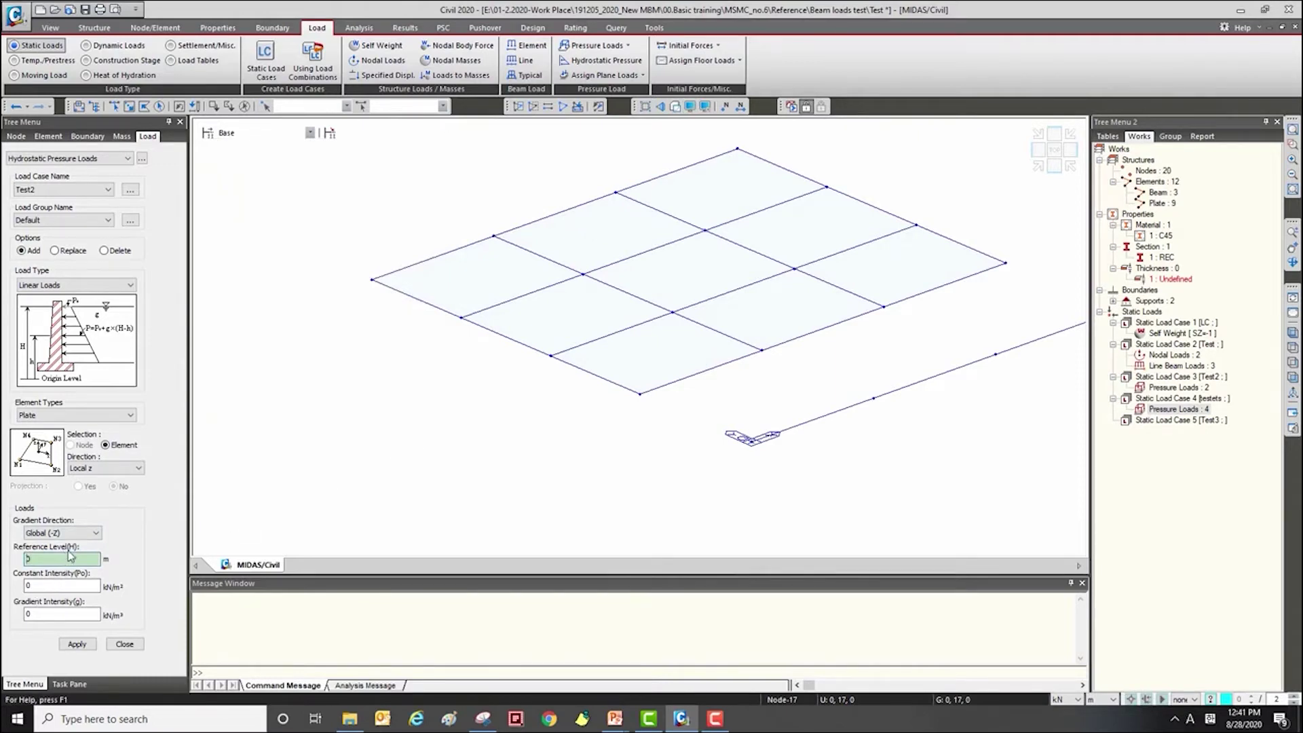
left_click(75, 533)
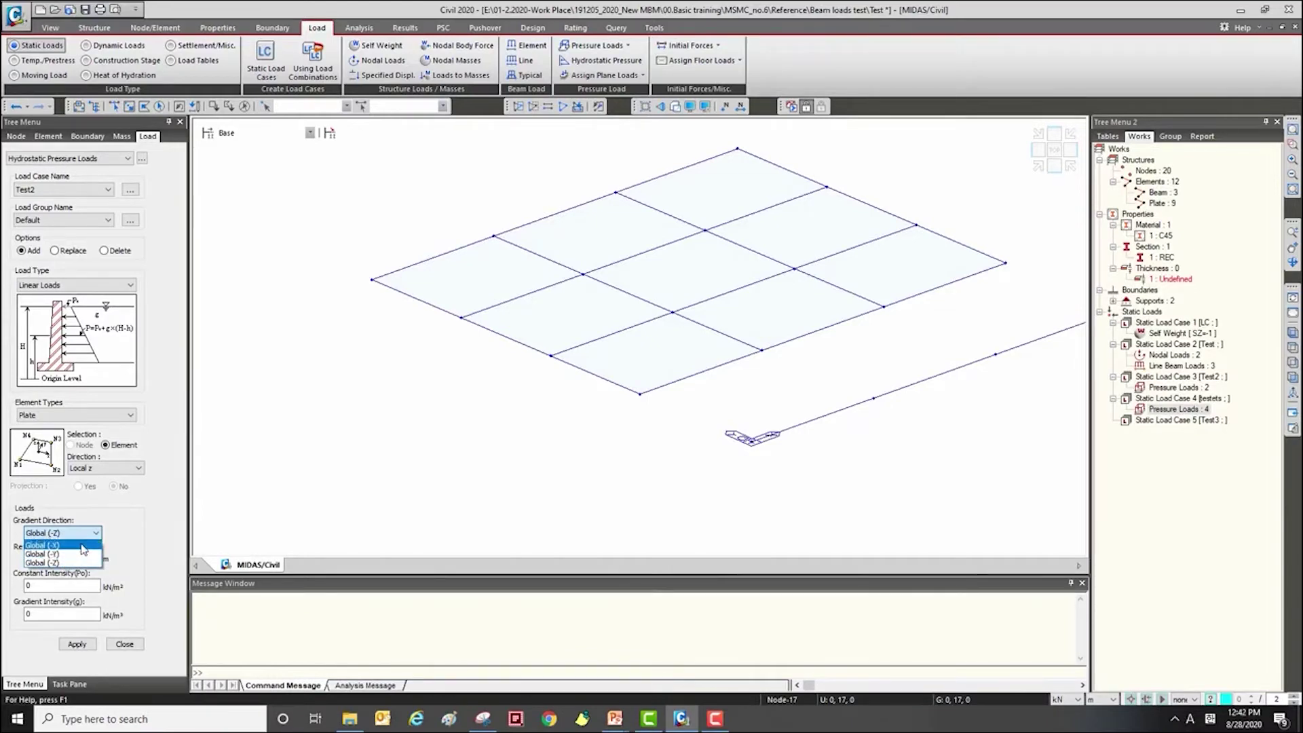
left_click(84, 549)
left_click(97, 557)
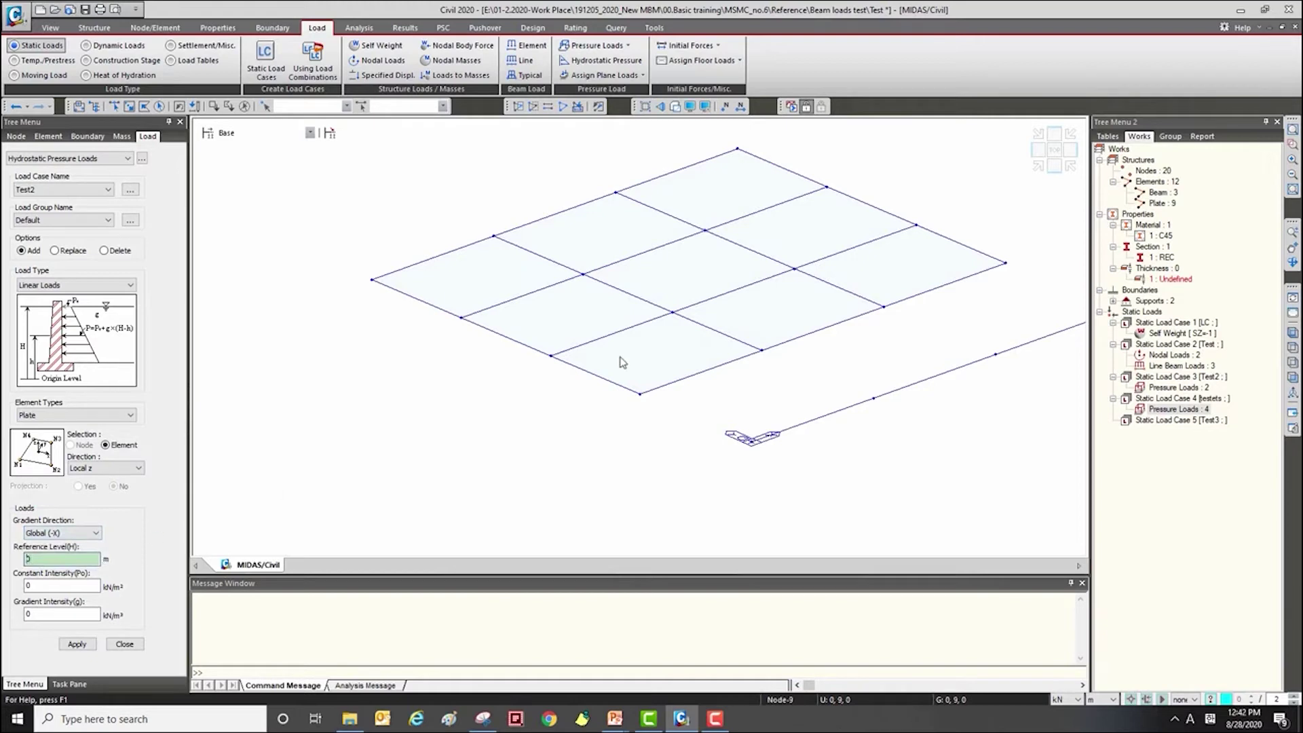
left_click(1005, 263)
left_click(83, 587)
double_click(83, 587)
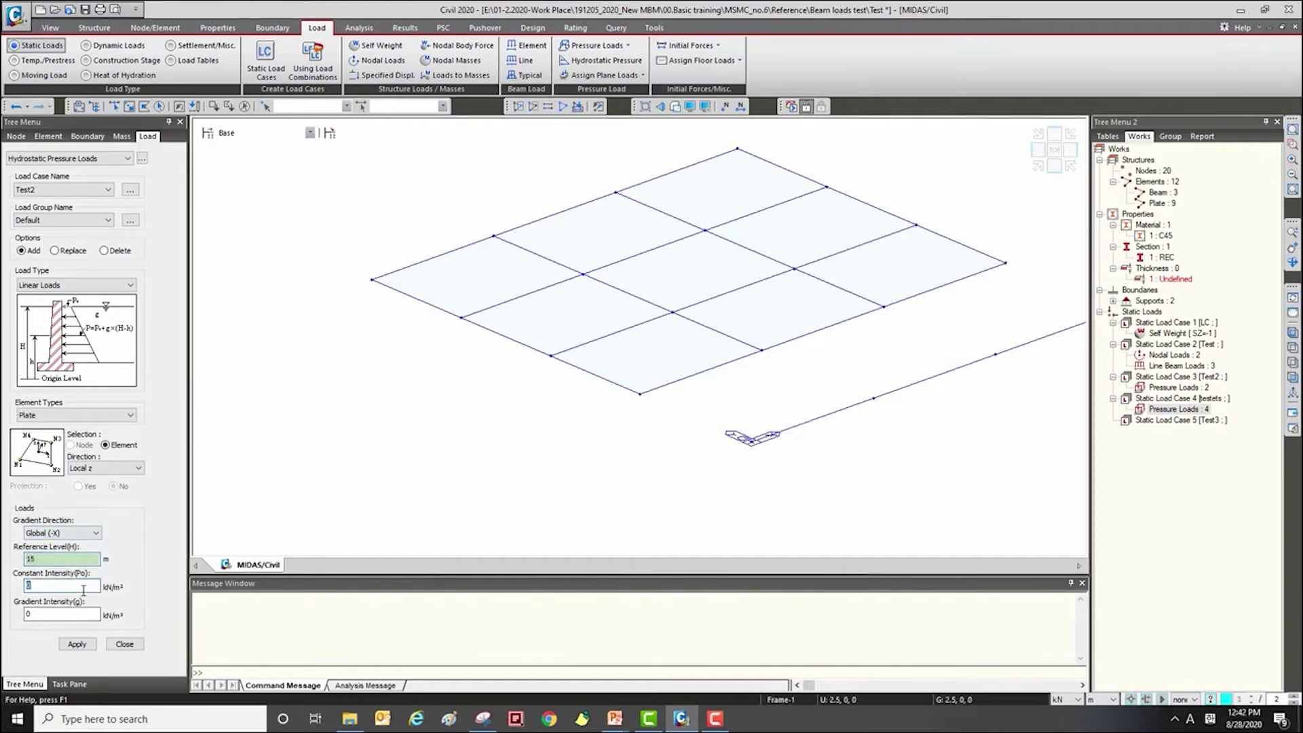
type("3")
Apply the hydrostatic pressure load to the three plates in the row nearest the beam, inspect the load shape and finish the command.
left_click(129, 106)
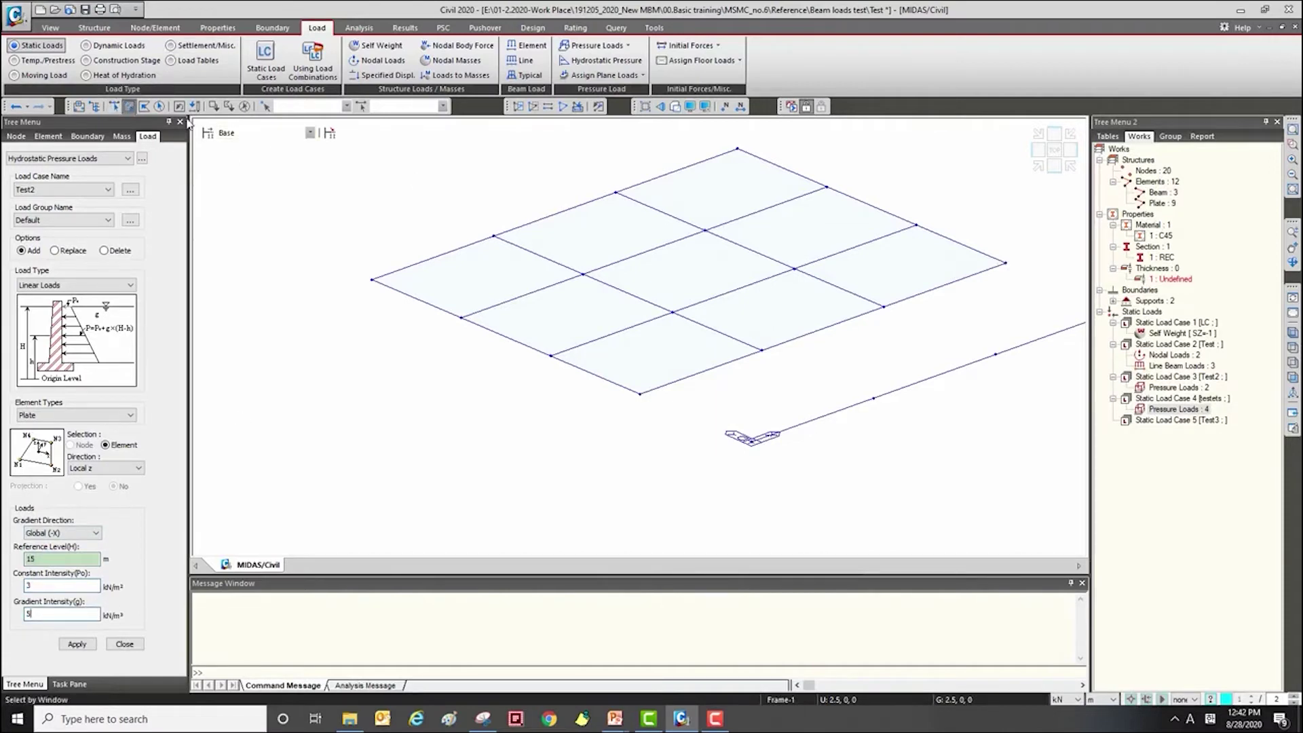
left_click(850, 270)
left_click(778, 309)
left_click(655, 353)
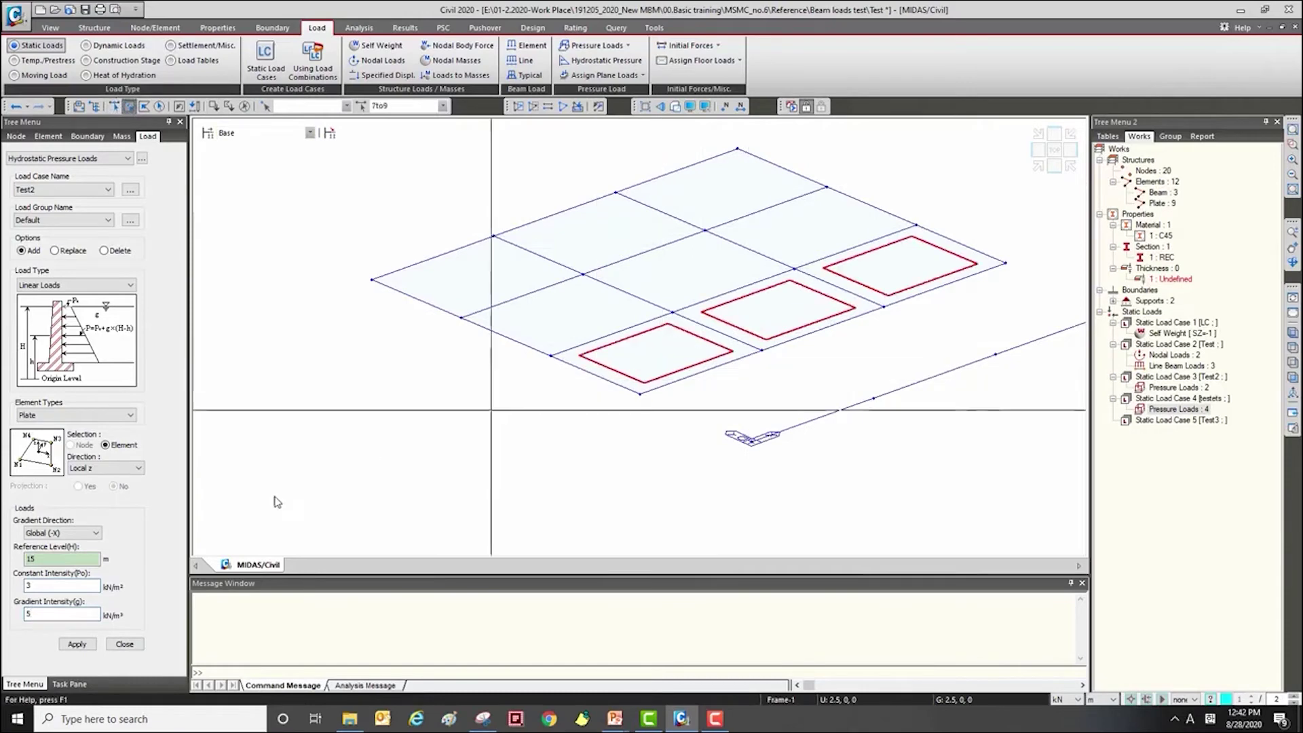
left_click(90, 645)
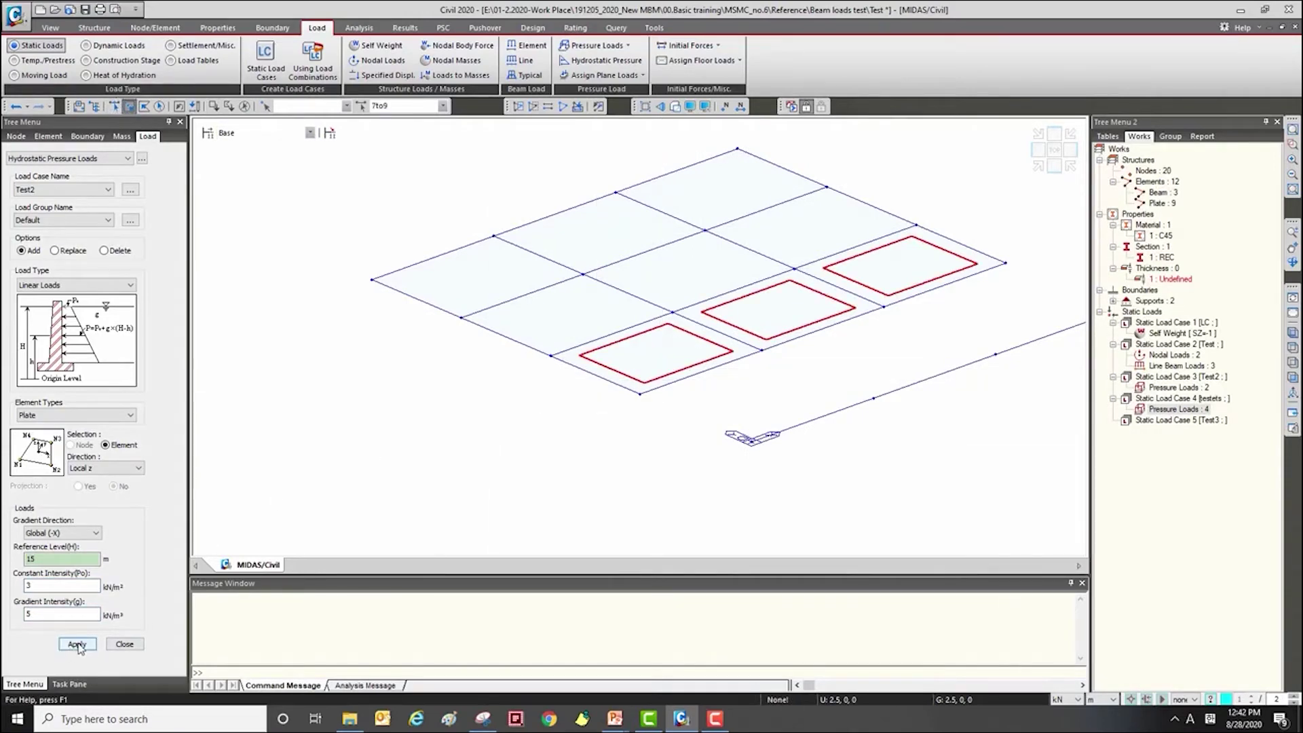
left_click(78, 644)
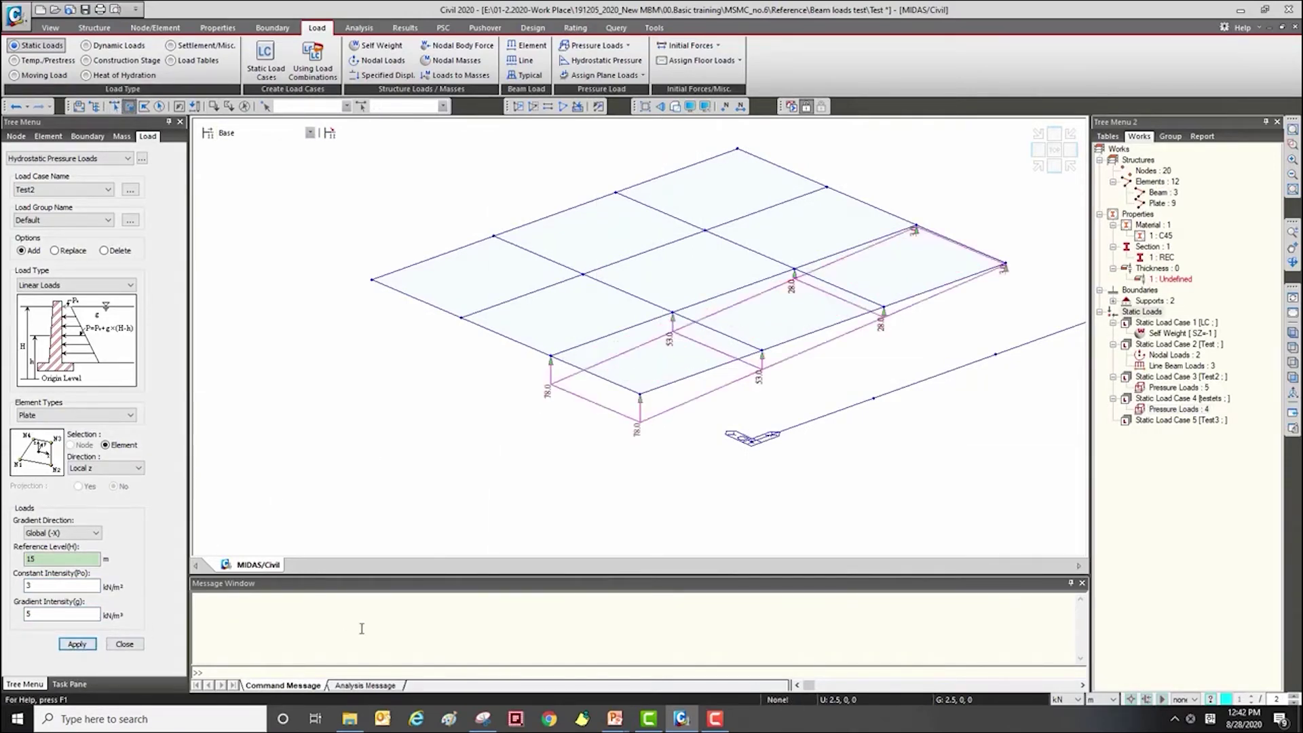
middle_click_drag(602, 479, 829, 465)
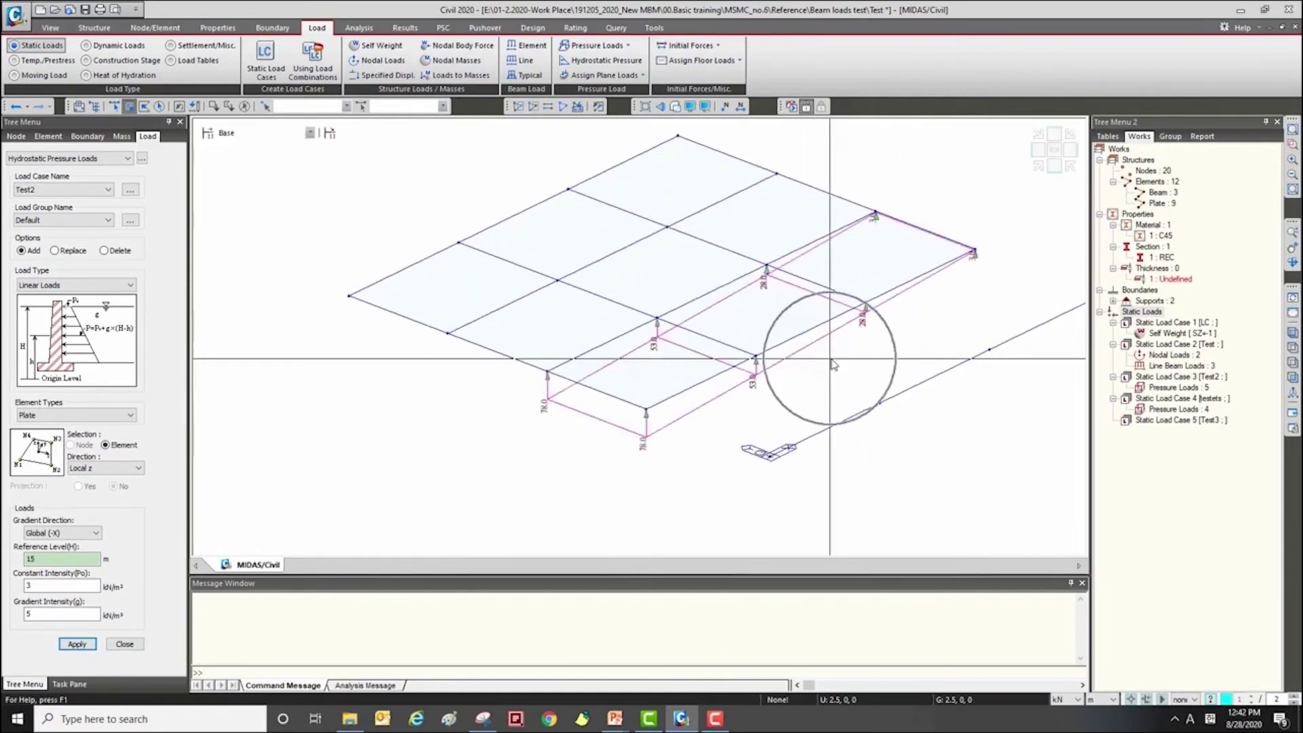
left_click(114, 647)
Display only the testets pressure loads briefly, and undisplay them to clear all load symbols from the model view.
right_click(1180, 409)
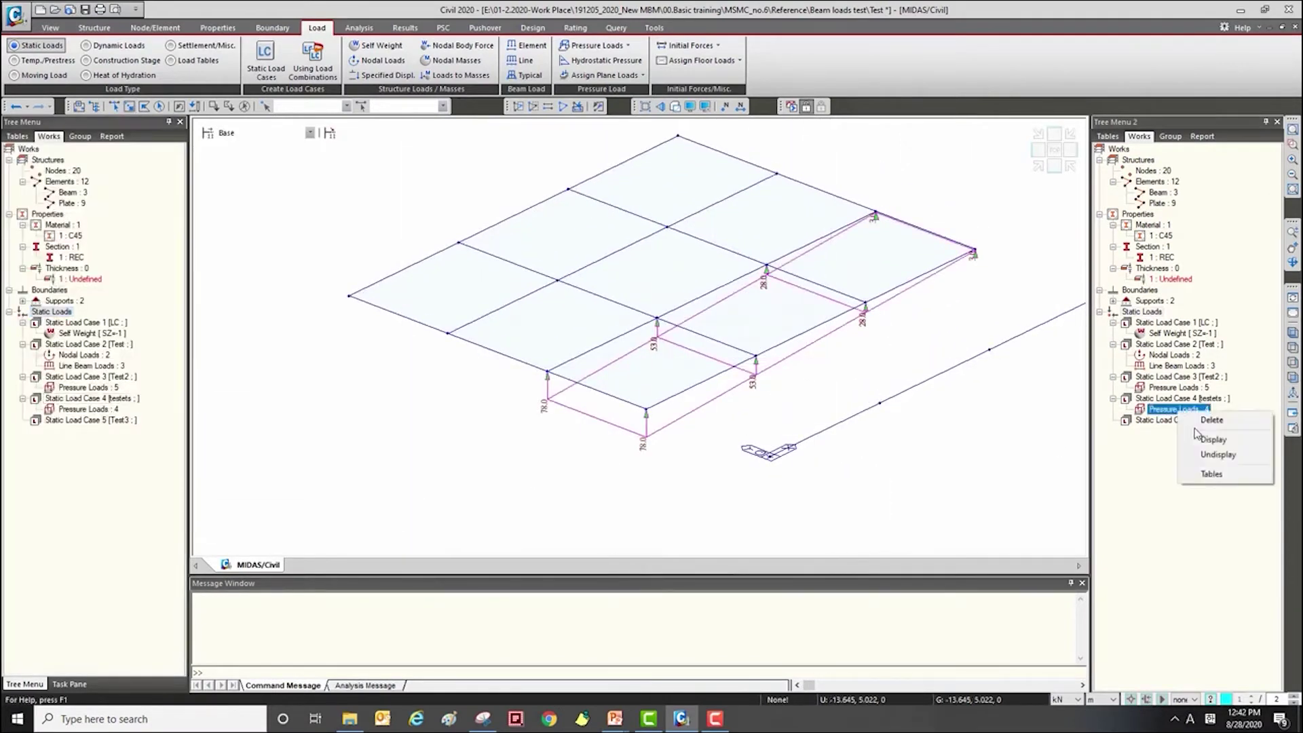
left_click(1215, 436)
right_click(1195, 409)
left_click(1232, 452)
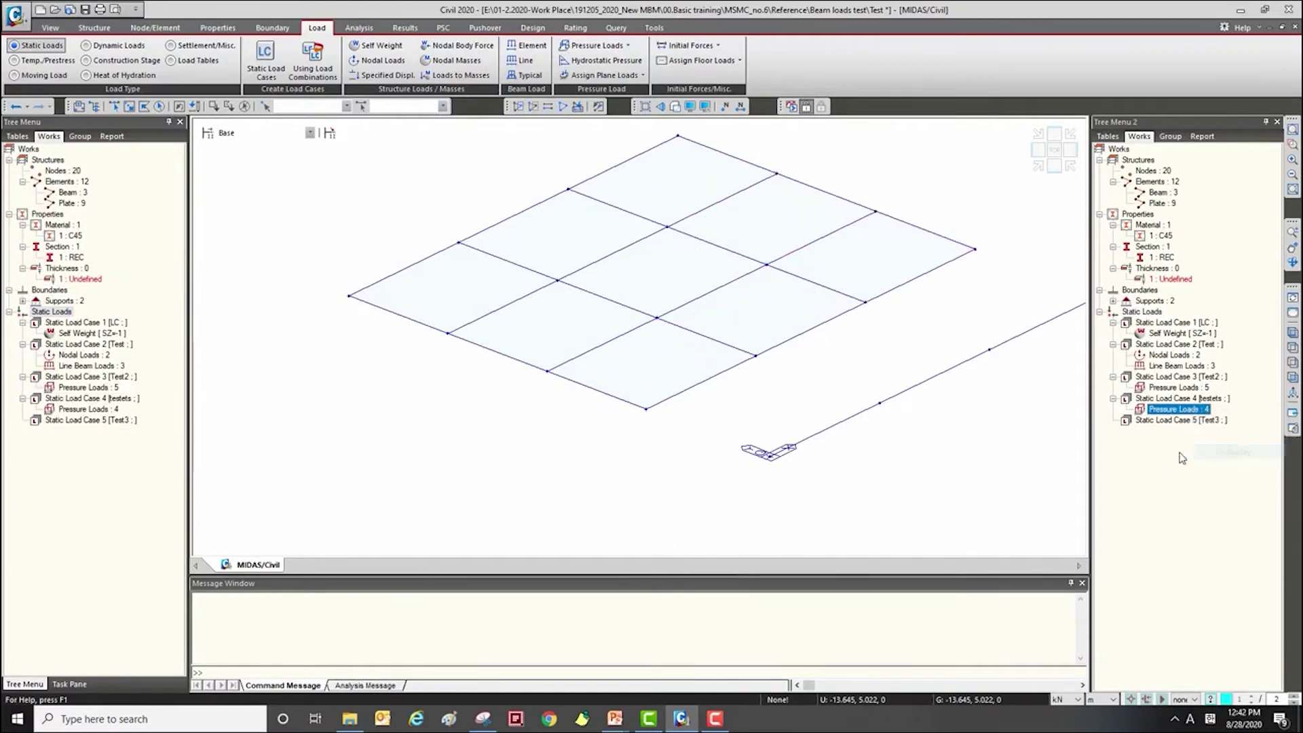
left_click(643, 75)
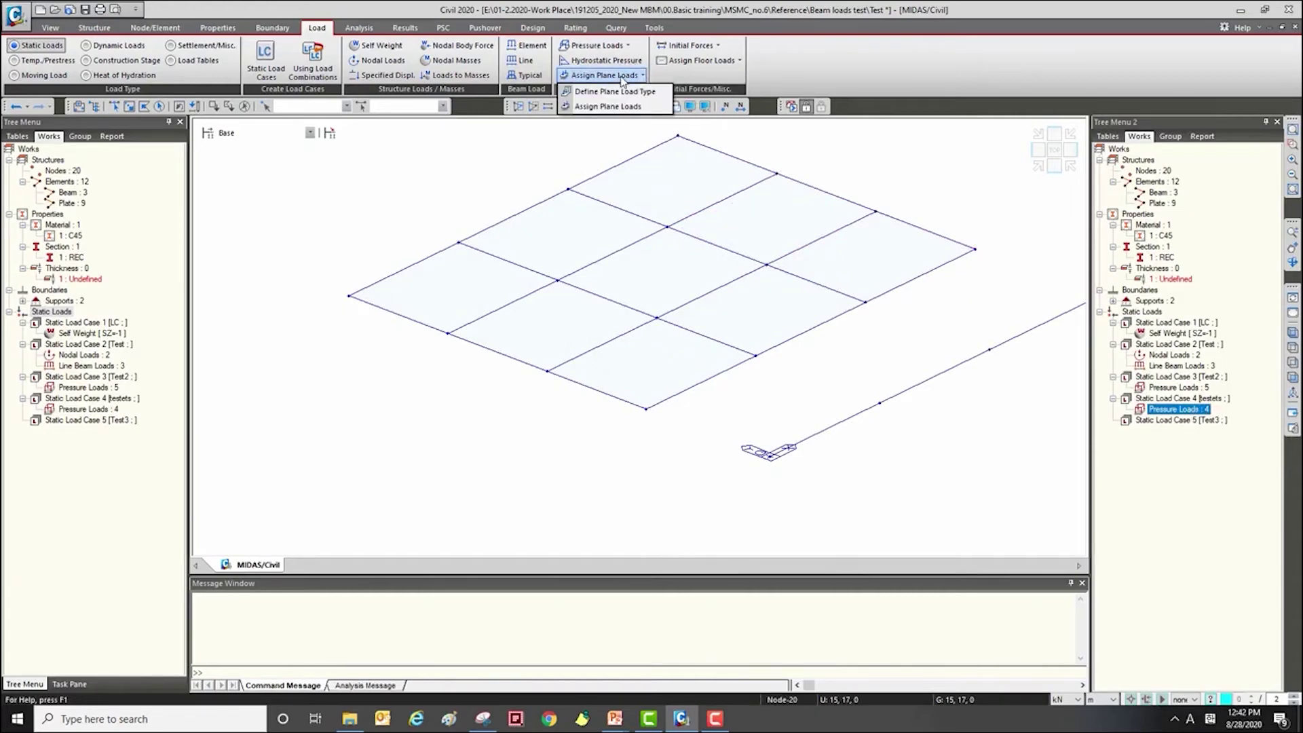
left_click(623, 91)
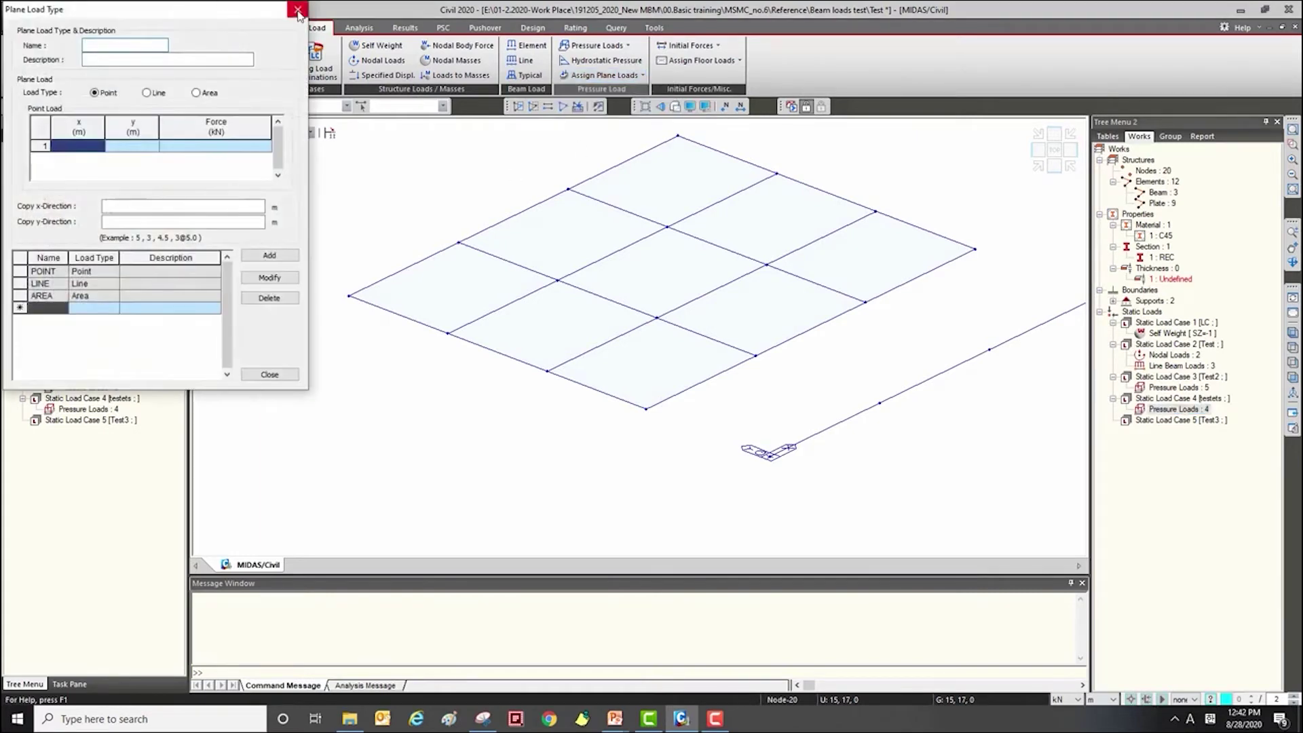
key("Escape")
left_click(642, 76)
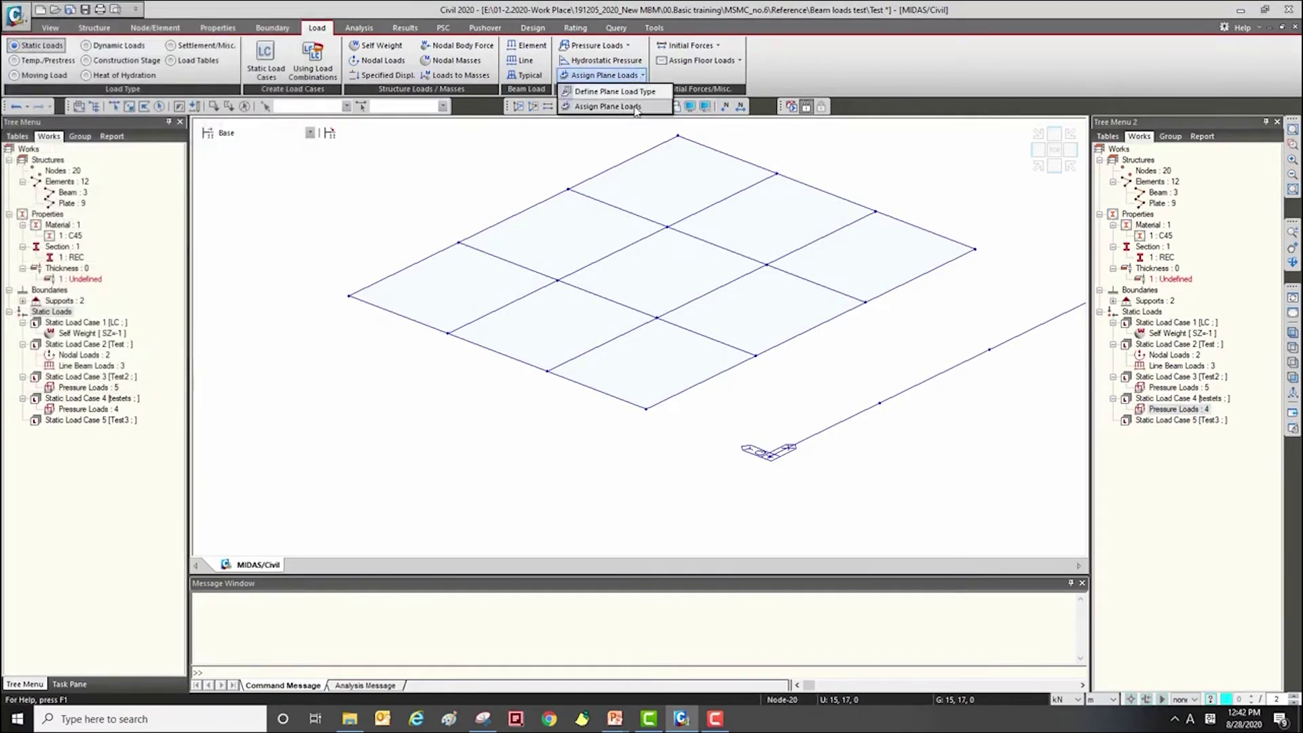
left_click(614, 127)
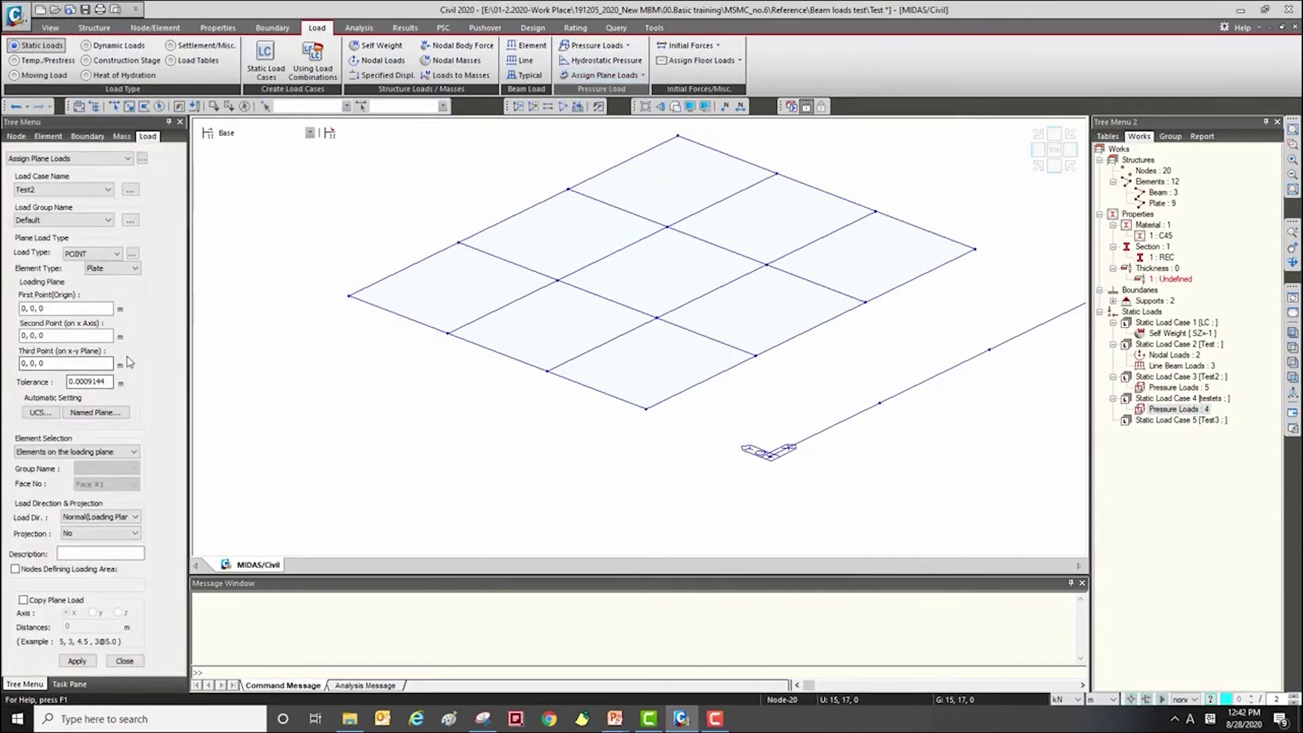
left_click(124, 660)
Review the settings of the POINT, LINE and AREA plane load types and close their definitions.
left_click(642, 75)
left_click(610, 90)
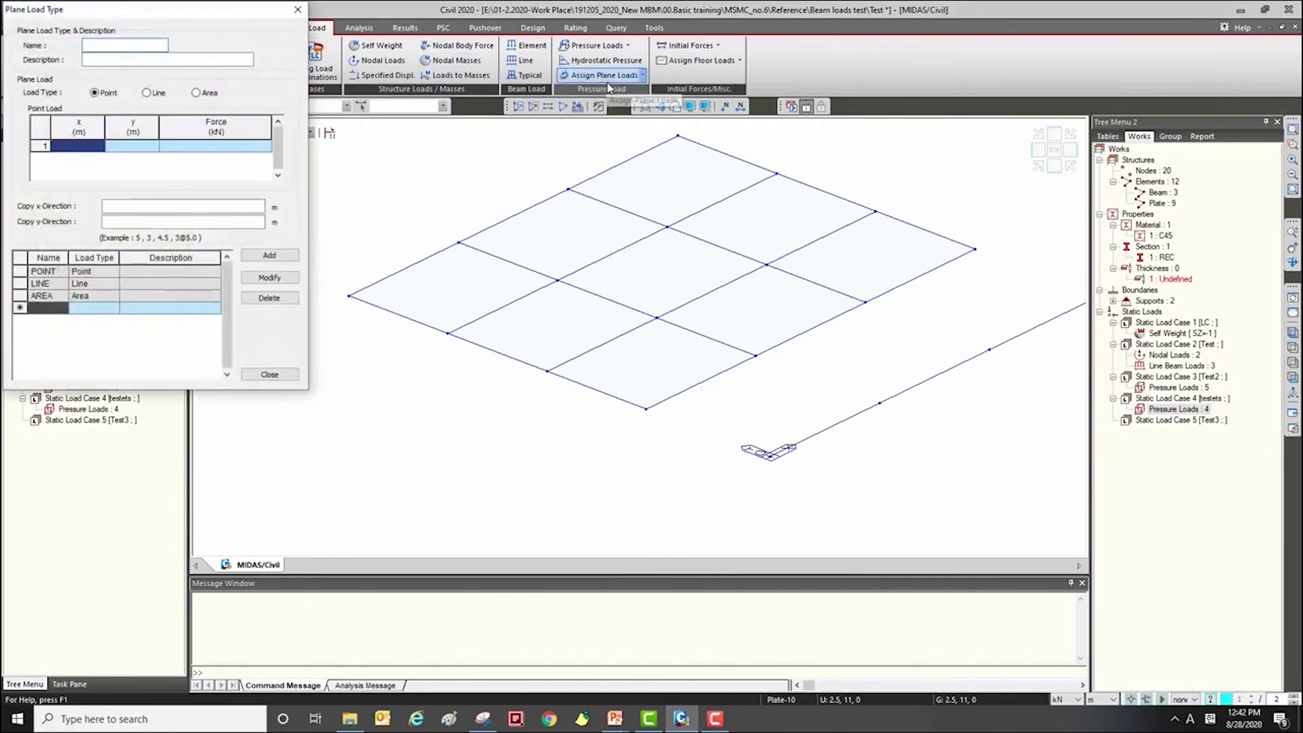
left_click_drag(115, 16, 160, 68)
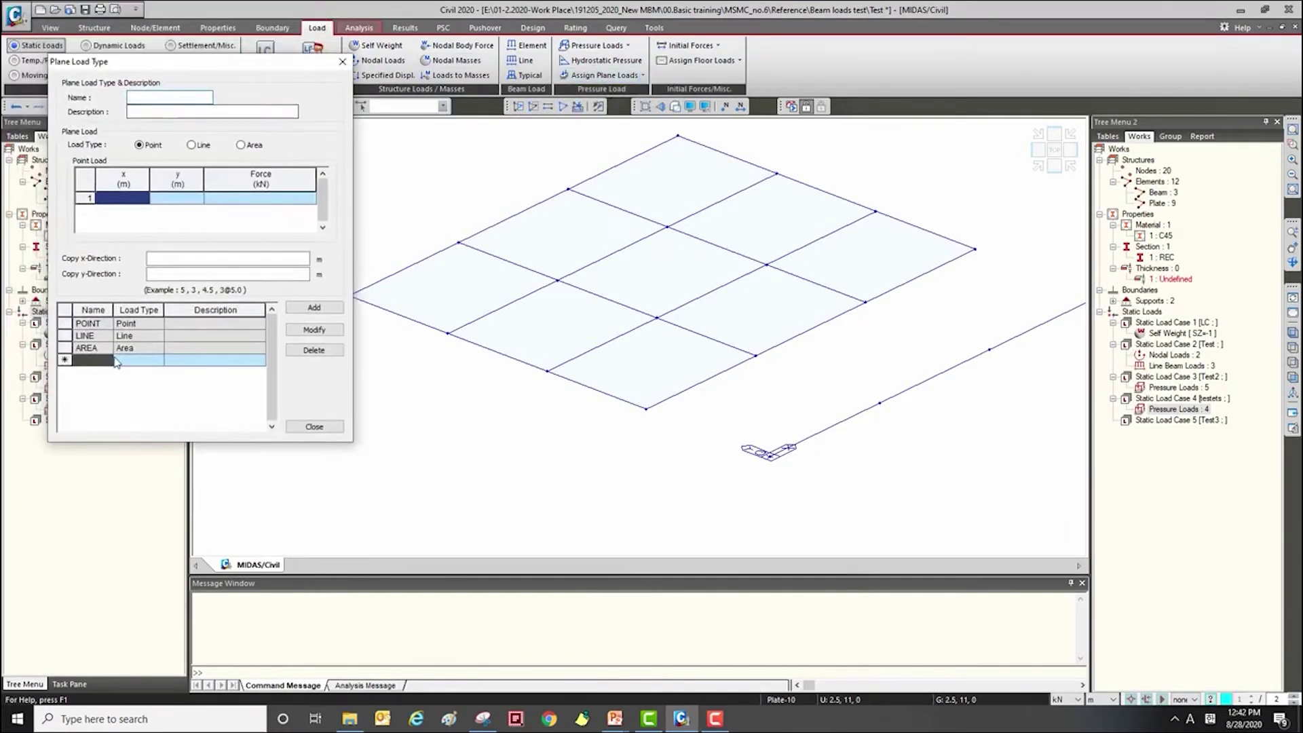
left_click(103, 325)
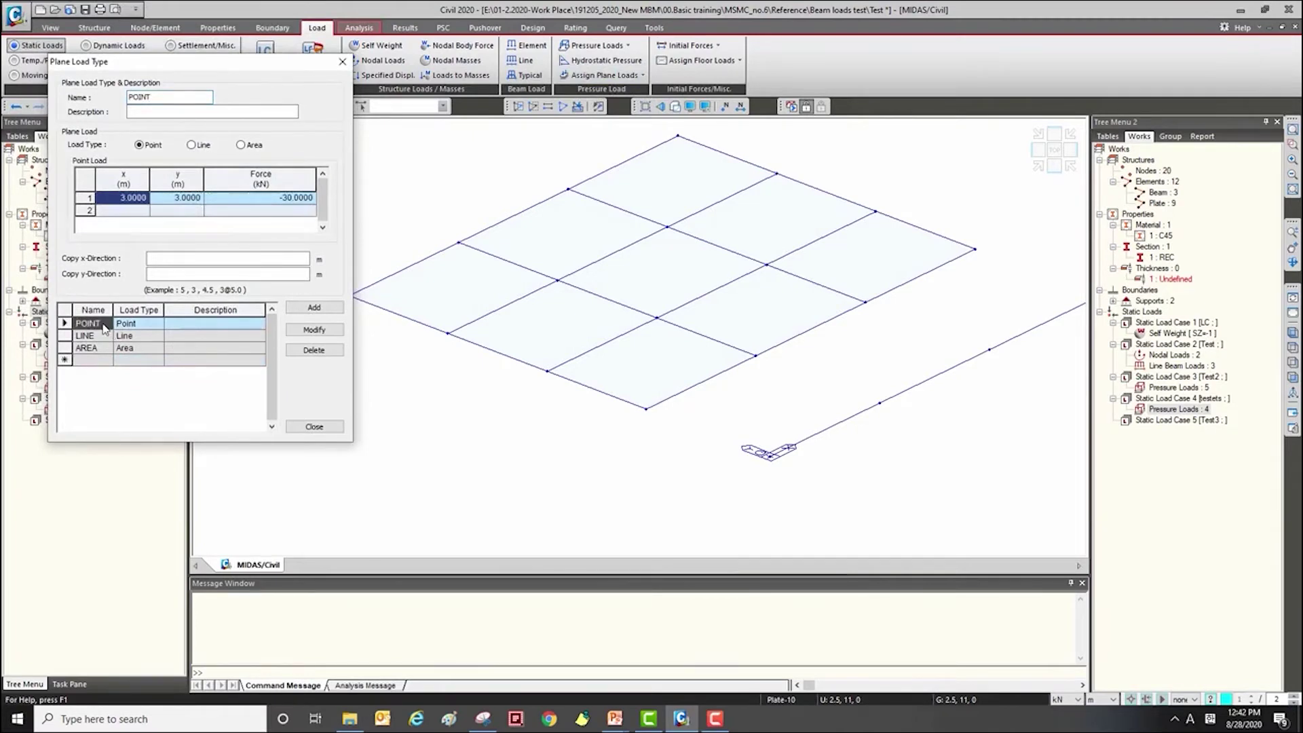
key("Down")
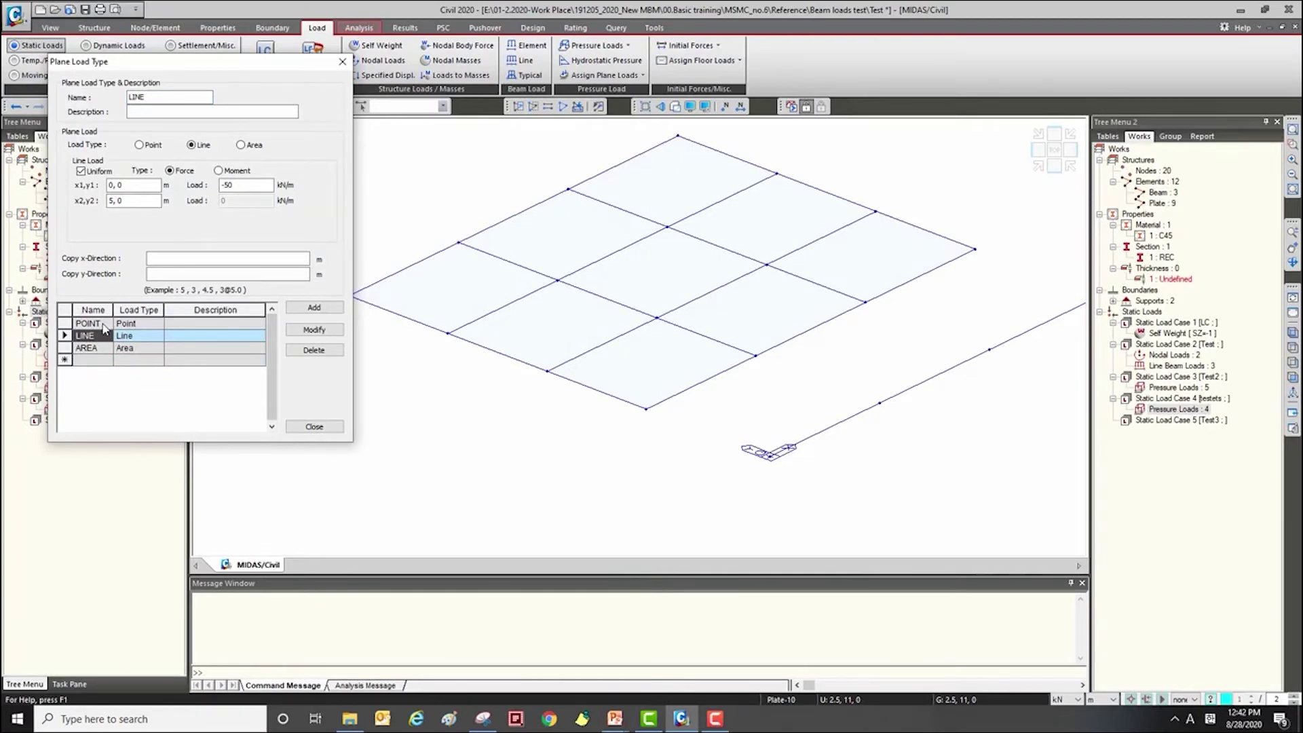
key("Down")
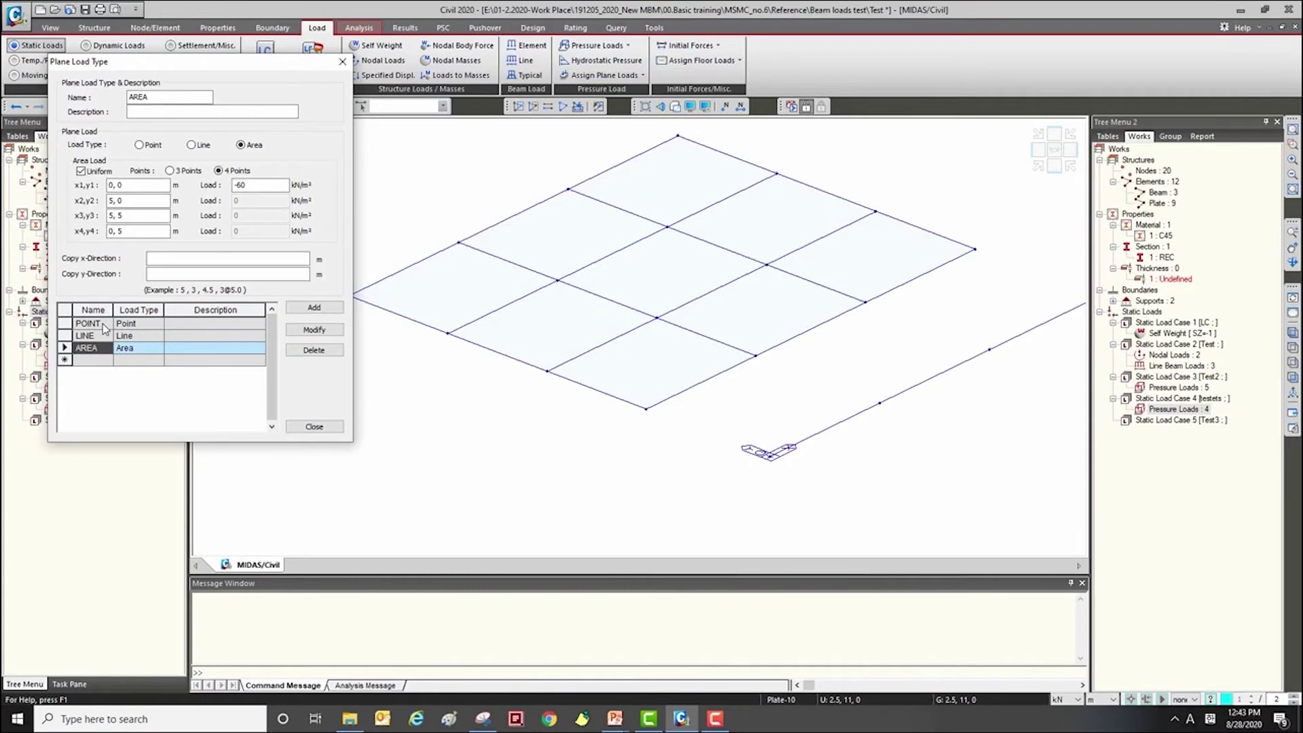
left_click(314, 426)
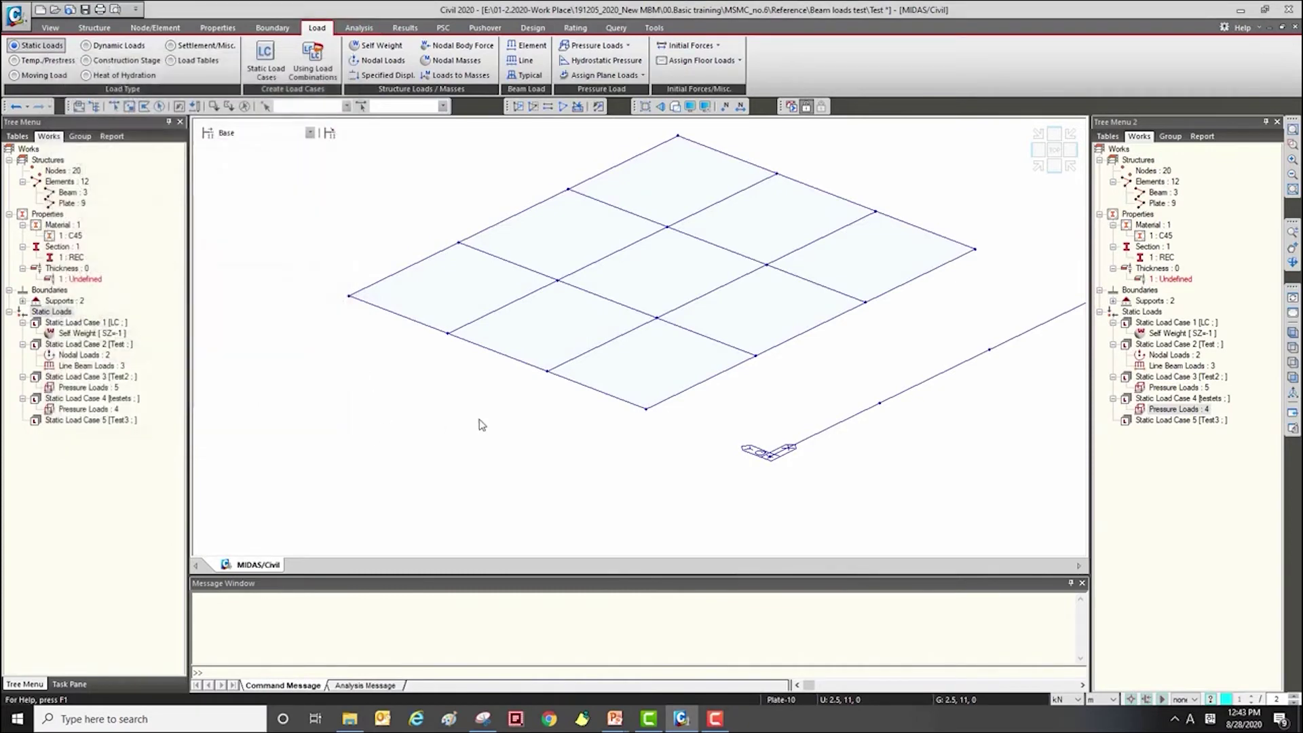
Set up a plane load assignment in load case Test3 with load type POINT and element type Plate.
left_click(643, 80)
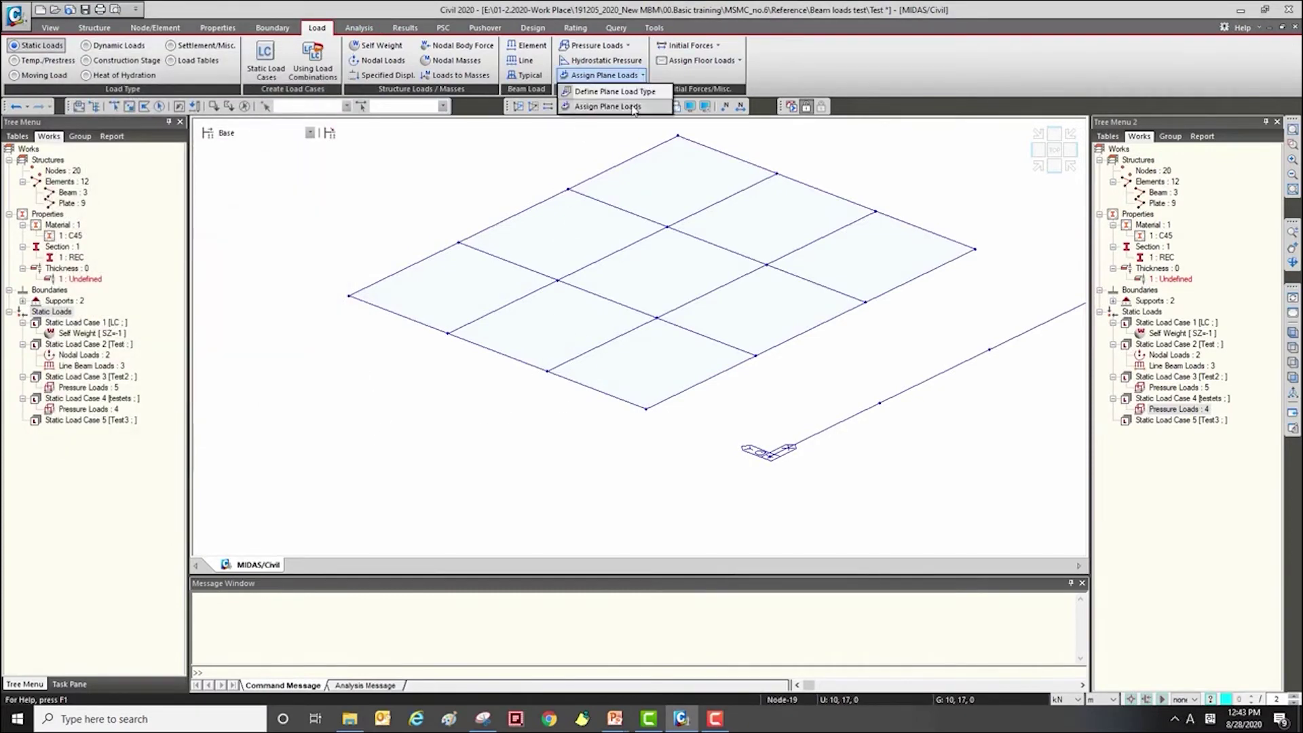
left_click(594, 107)
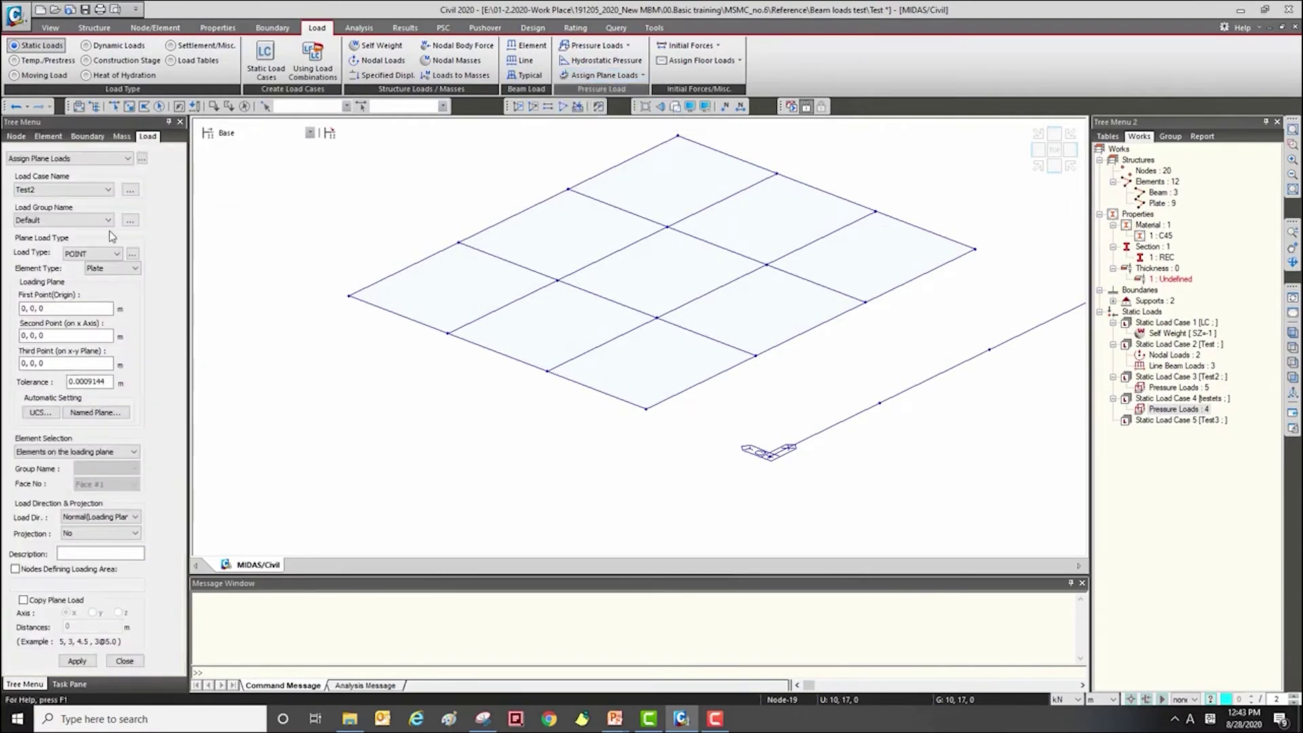
left_click(94, 190)
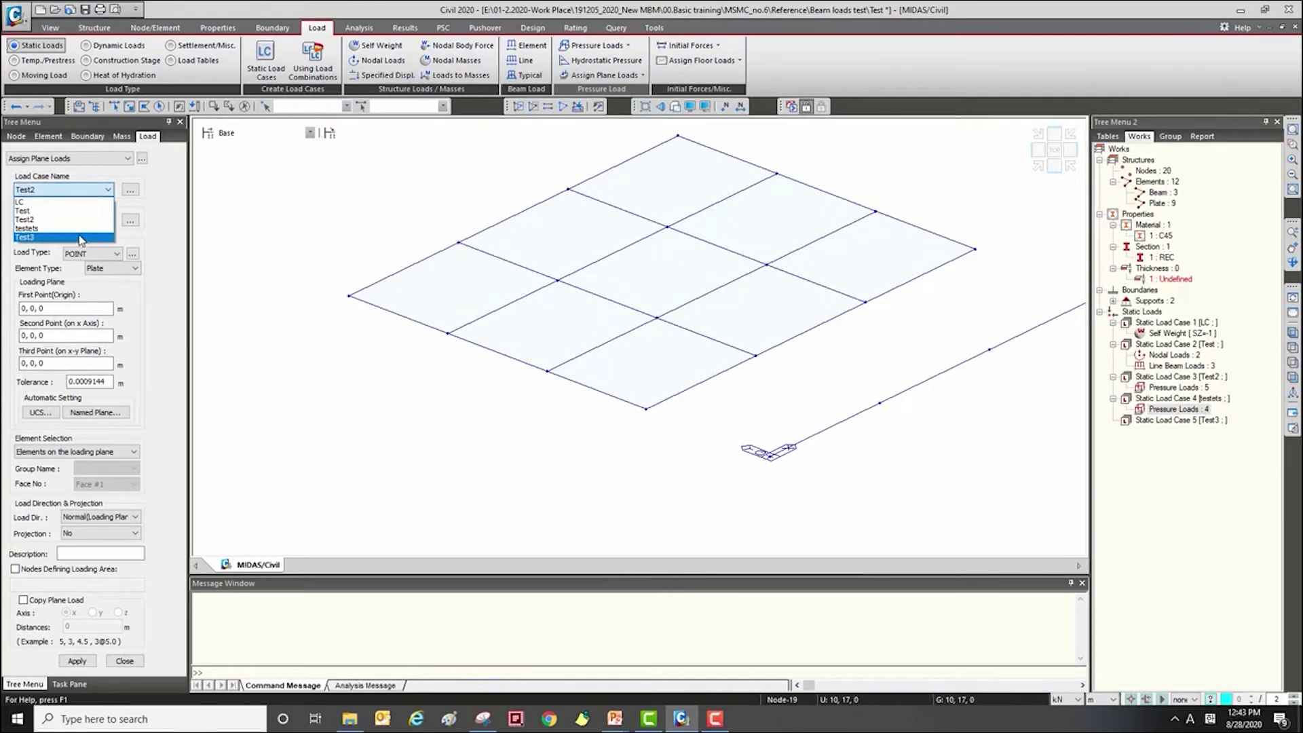
left_click(79, 236)
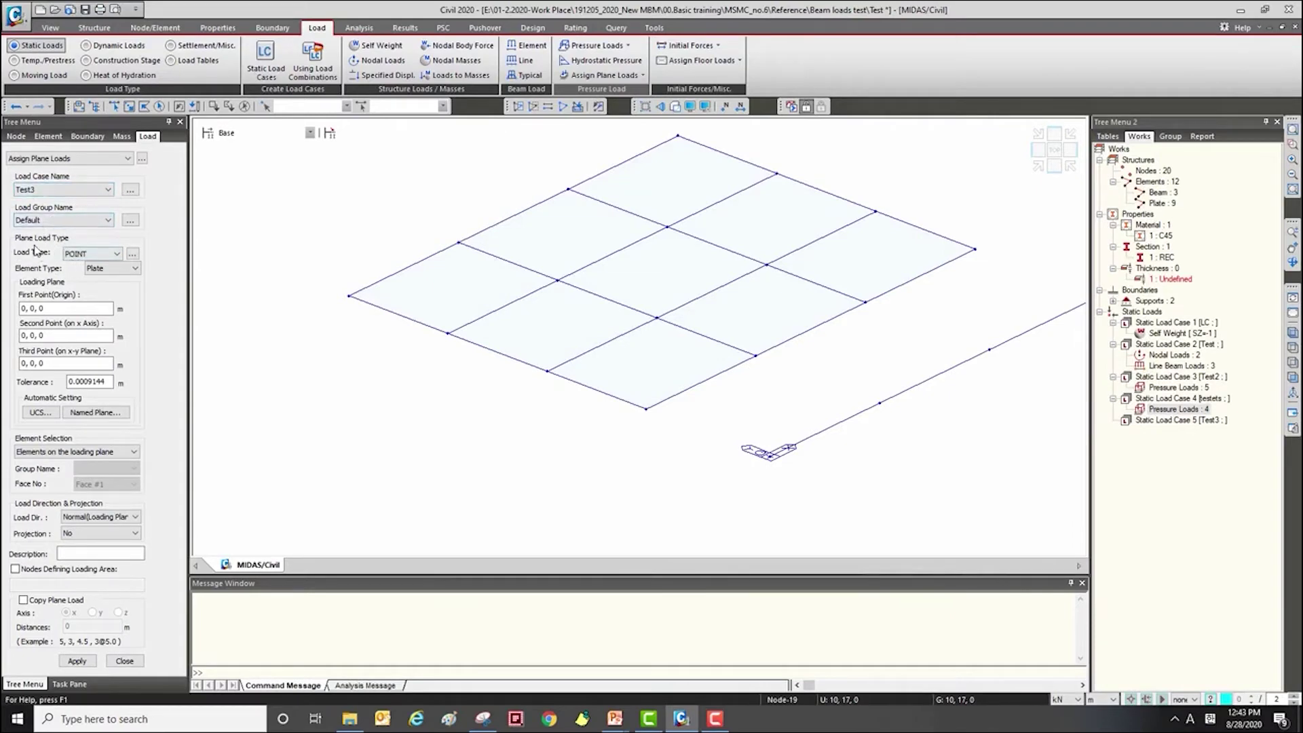
left_click(105, 254)
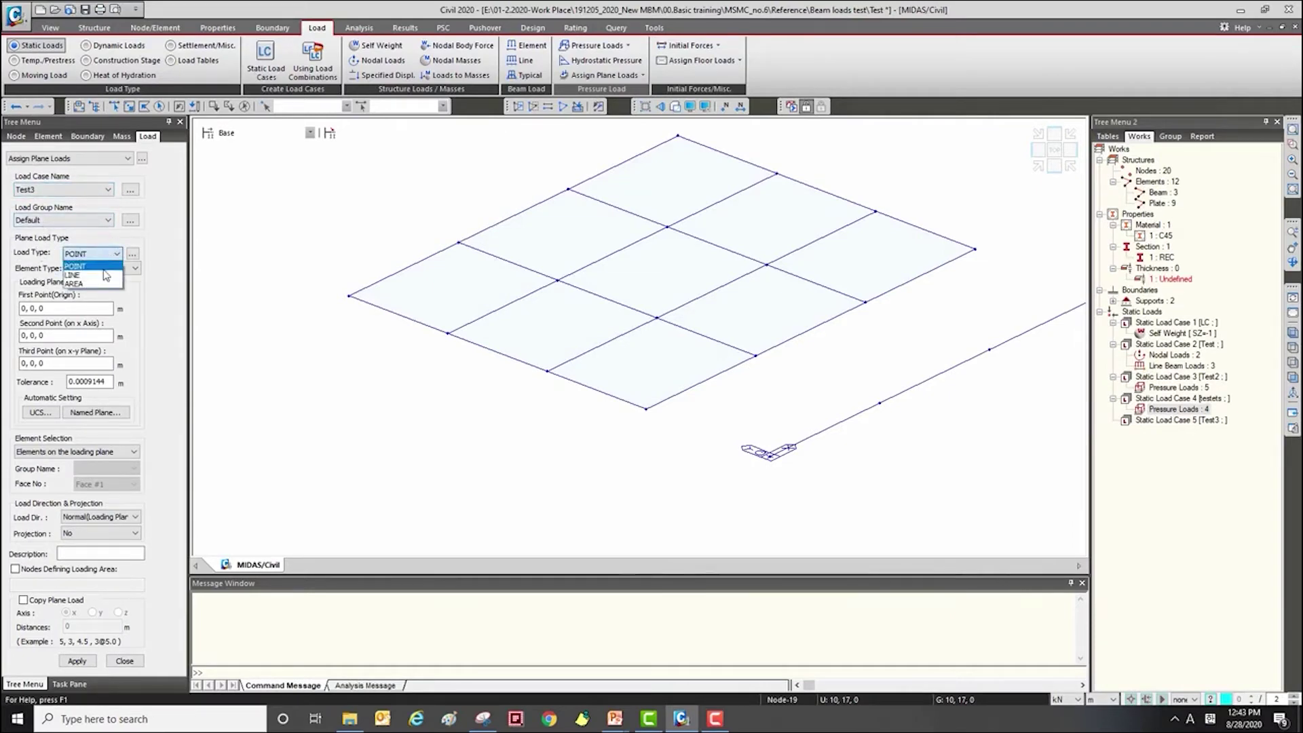
left_click(100, 255)
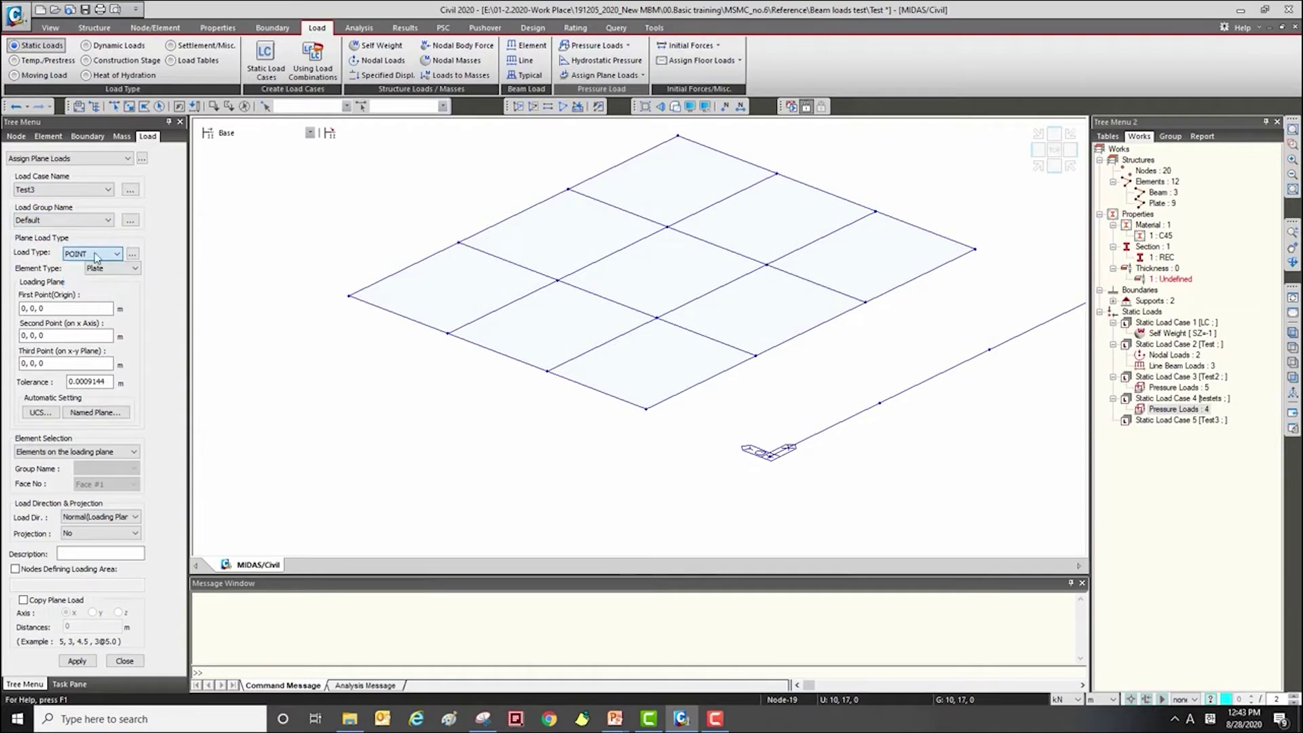
left_click(100, 255)
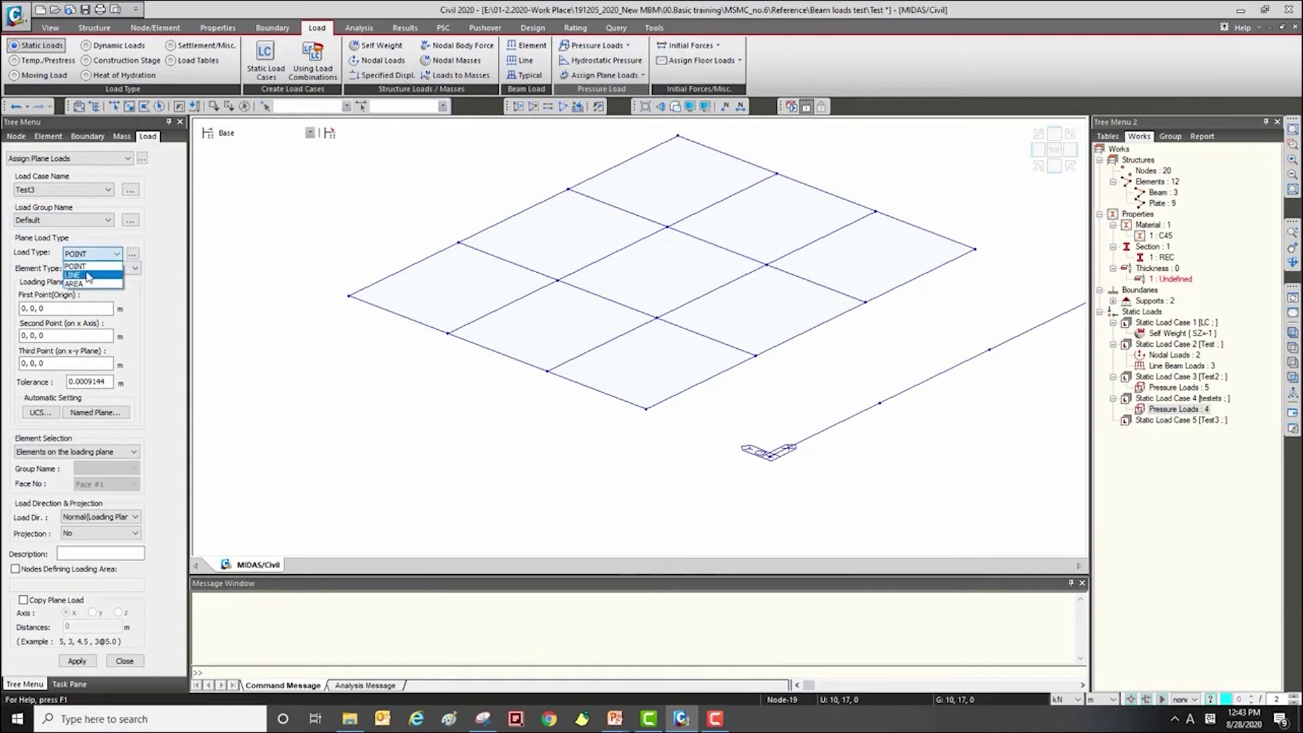
left_click(129, 263)
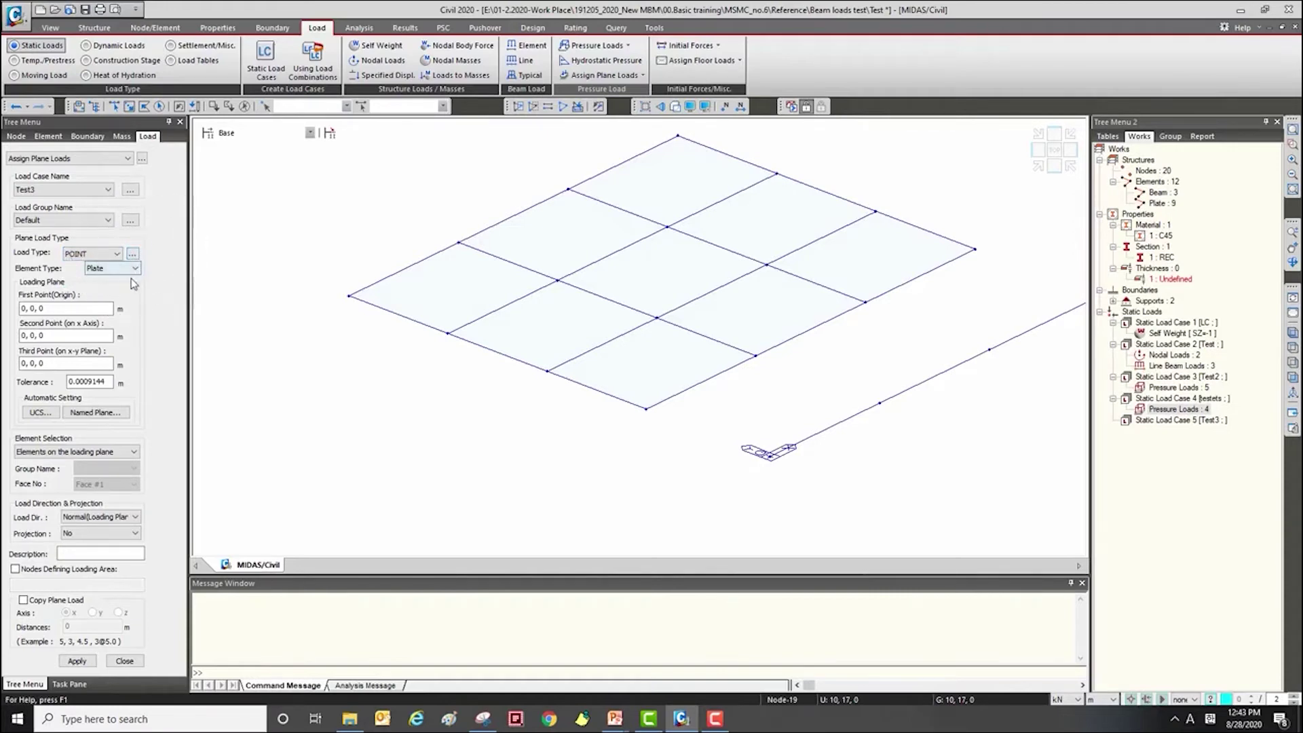
left_click(133, 280)
left_click(136, 268)
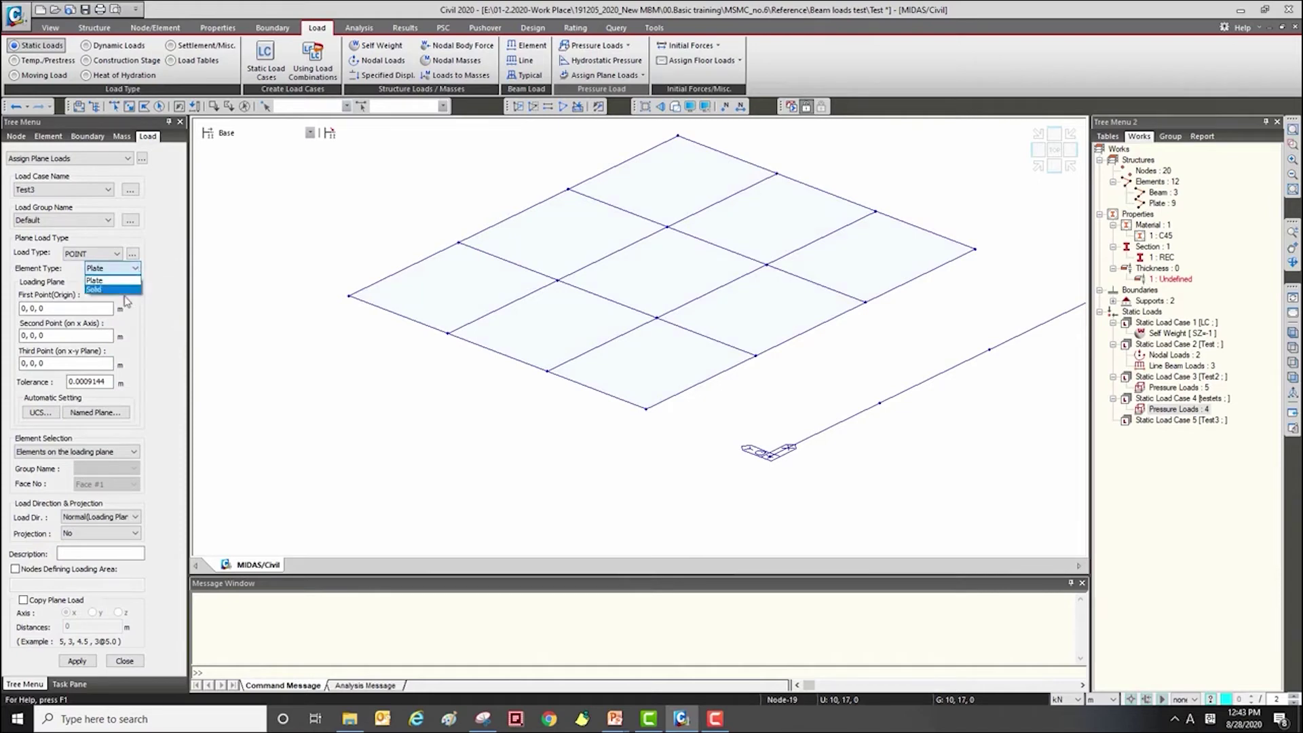
left_click(121, 280)
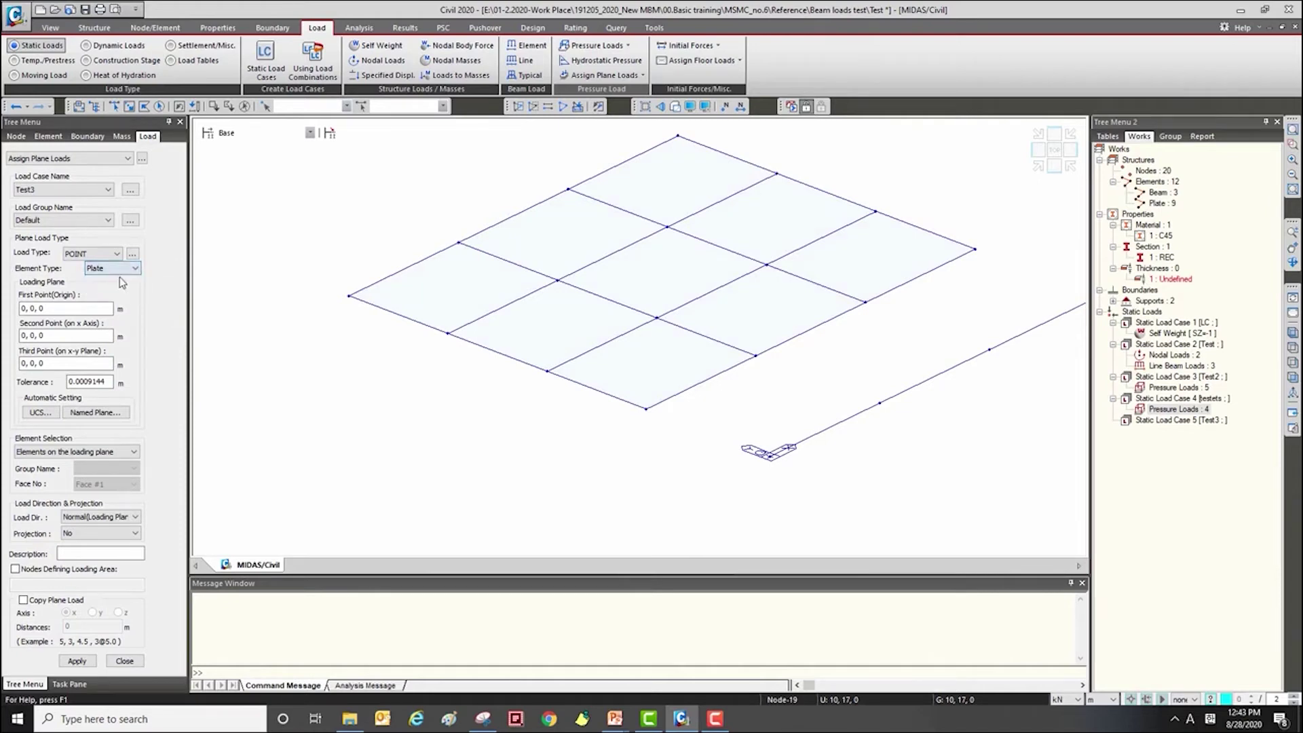
Define the loading plane from the plate's corner nodes: origin 0, 5, 0, x-axis point 15, 5, 0 and third point 15, 17, 0.
left_click(30, 286)
left_click(43, 307)
left_click(51, 311)
left_click(646, 408)
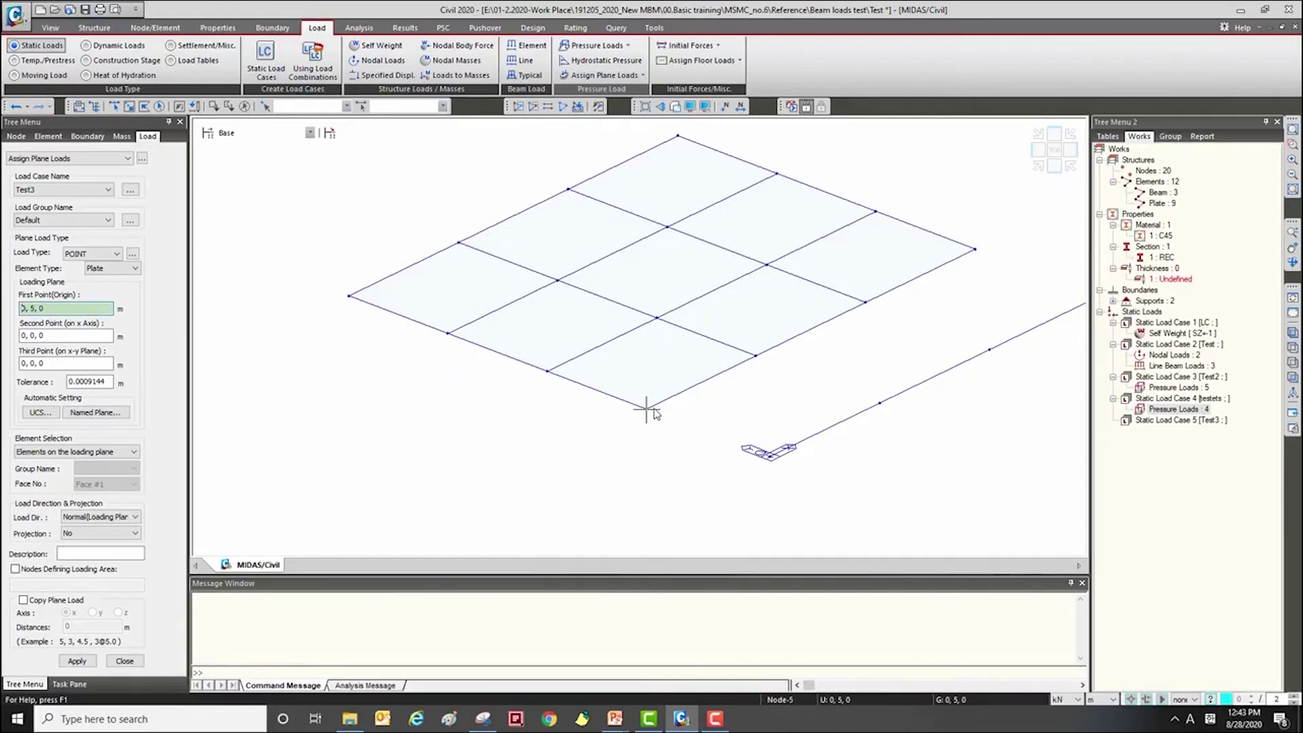
left_click(952, 248)
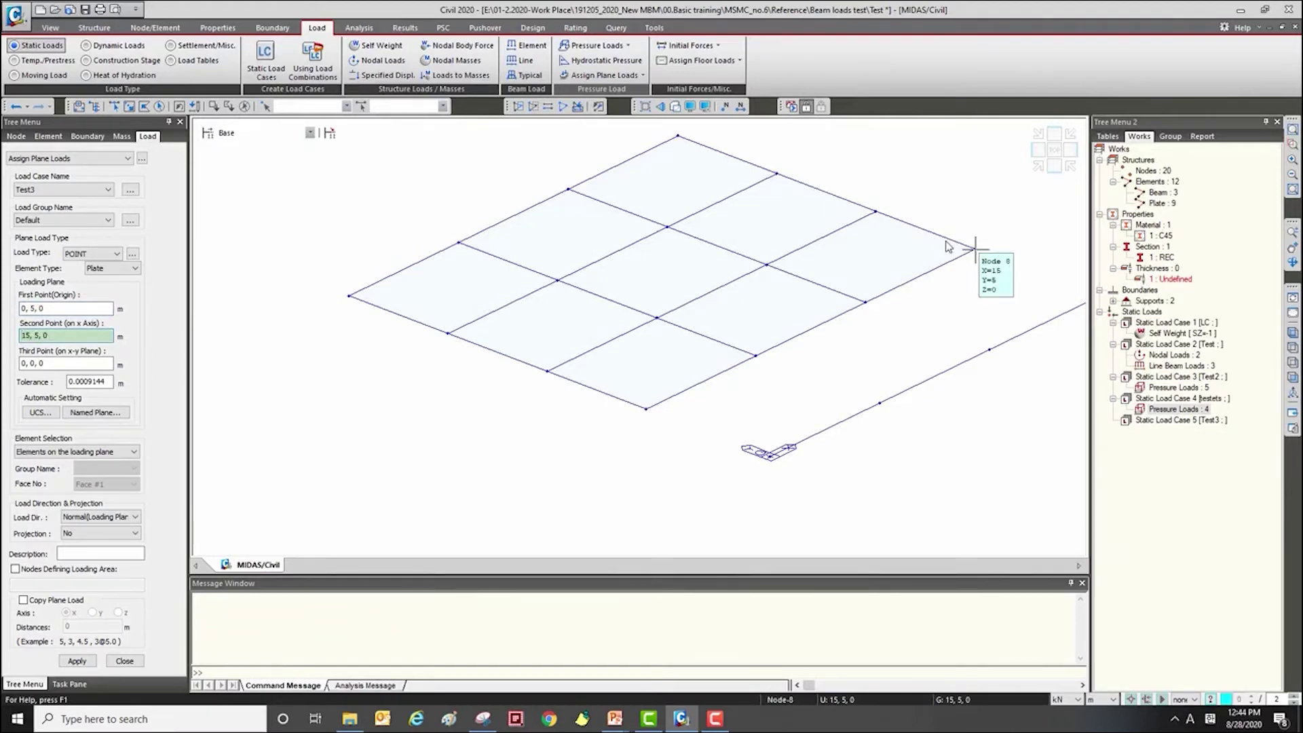
left_click(975, 248)
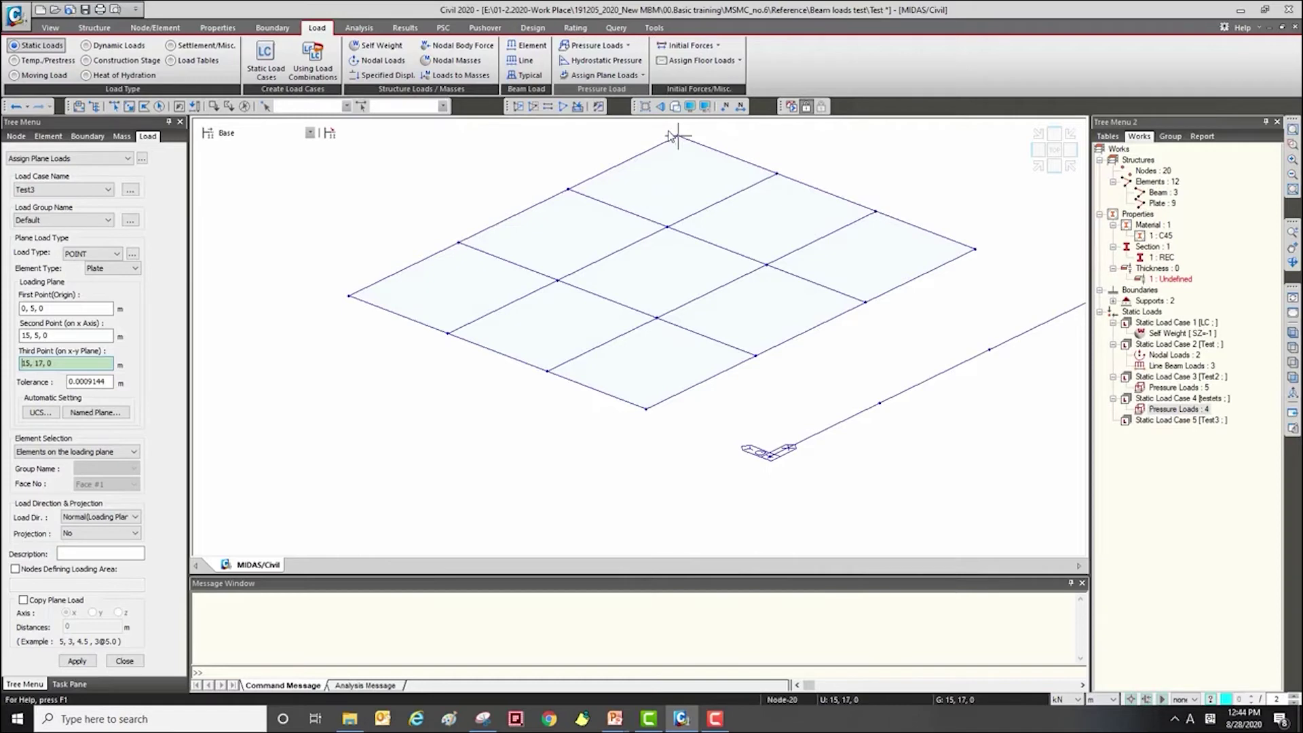
Apply the POINT plane load to the elements on the loading plane, normal to the plane and without projection.
left_click(121, 451)
left_click(123, 463)
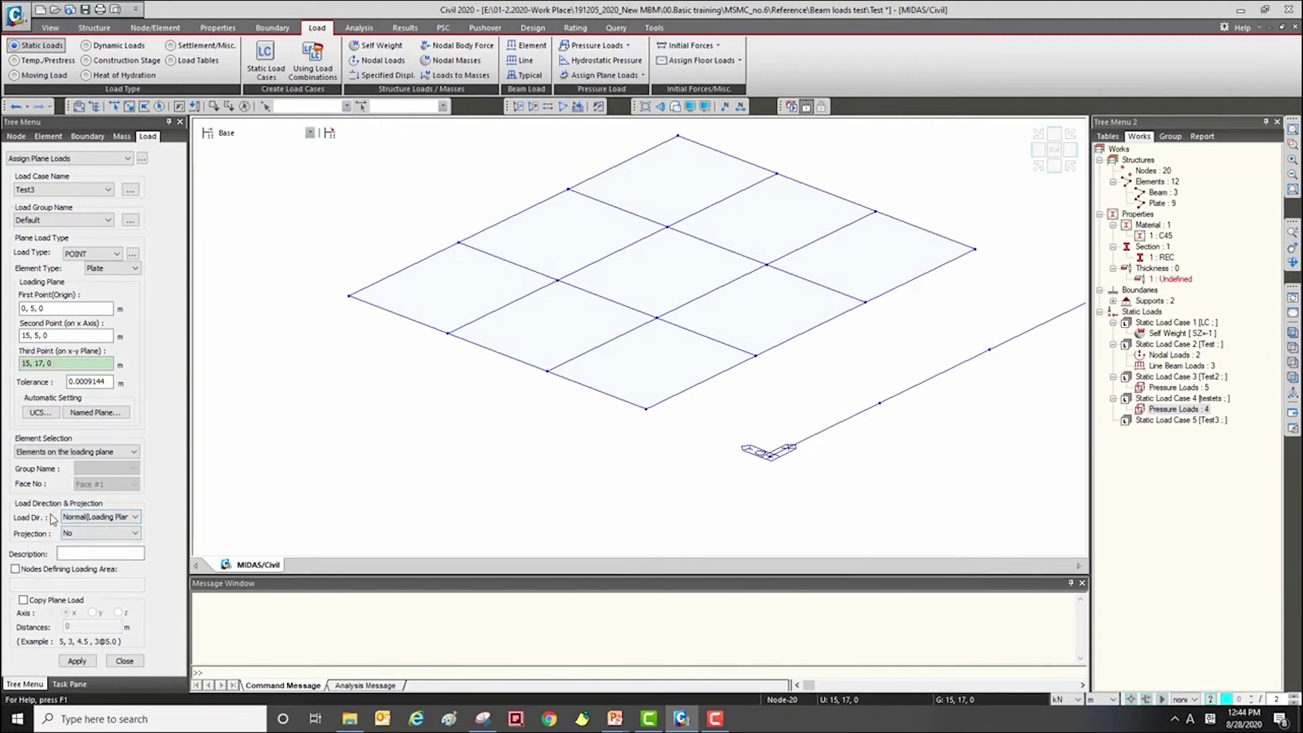
left_click(77, 662)
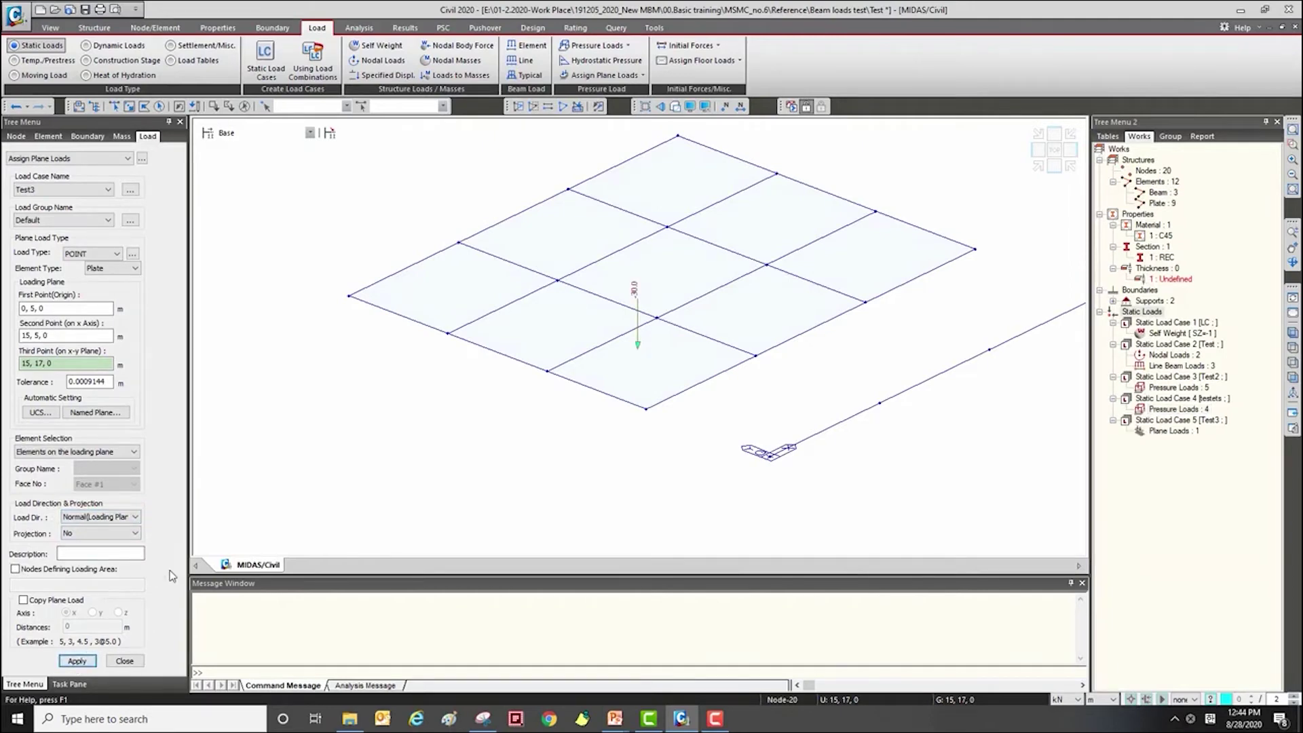
Apply the LINE and AREA plane loads to the same loading plane in load case Test3.
left_click(103, 254)
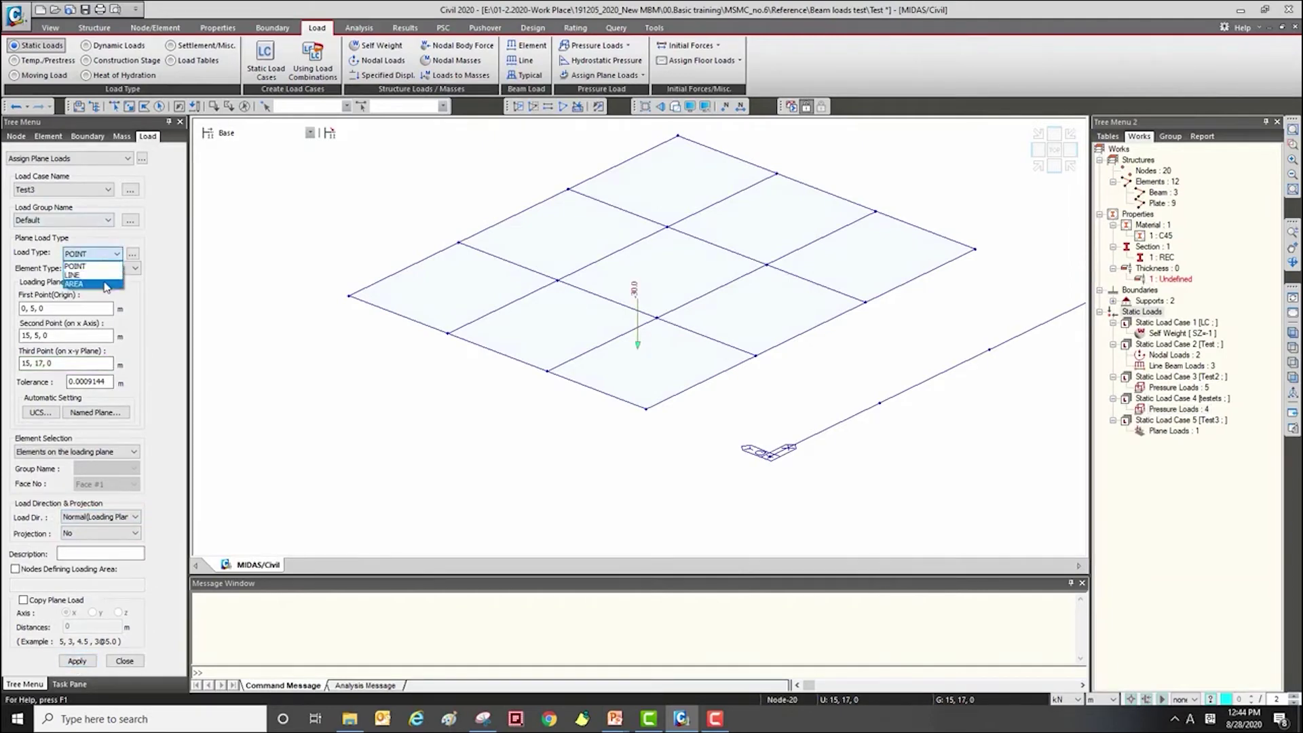
left_click(73, 275)
left_click(74, 661)
left_click(102, 254)
left_click(104, 285)
left_click(77, 661)
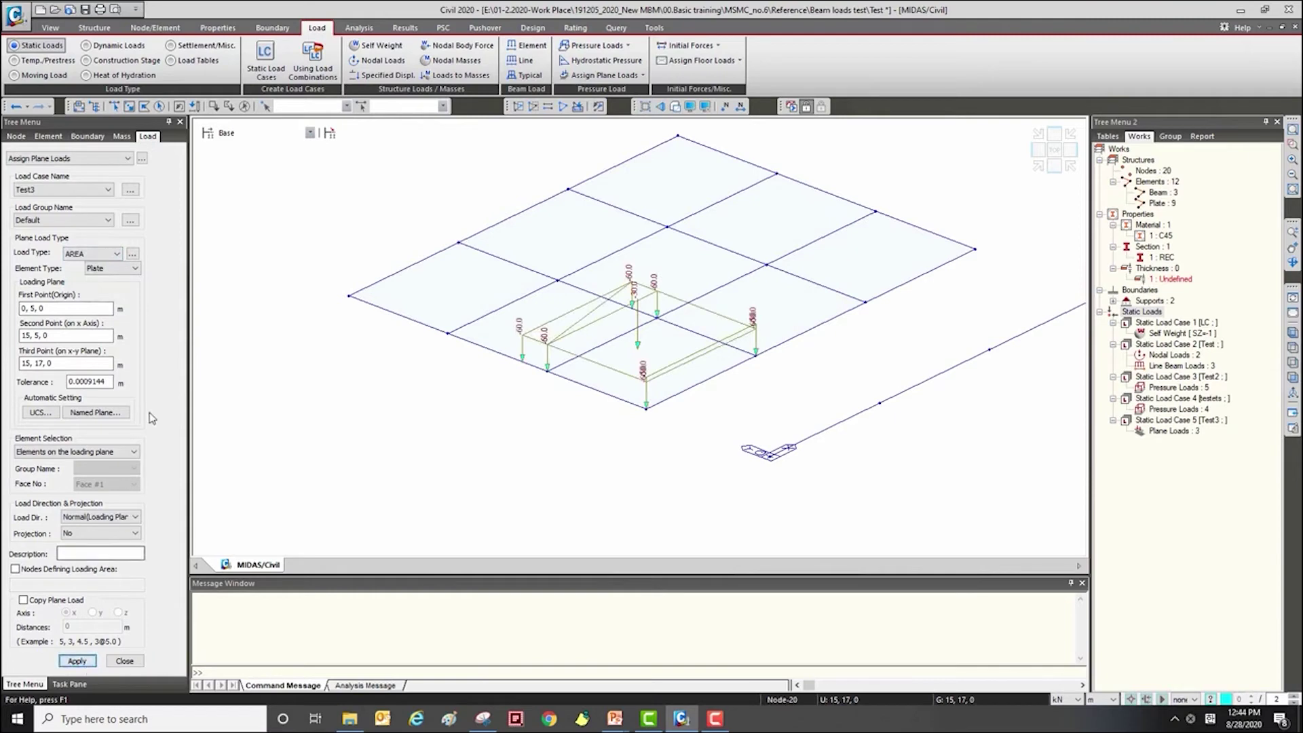